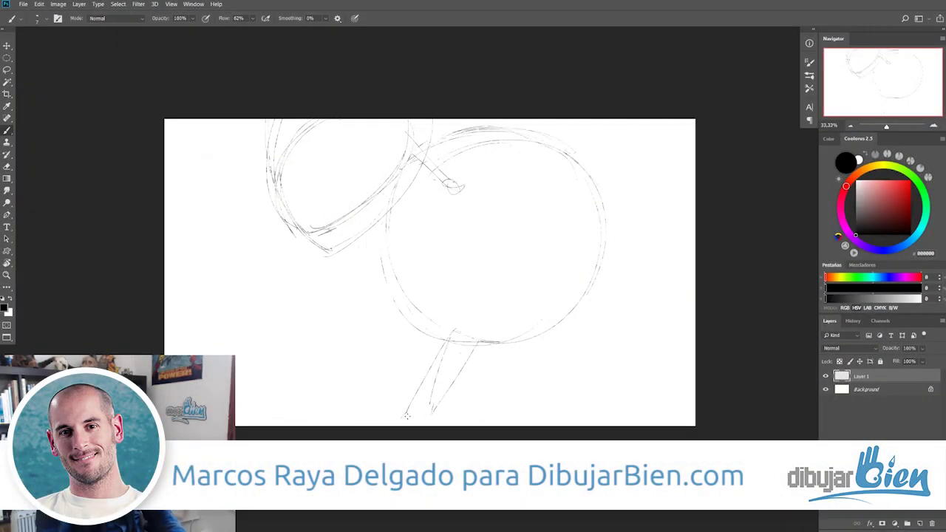
- Sketch the pan's inner circle and ellipses, plus the surrounding composition lines, in loose black strokes
left_click_drag(525, 196, 562, 310)
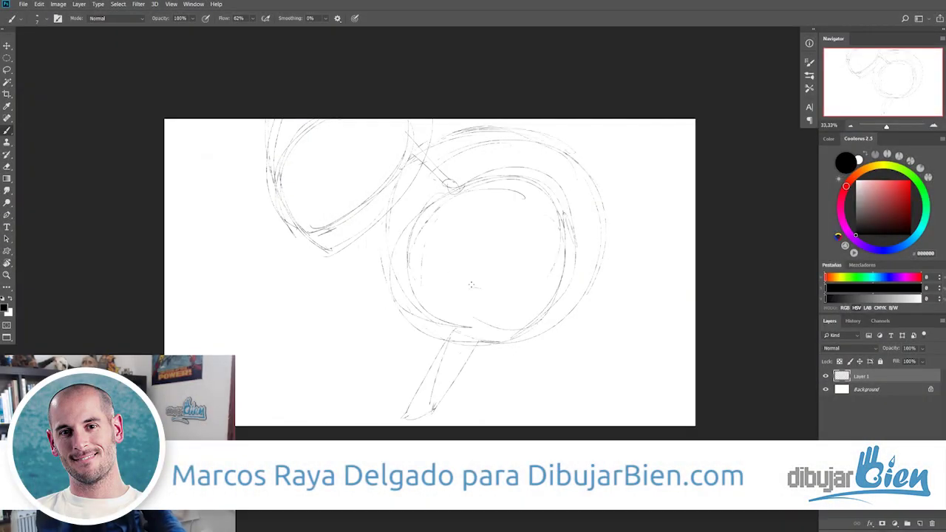
left_click_drag(414, 292, 636, 307)
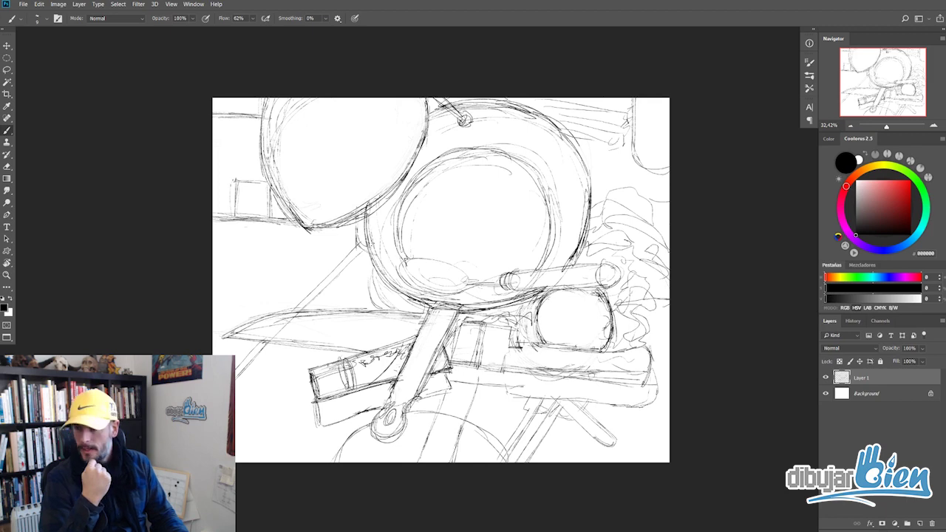
- Darken the pan's big circular outline and strengthen the top and right of its rim
key("ctrl+plus")
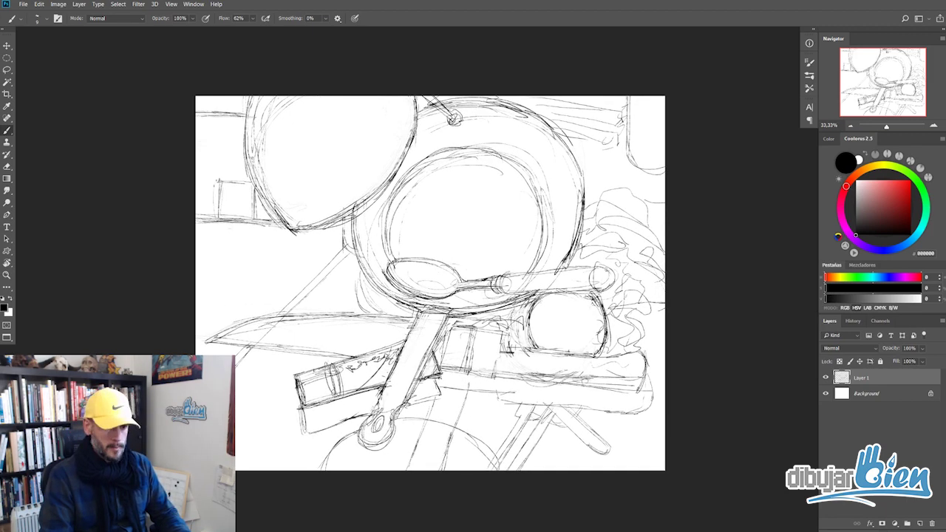
key("c")
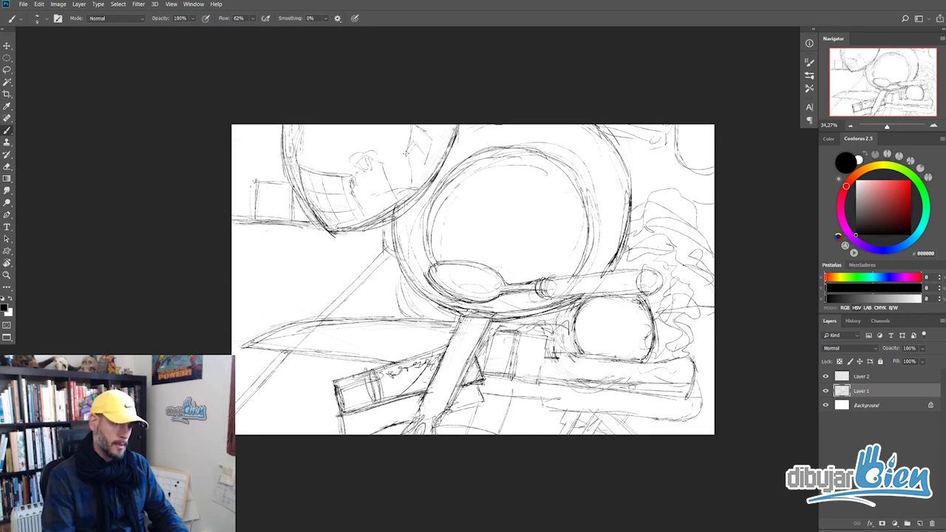
left_click_drag(360, 179, 377, 199)
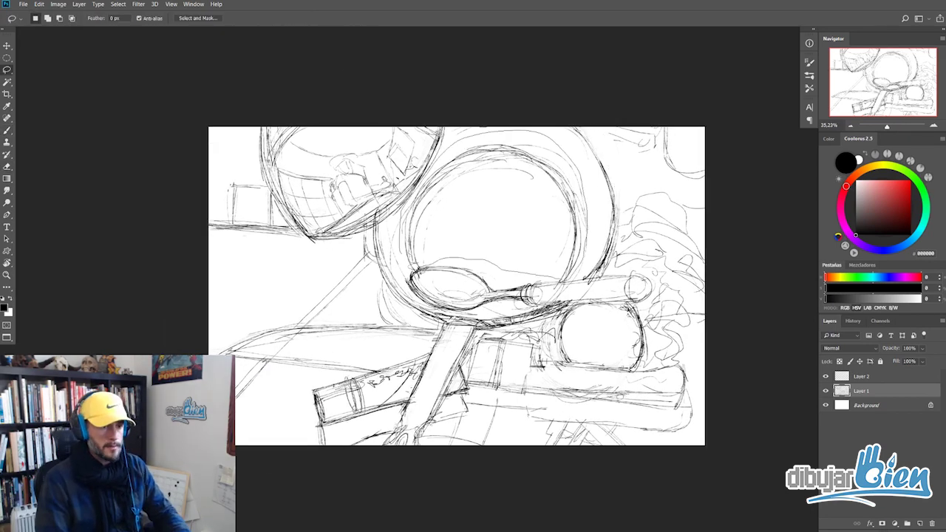
left_click_drag(522, 121, 614, 214)
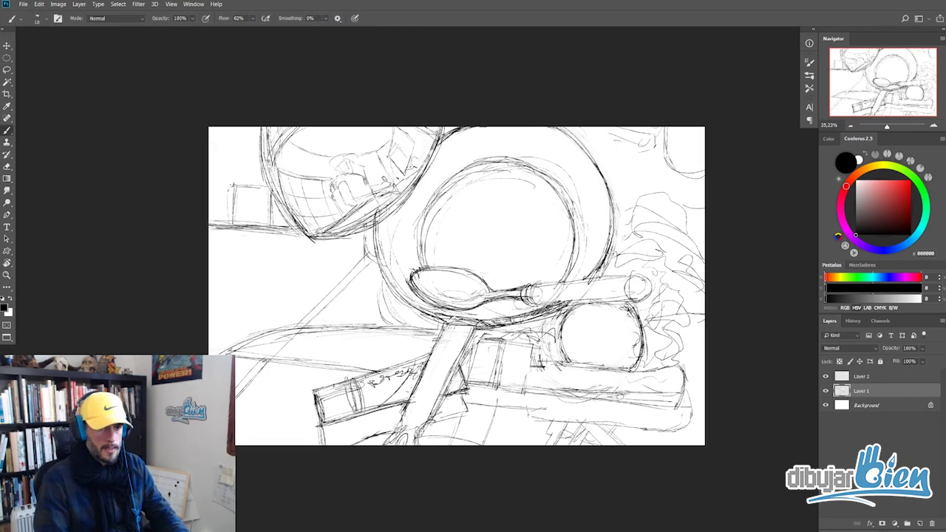
left_click_drag(591, 148, 620, 277)
left_click_drag(521, 161, 576, 282)
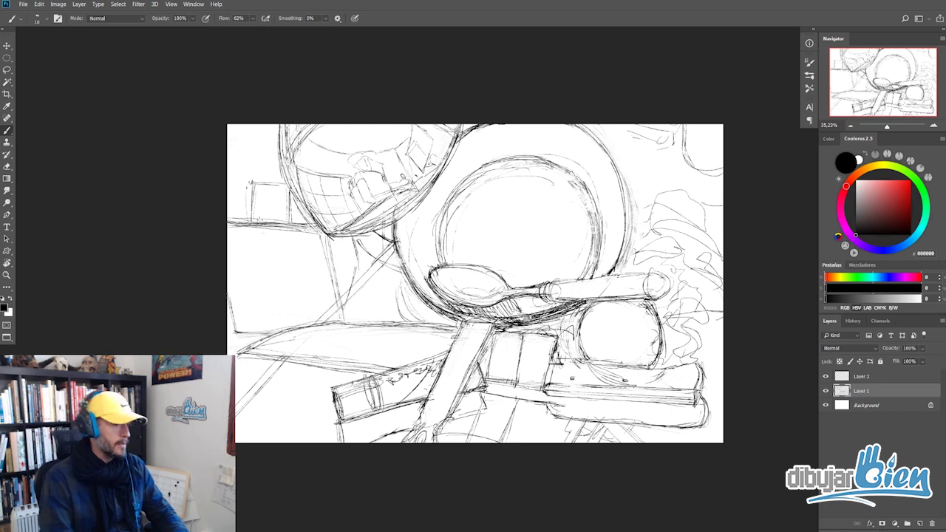
- Redraw the diagonal line, horizontal line and rectangle at the upper left
left_click_drag(319, 230, 342, 314)
left_click_drag(229, 228, 319, 226)
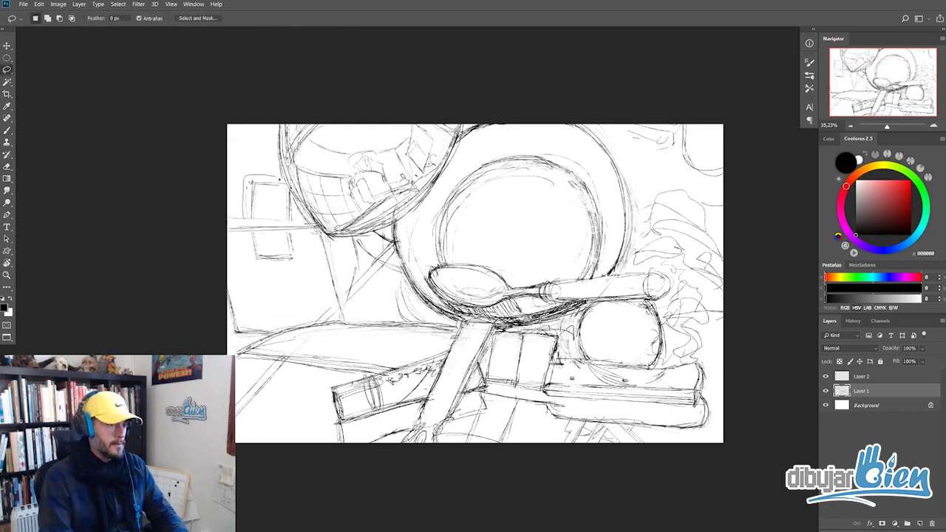
left_click_drag(248, 191, 288, 191)
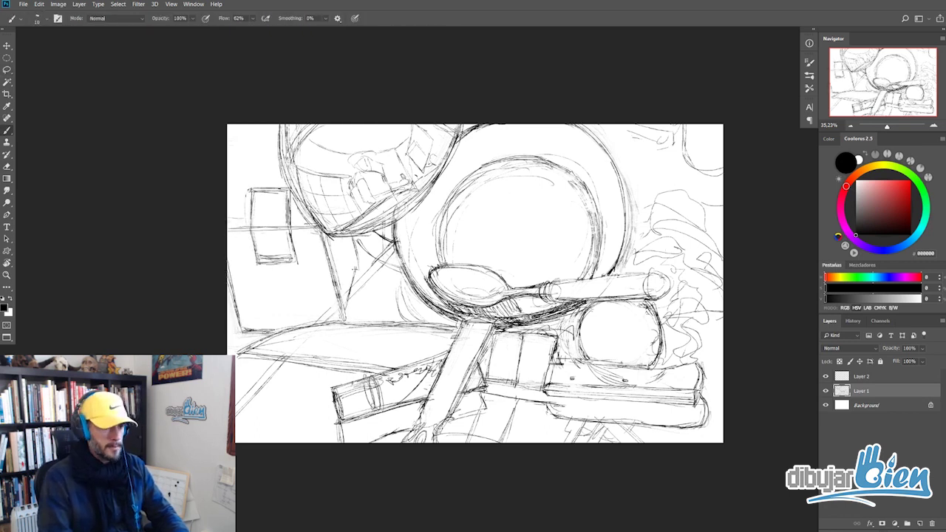
left_click_drag(473, 281, 517, 259)
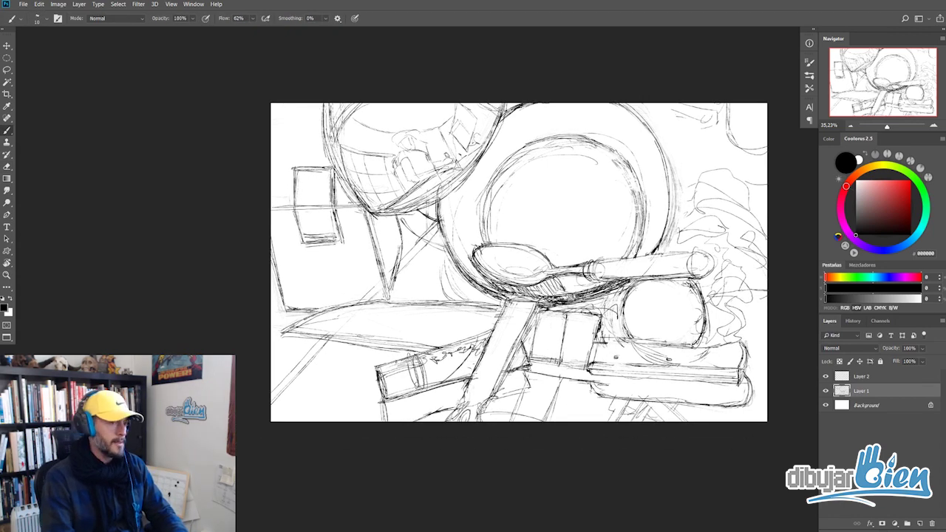
key("e")
scroll(405, 268, "down", 1)
- Add a dark grey #232323 background layer under the sketch and turn the sketch lines white
key("l")
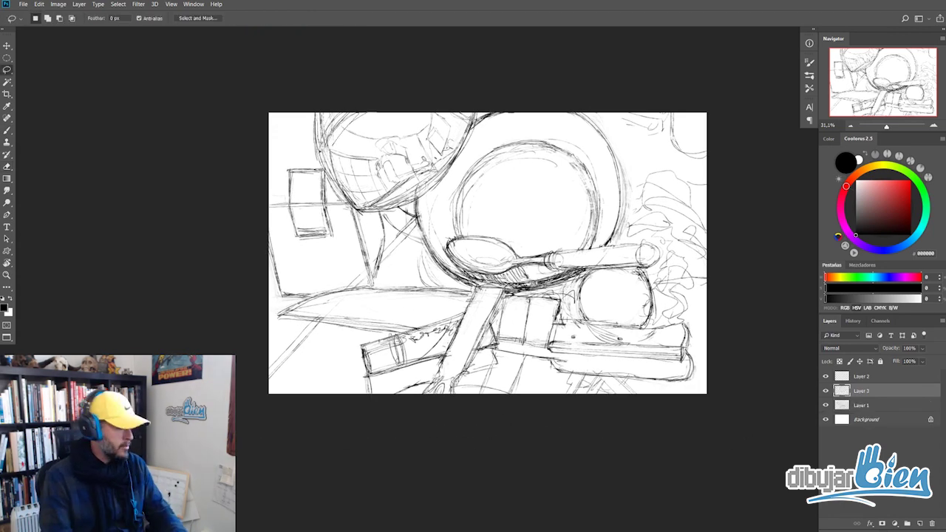
left_click(6, 308)
key("Return")
key("alt+BackSpace")
key("ctrl+bracketleft")
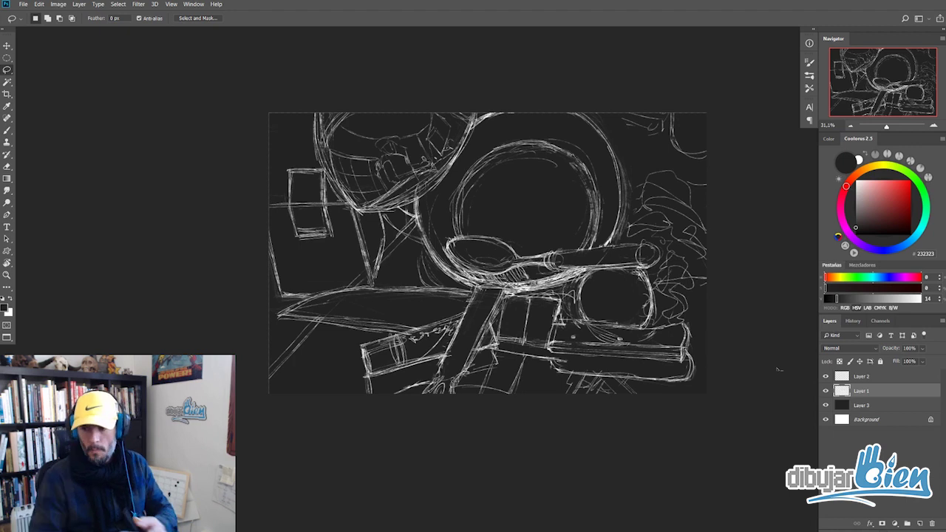
key("b")
left_click_drag(494, 238, 449, 258)
- On a new layer, lasso-fill the top-left shape and the spoon bowl with near-white EAEAEA
key("ctrl+shift+alt+n")
key("l")
key("x")
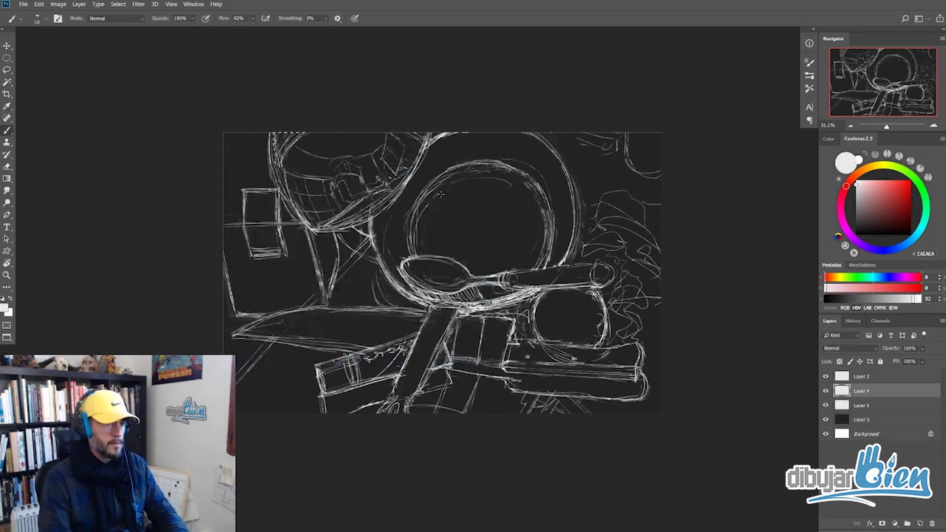
key("alt+BackSpace")
key("alt+BackSpace")
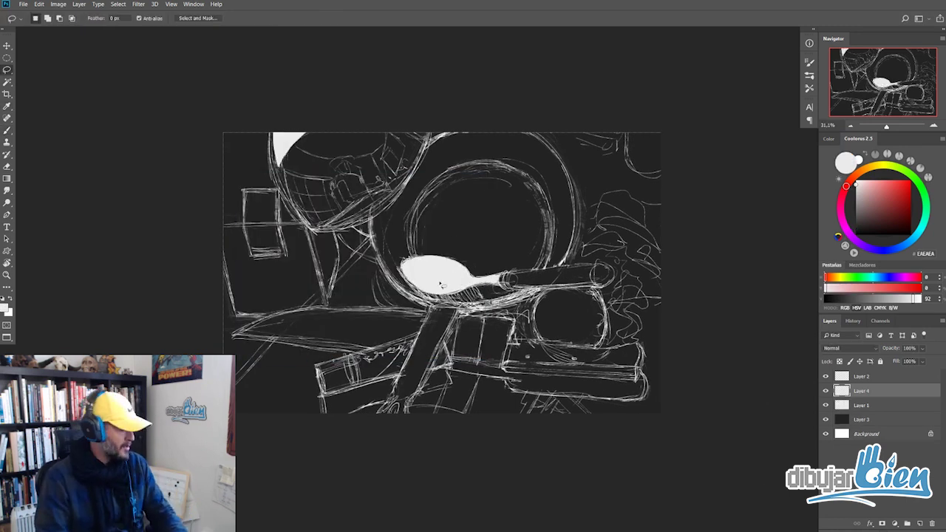
key("ctrl+z")
key("alt+BackSpace")
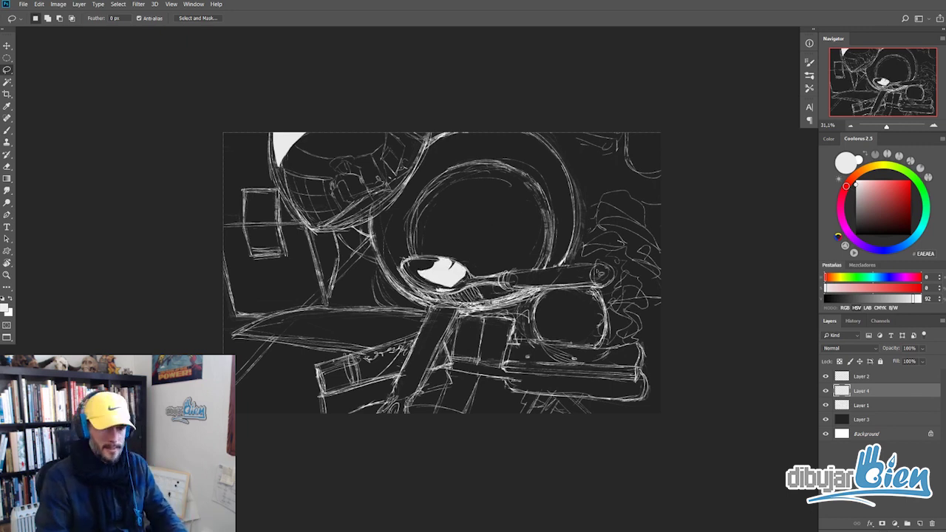
key("alt+BackSpace")
key("alt+BackSpace")
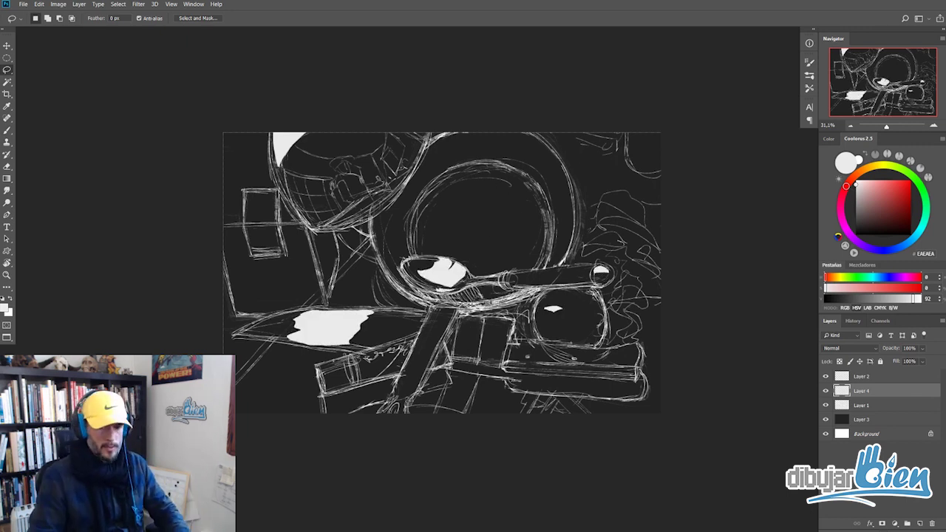
- Fill the lower-left area with mid grey 7A7A7A on a new layer, keeping the sketch on top
key("ctrl+shift+alt+n")
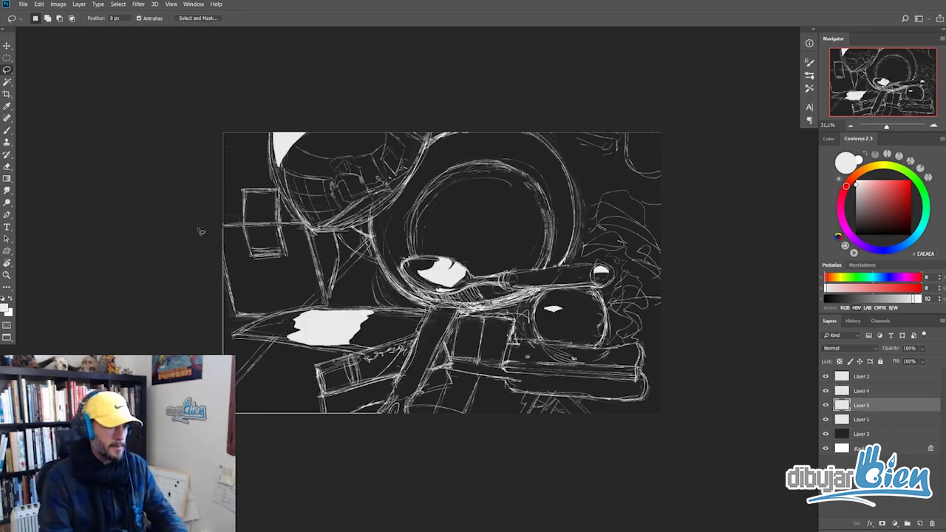
left_click(6, 309)
key("Return")
key("alt+BackSpace")
key("b")
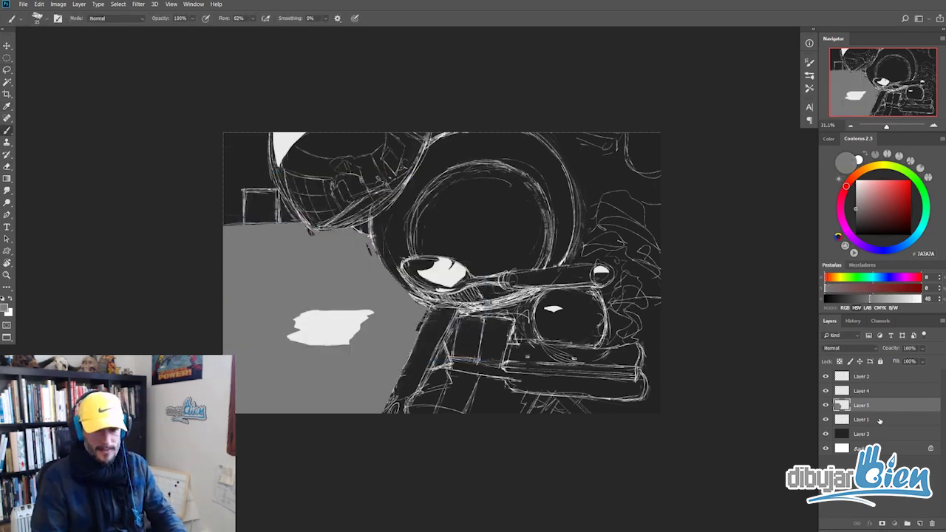
left_click_drag(880, 420, 864, 384)
- Paint near-white strokes at the bottom left and on the paper right of the spoon handle
key("e")
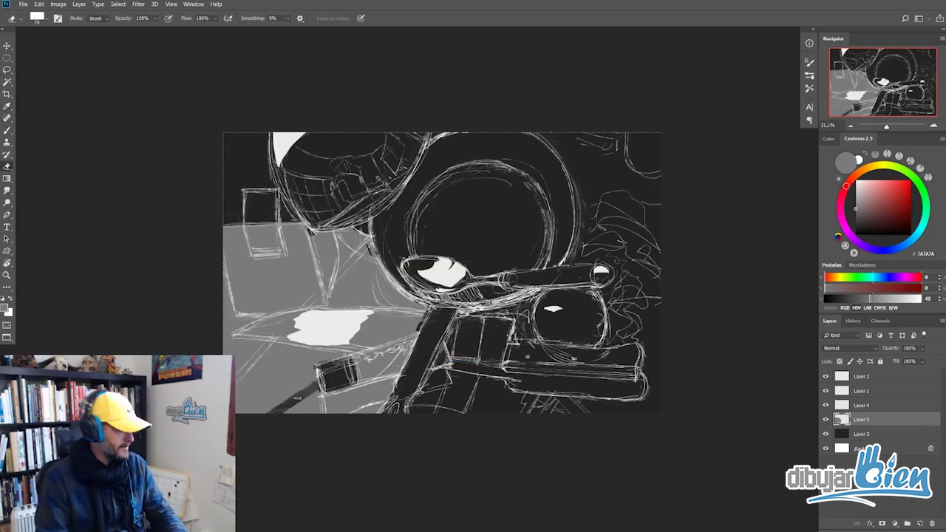
key("b")
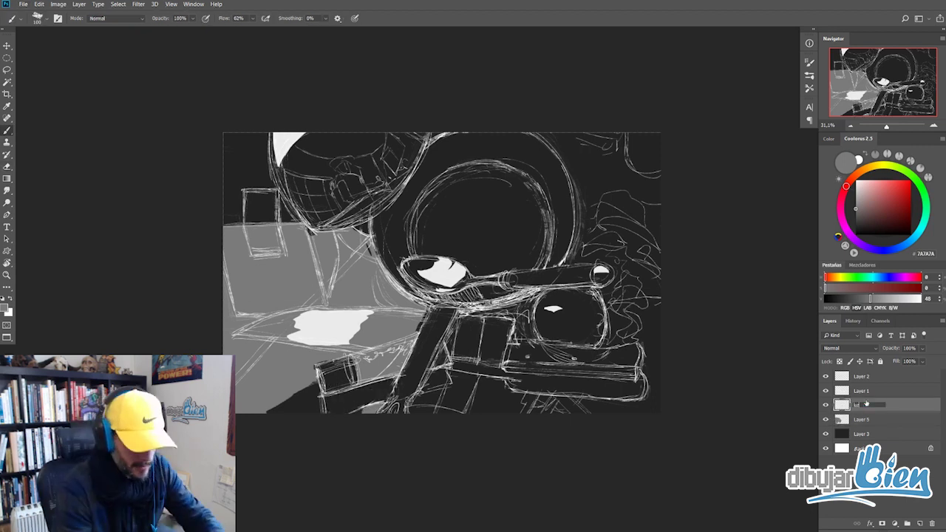
left_click(894, 390)
type("line")
left_click(916, 298)
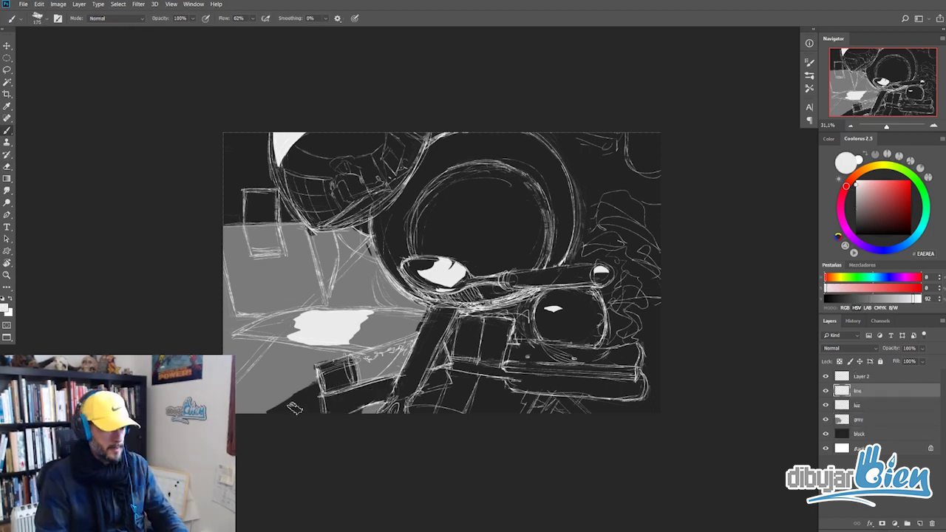
left_click_drag(266, 410, 325, 384)
scroll(330, 396, "down", 1)
left_click_drag(545, 283, 584, 299)
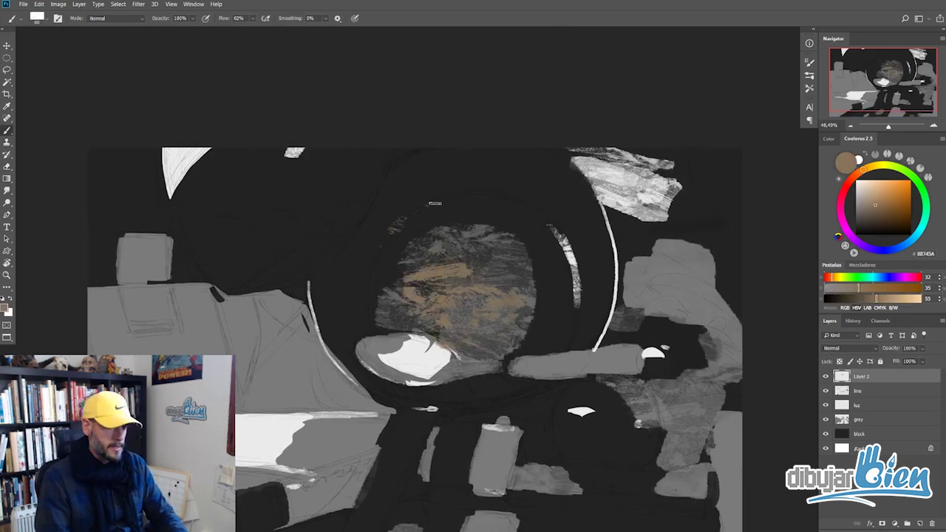
- Brush brown, grey and dark strokes across the centre of the pan
left_click_drag(440, 241, 517, 215)
left_click_drag(518, 266, 459, 247)
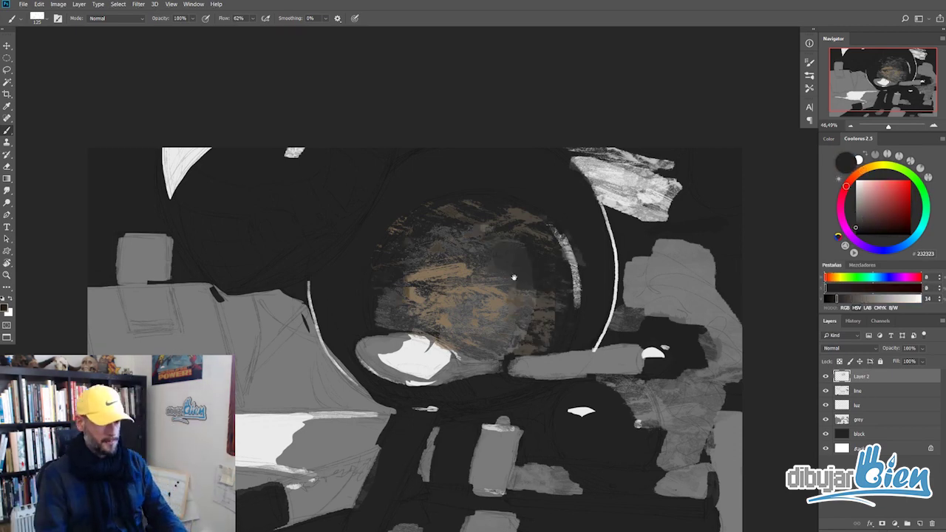
left_click_drag(385, 281, 517, 222)
left_click_drag(384, 259, 368, 287)
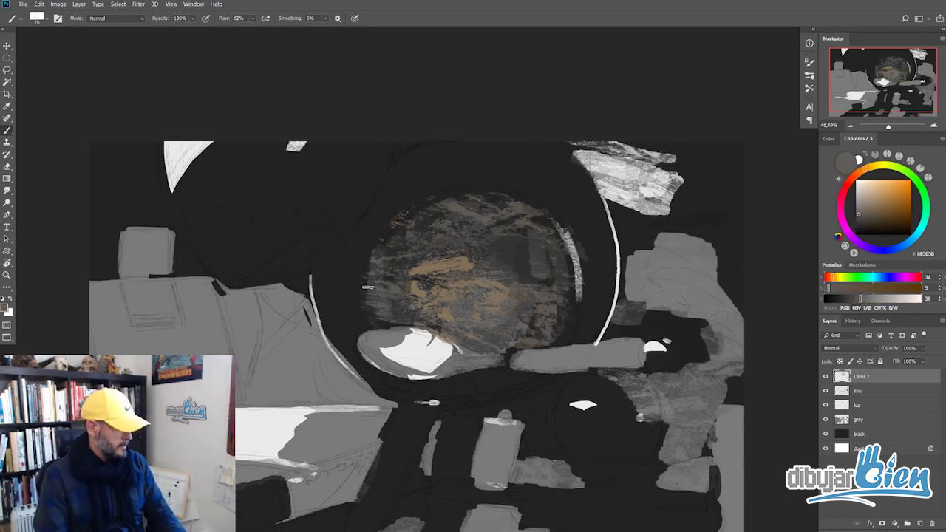
left_click_drag(858, 214, 855, 235)
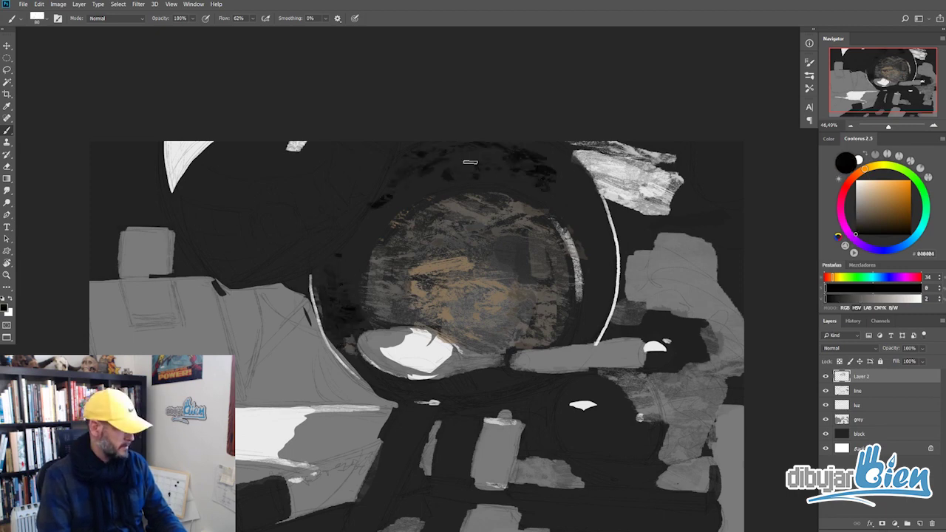
- Shade the pan's right rim with greys #606469, #323334 and #505356
left_click(622, 241, "alt")
left_click_drag(598, 233, 591, 325)
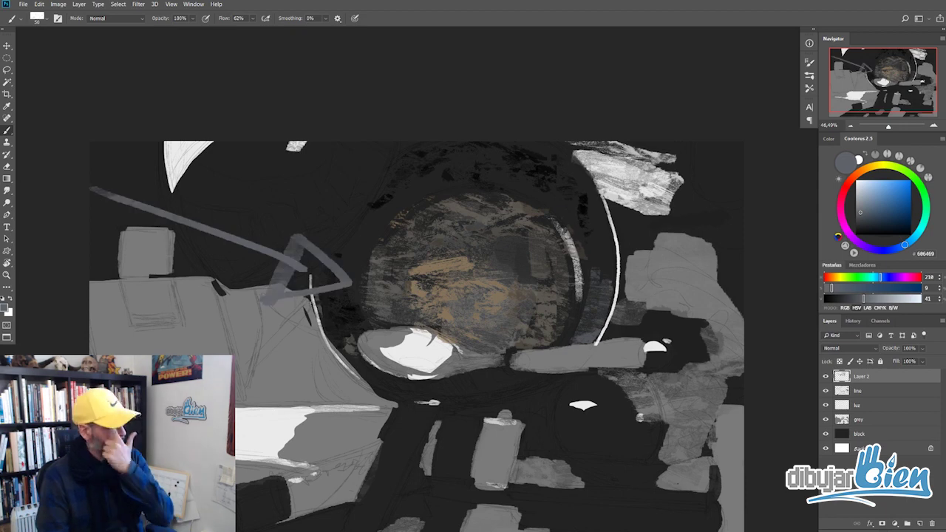
left_click(576, 244, "alt")
left_click_drag(570, 241, 581, 289)
mouse_move(578, 289)
left_mouse_down()
mouse_move(584, 326)
mouse_move(550, 316)
left_mouse_up()
left_click(583, 299, "alt")
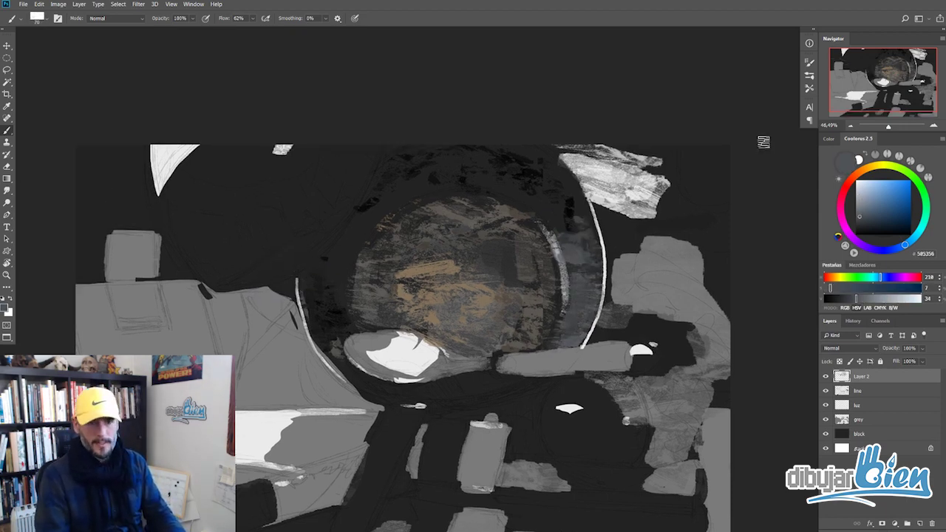
left_click_drag(480, 358, 532, 367)
left_click(517, 373, "alt")
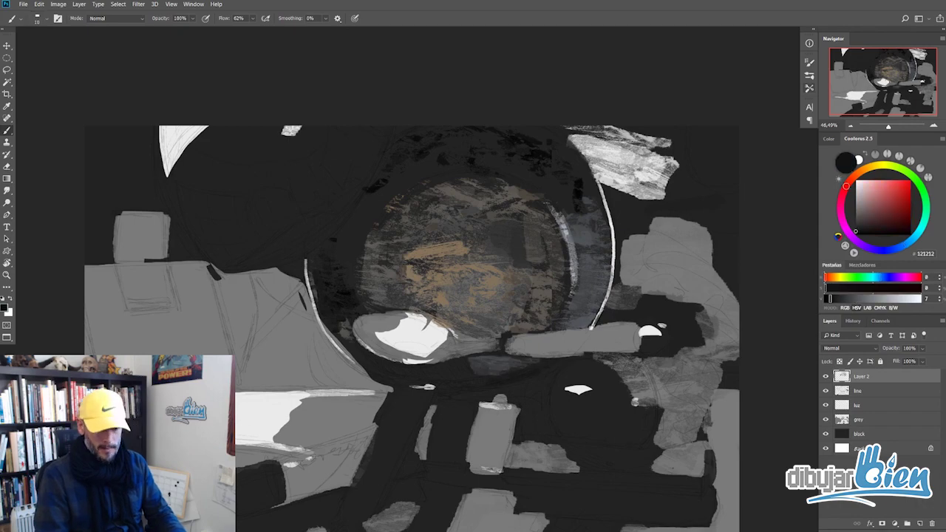
- Sample browns and greys, then paint grey and small dark strokes across the pan's interior
scroll(517, 229, "up", 5)
scroll(517, 229, "down", 4)
left_click(519, 229, "alt")
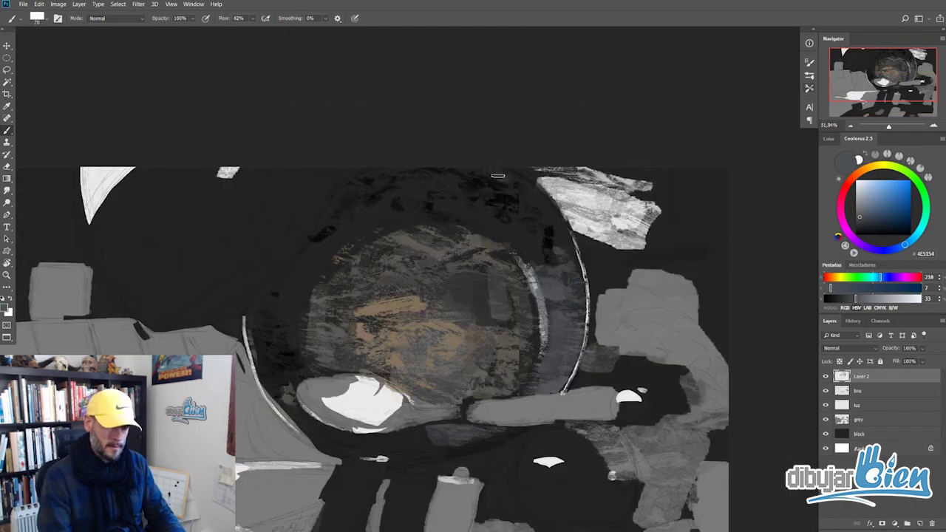
scroll(480, 266, "down", 2)
left_click(436, 310, "alt")
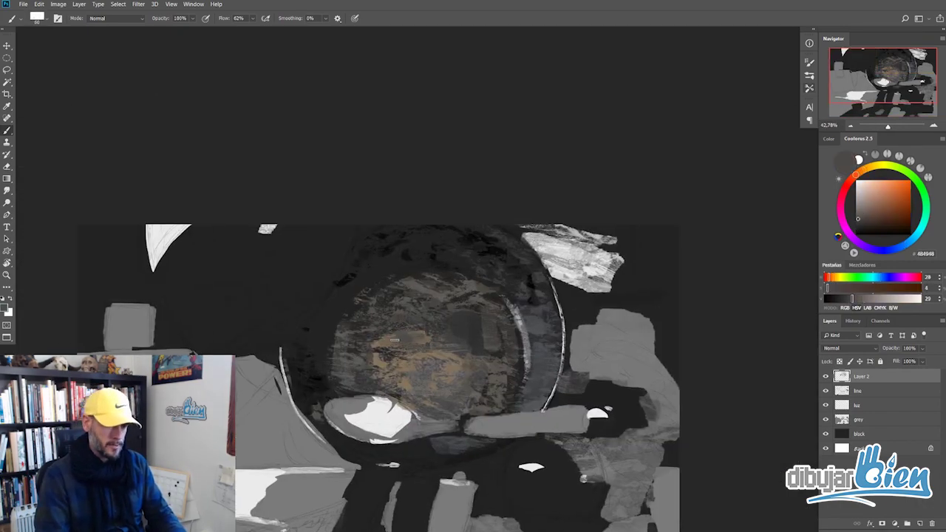
left_click(460, 386, "alt")
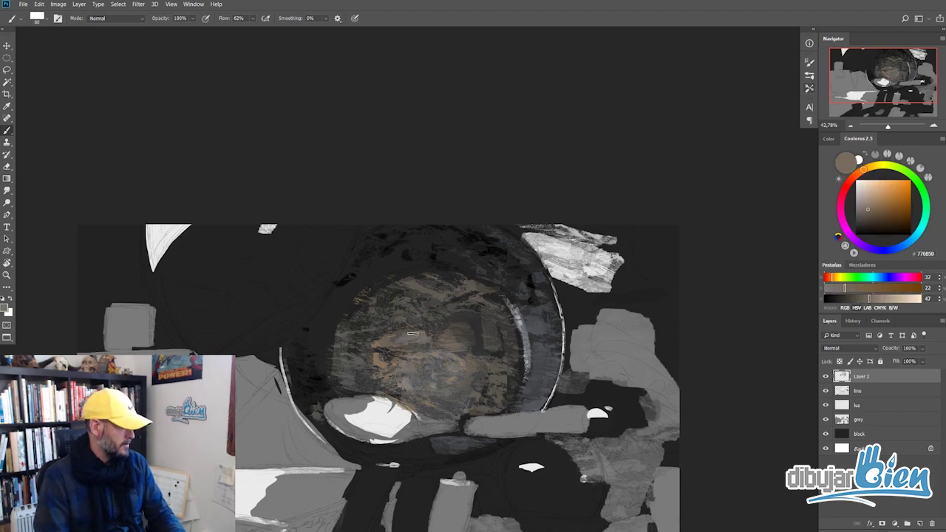
left_click(542, 329, "alt")
left_click_drag(337, 343, 496, 309)
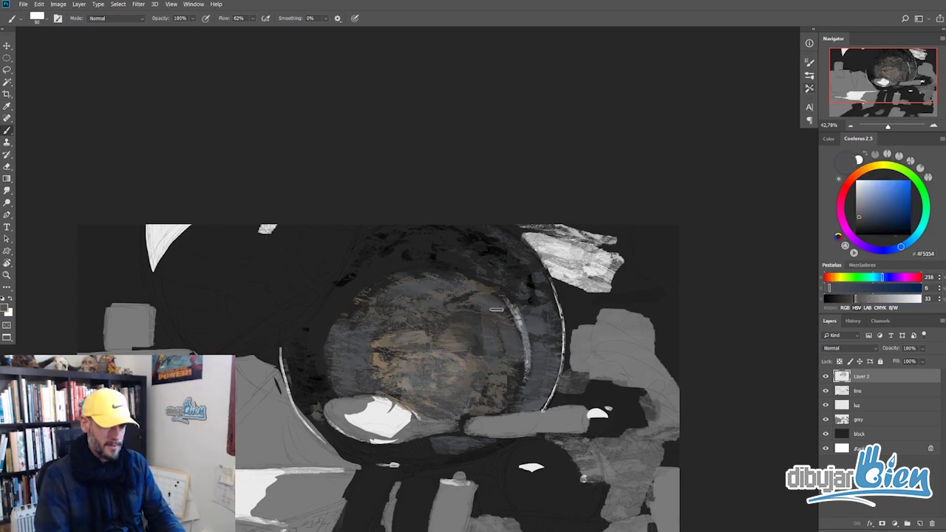
left_click(444, 297, "alt")
left_click_drag(473, 347, 484, 385)
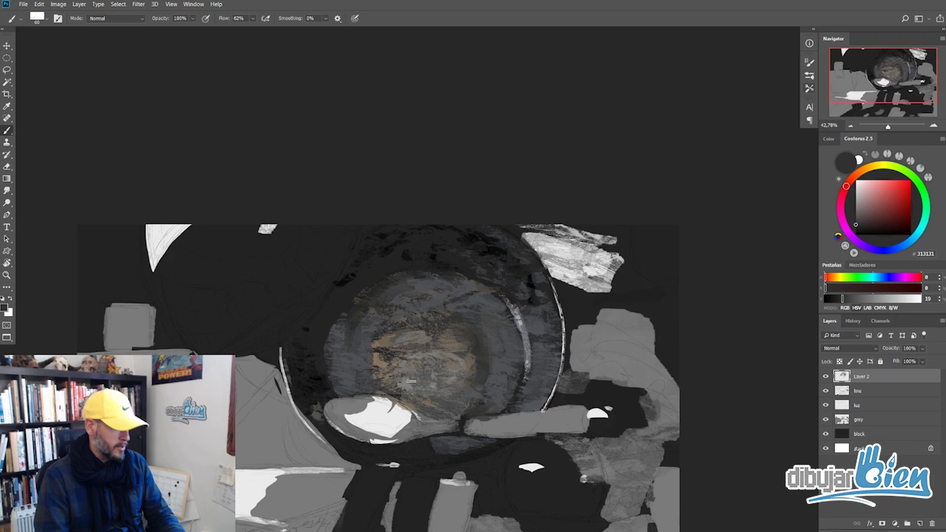
left_click_drag(369, 340, 391, 377)
- Add light blue-grey strokes near the top of the pan's interior and dark marks to its left
scroll(410, 377, "up", 2)
left_click(411, 377, "alt")
mouse_move(373, 273)
left_mouse_down()
mouse_move(414, 257)
mouse_move(473, 333)
left_mouse_up()
left_click(406, 347, "alt")
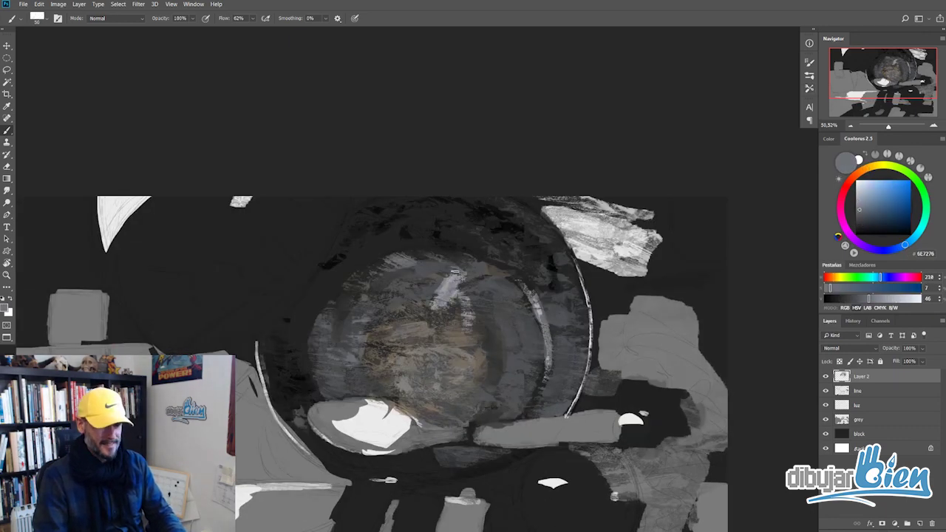
scroll(404, 362, "down", 1)
left_click(392, 335, "alt")
left_click_drag(405, 322, 396, 287)
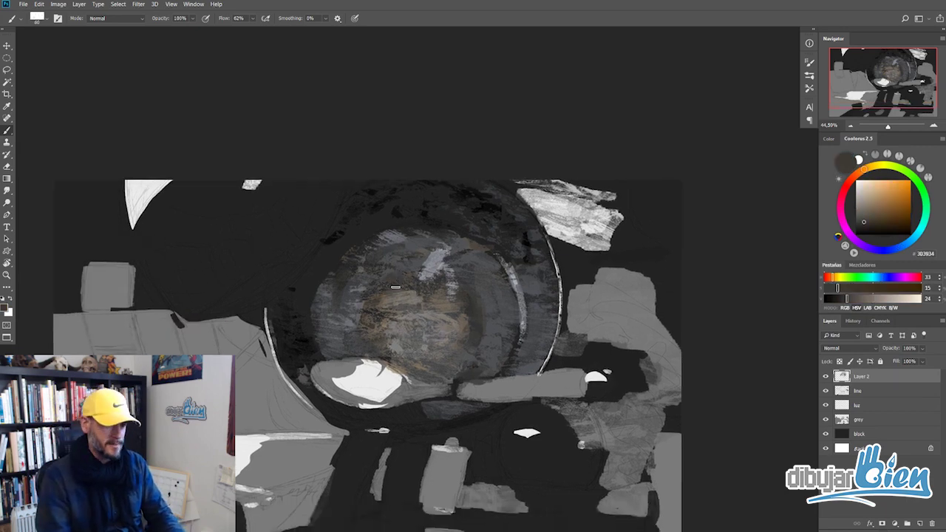
left_click(390, 249, "alt")
left_click(329, 238, "alt")
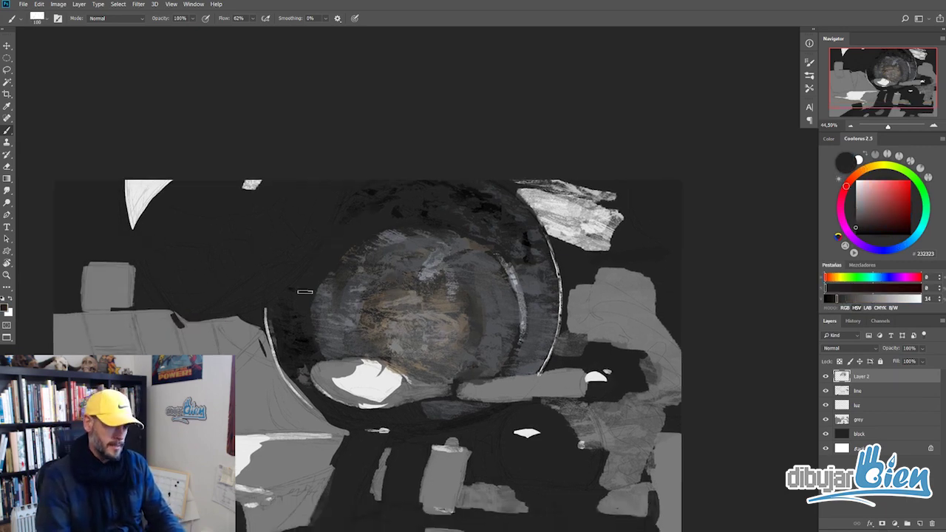
left_click_drag(325, 240, 305, 292)
left_click(307, 326, "alt")
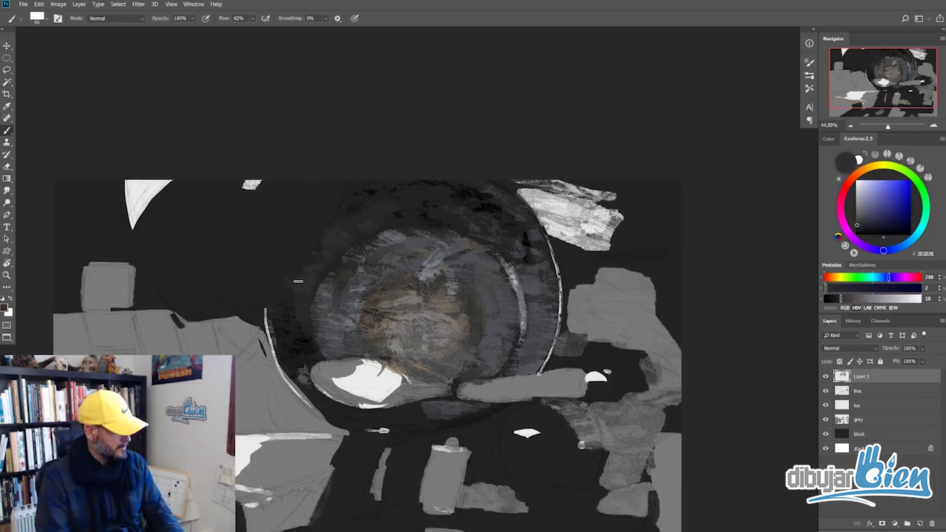
- Sample a range of brownish, bluish and warm greys from the pan with a smaller brush
left_click(308, 340, "alt")
left_click(305, 314, "alt")
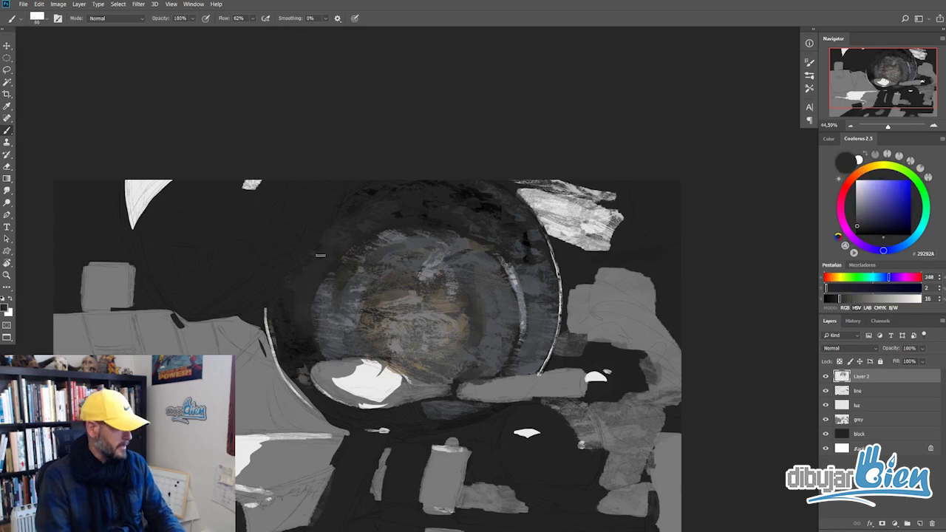
left_click(323, 280, "alt")
scroll(464, 188, "up", 1)
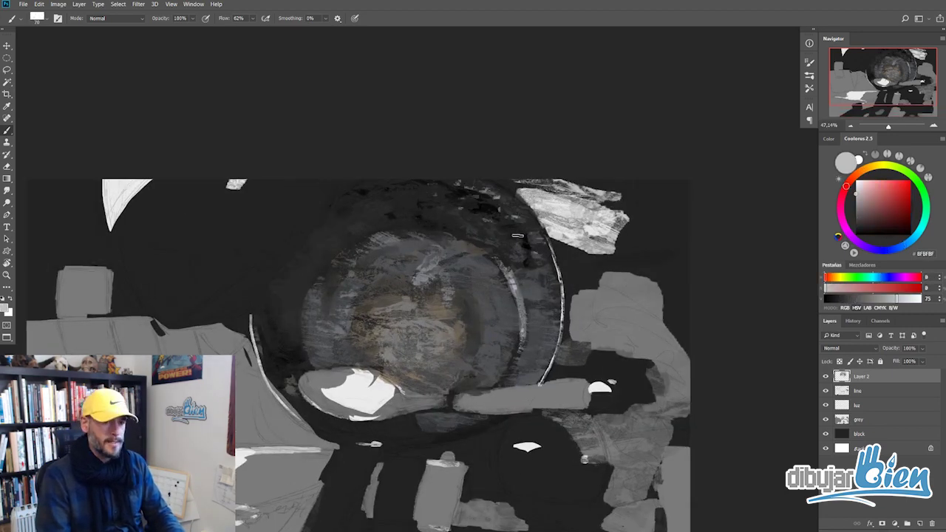
left_click_drag(517, 235, 471, 237)
left_click(311, 299, "alt")
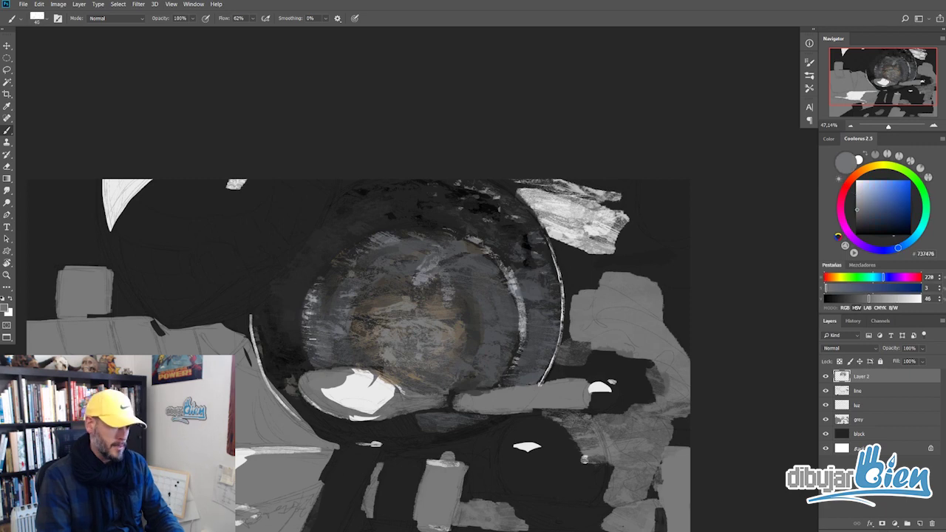
left_click(513, 353, "alt")
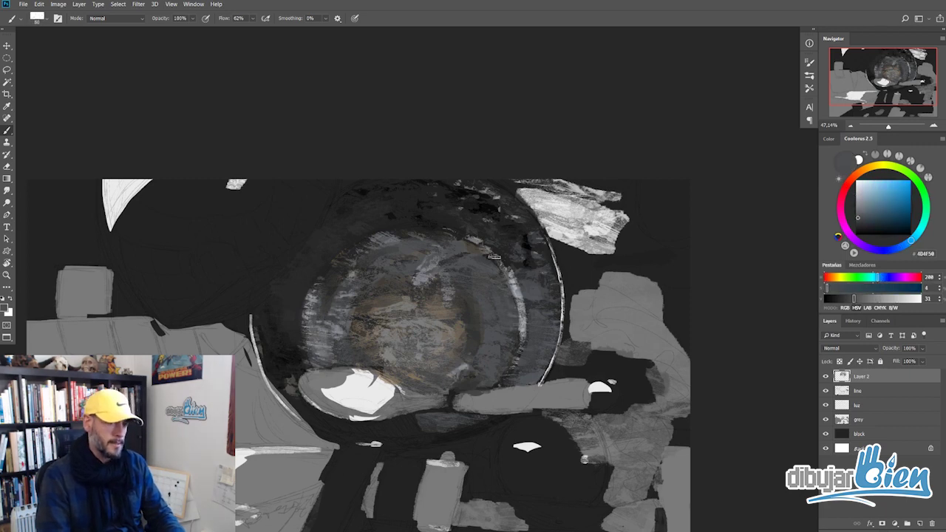
scroll(393, 331, "down", 1)
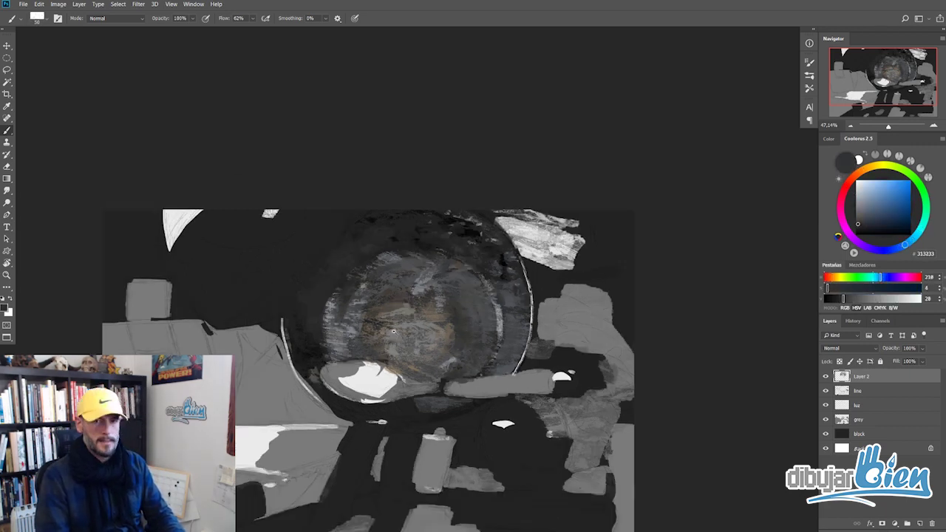
scroll(394, 331, "up", 1)
left_click(460, 316, "alt")
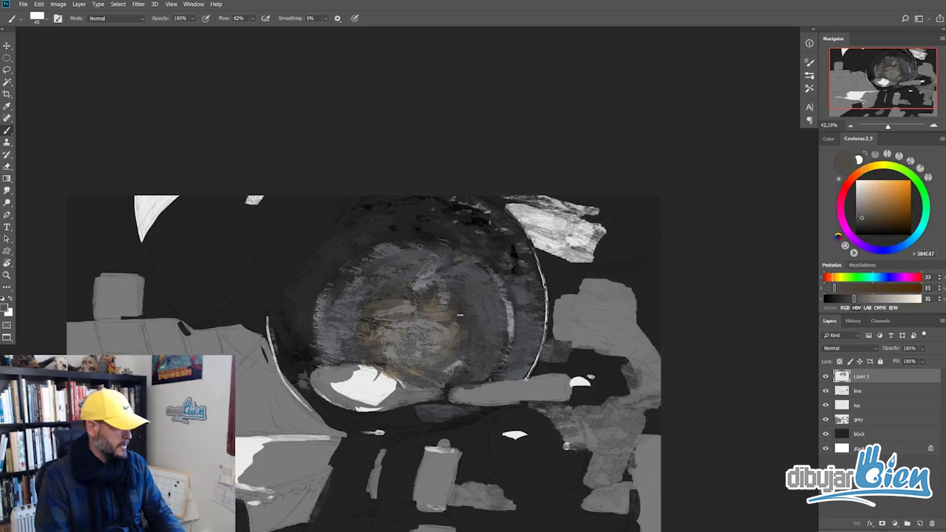
left_click(418, 287, "alt")
key("d")
scroll(426, 210, "up", 1)
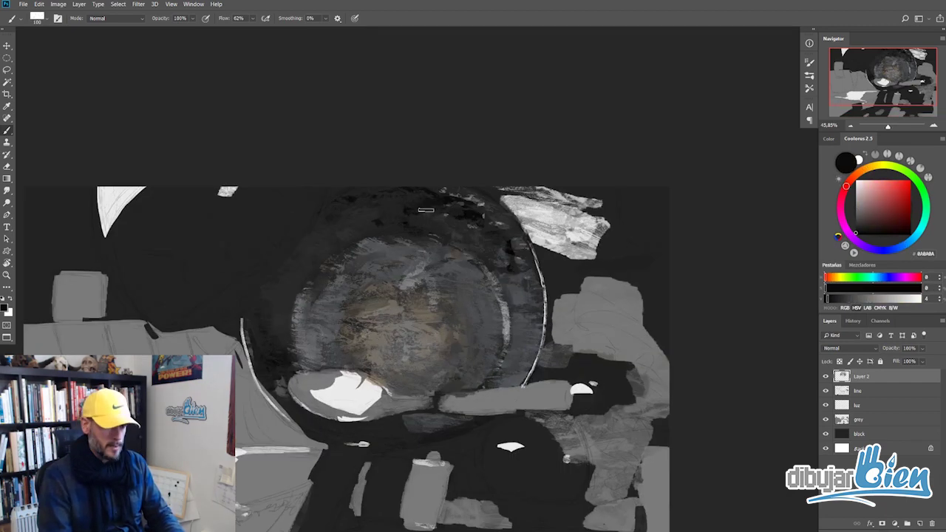
scroll(511, 350, "down", 5)
scroll(444, 348, "up", 3)
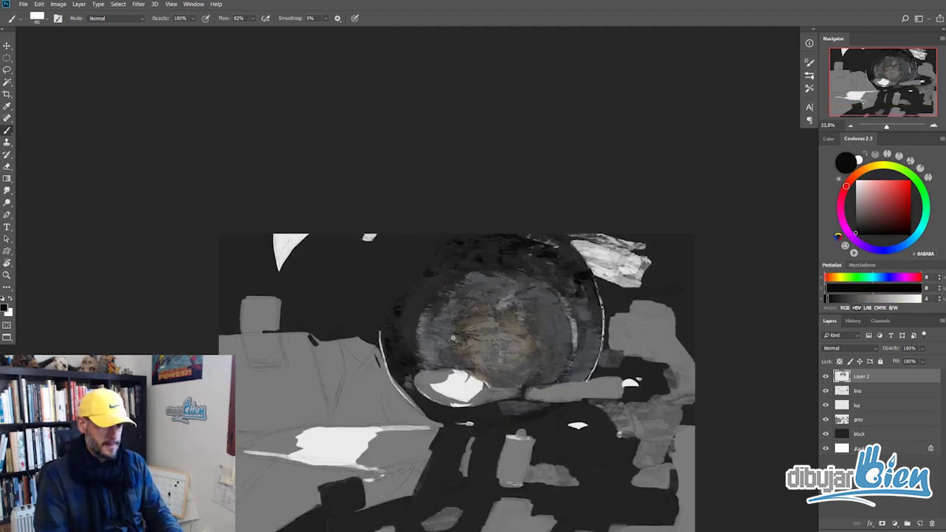
scroll(419, 343, "up", 2)
- Build up lighter greys, a near-white and dark grey touches in the pan's interior
left_click(419, 344, "alt")
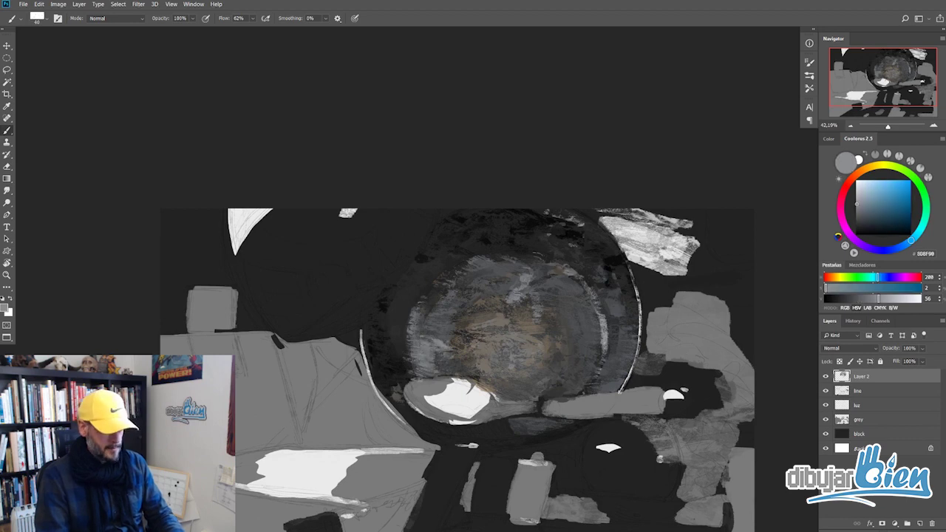
left_click(516, 360, "alt")
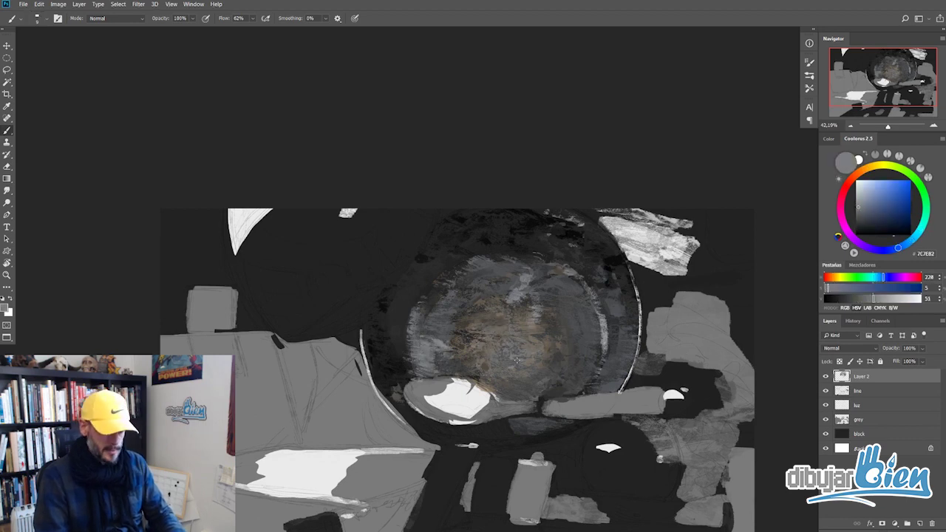
left_click(516, 360, "alt")
scroll(516, 359, "up", 5)
left_click(513, 340, "alt")
scroll(510, 314, "down", 4)
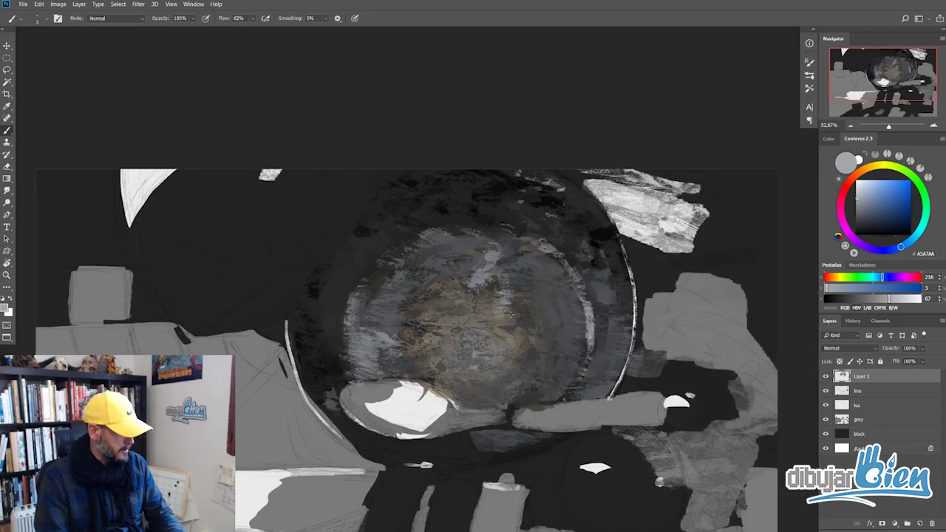
scroll(509, 314, "up", 4)
left_click(469, 257, "alt")
scroll(471, 316, "down", 4)
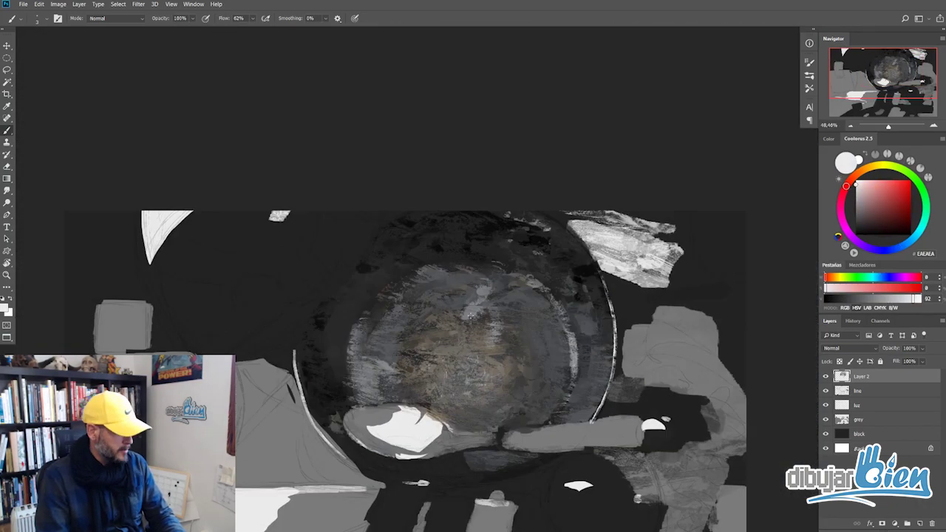
scroll(471, 316, "up", 1)
left_click(471, 318, "alt")
scroll(473, 371, "down", 5)
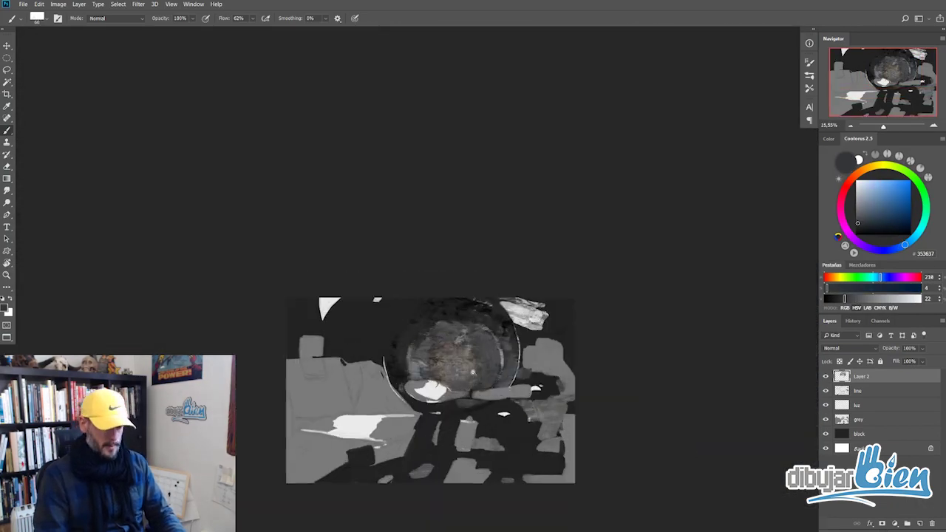
scroll(472, 372, "up", 5)
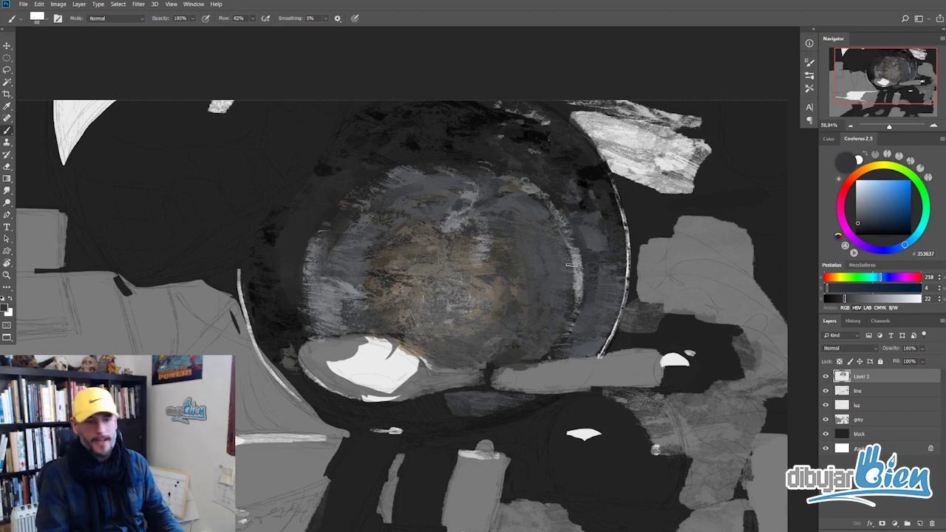
- Shade the white spoon bowl with blue strokes and grey along its left edge
left_click(878, 210)
mouse_move(336, 359)
left_mouse_down()
mouse_move(352, 341)
mouse_move(369, 344)
mouse_move(344, 362)
mouse_move(347, 338)
left_mouse_up()
left_click(303, 380, "alt")
left_click(344, 362, "alt")
mouse_move(295, 353)
left_mouse_down()
mouse_move(316, 369)
mouse_move(340, 362)
left_mouse_up()
left_click(311, 362, "alt")
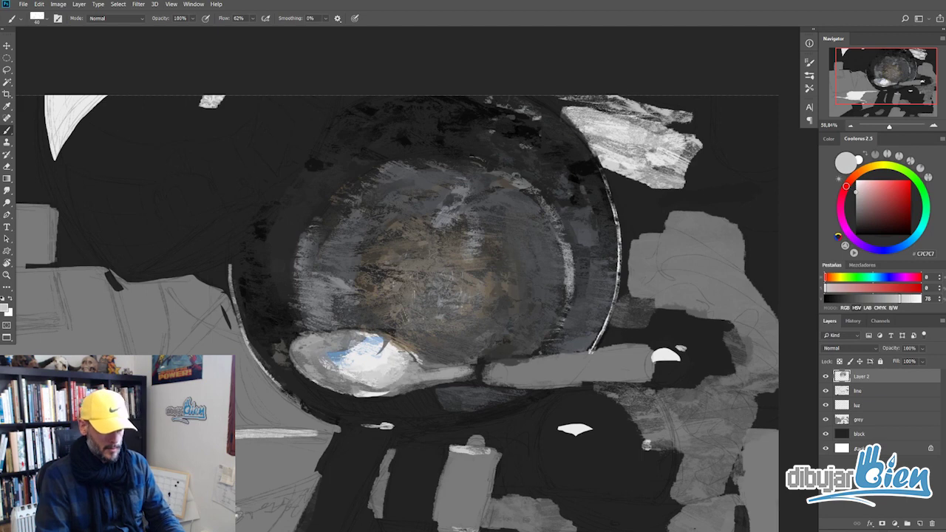
- Darken the spoon bowl's edges with bluish grey and add a blue-white highlight stroke
left_click(373, 362, "alt")
mouse_move(317, 348)
left_mouse_down()
mouse_move(351, 334)
mouse_move(299, 373)
left_mouse_up()
left_click(285, 347, "alt")
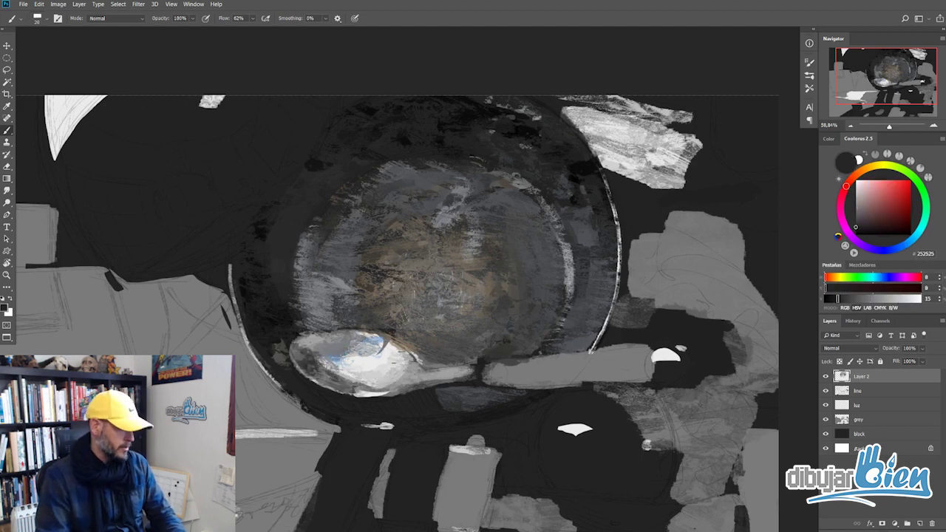
left_click(489, 286, "alt")
left_click(369, 346, "alt")
left_click_drag(336, 354, 299, 359)
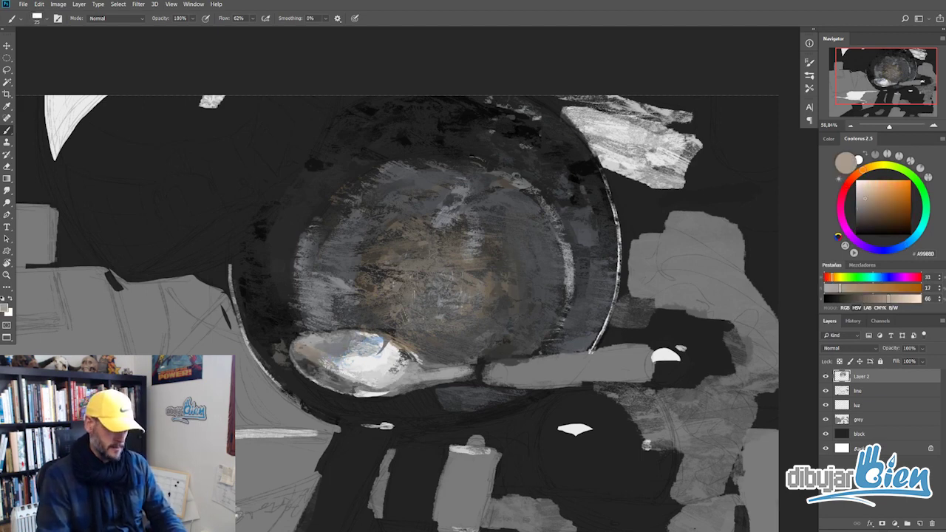
left_click(385, 381, "alt")
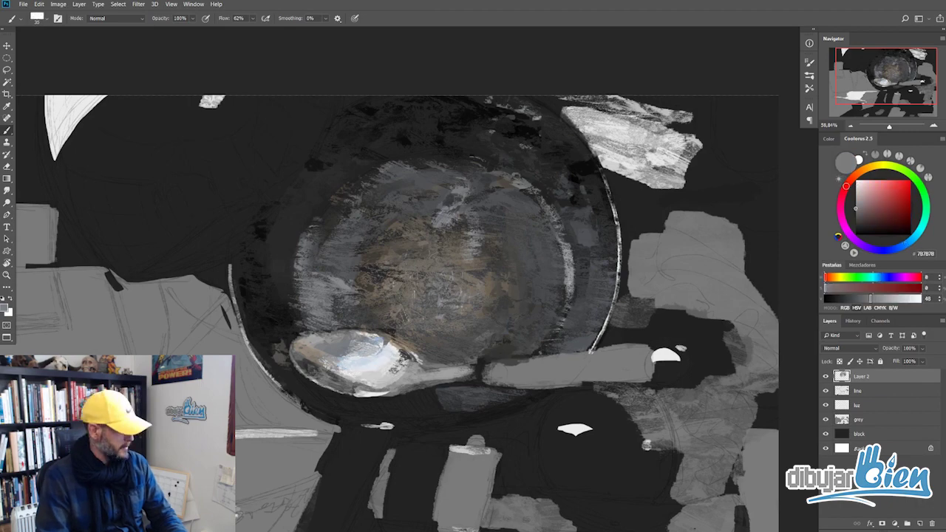
left_click_drag(336, 349, 384, 341)
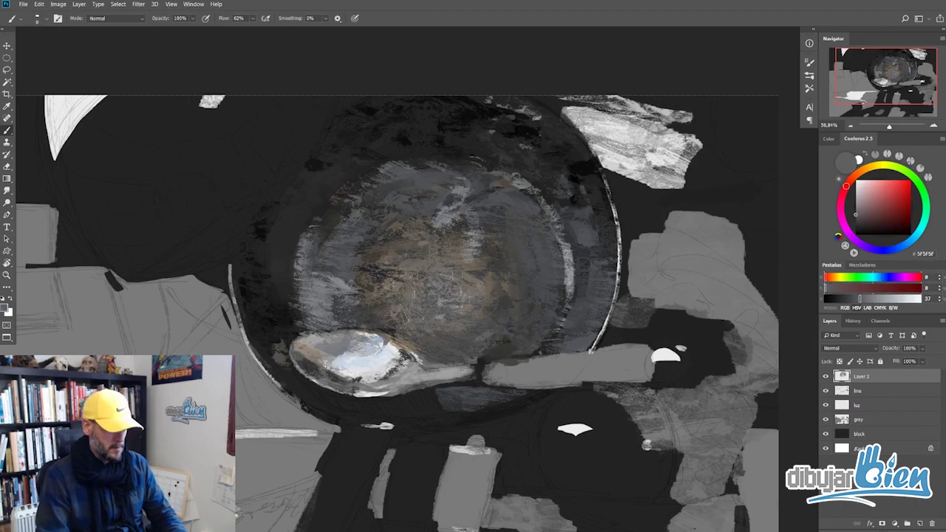
- Zoom in on the spoon and sample near-white, light grey, darker grey and near-black tones
left_click(864, 201)
left_click(336, 380, "alt")
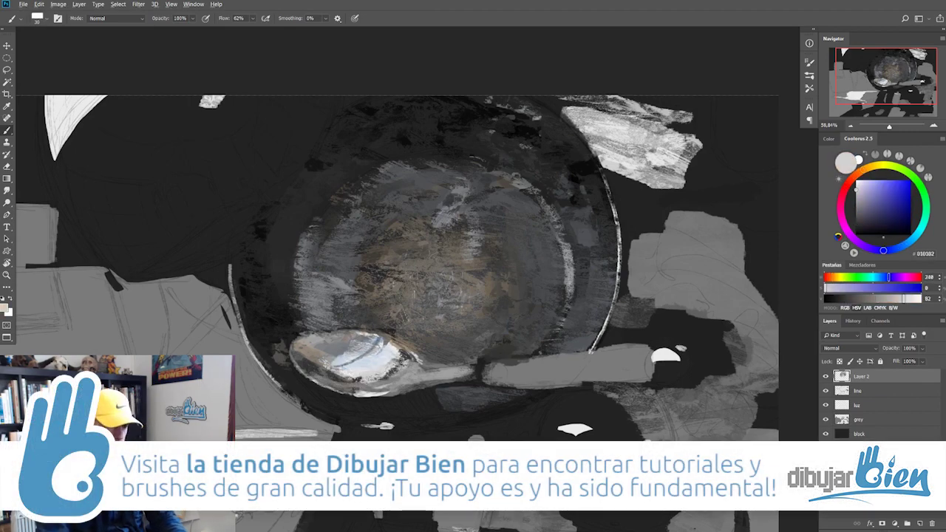
scroll(418, 367, "down", 5)
scroll(369, 354, "up", 4)
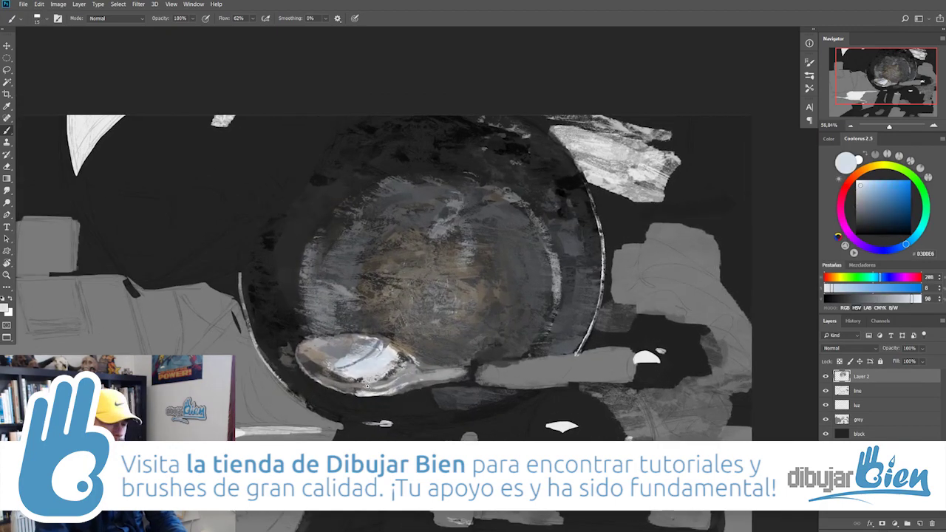
left_click(333, 344, "alt")
left_click(393, 354, "alt")
key("bracketleft")
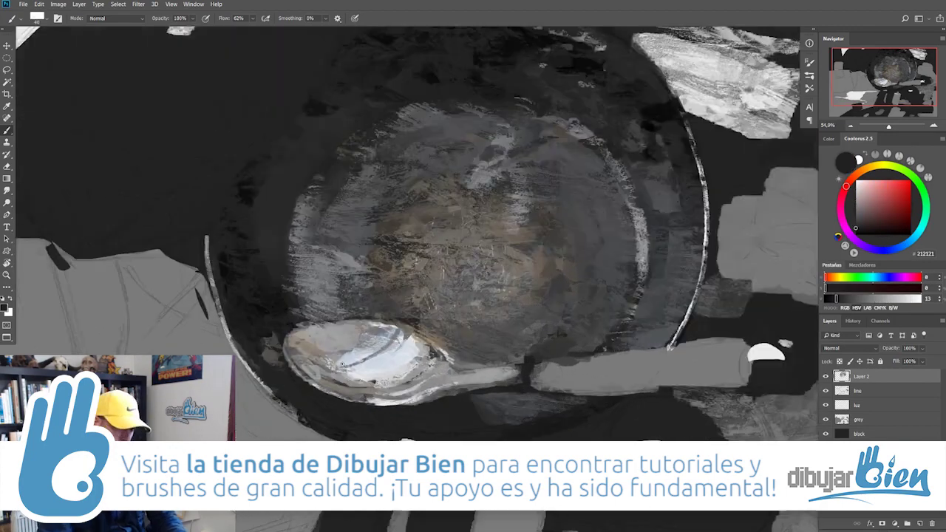
scroll(502, 448, "up", 3)
left_click_drag(380, 387, 424, 395)
left_click(424, 395, "alt")
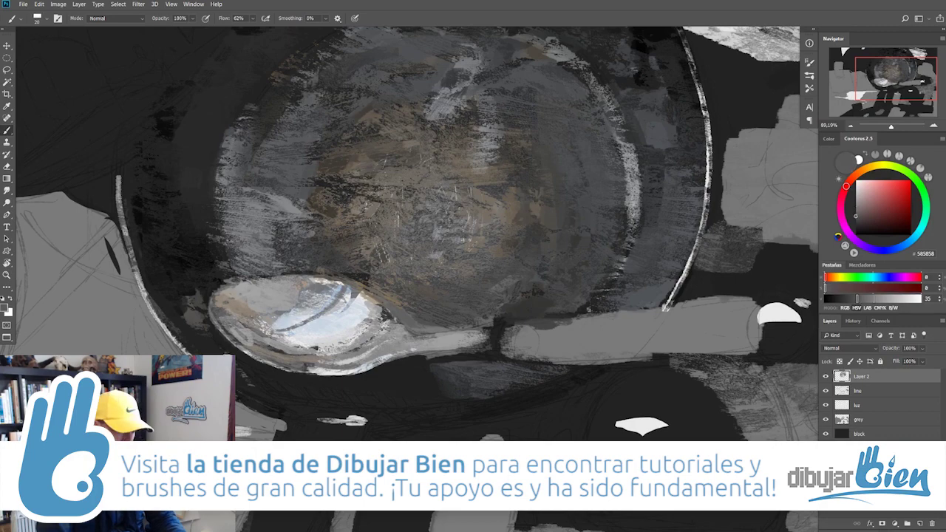
scroll(424, 396, "down", 3)
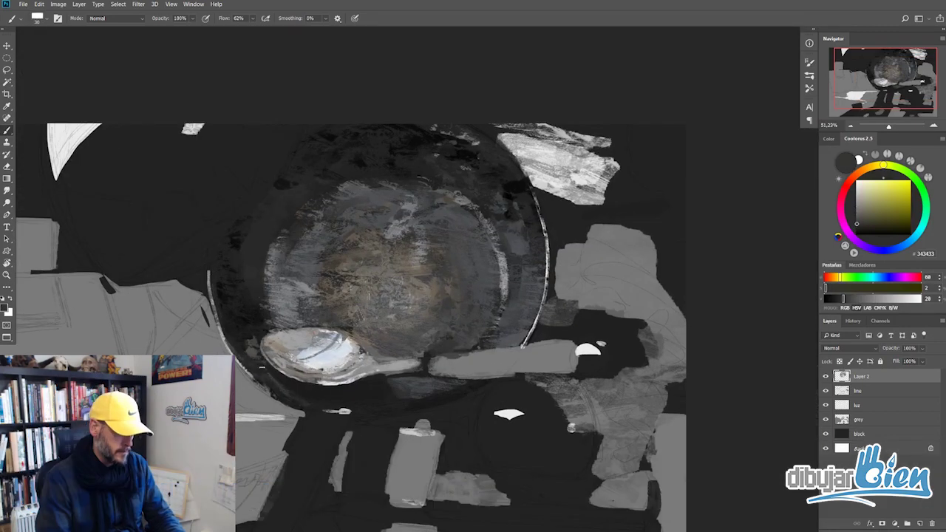
- Sample brownish grey, dark brown and dark grey tones from the pan interior
left_click(255, 284, "alt")
left_click(281, 264, "alt")
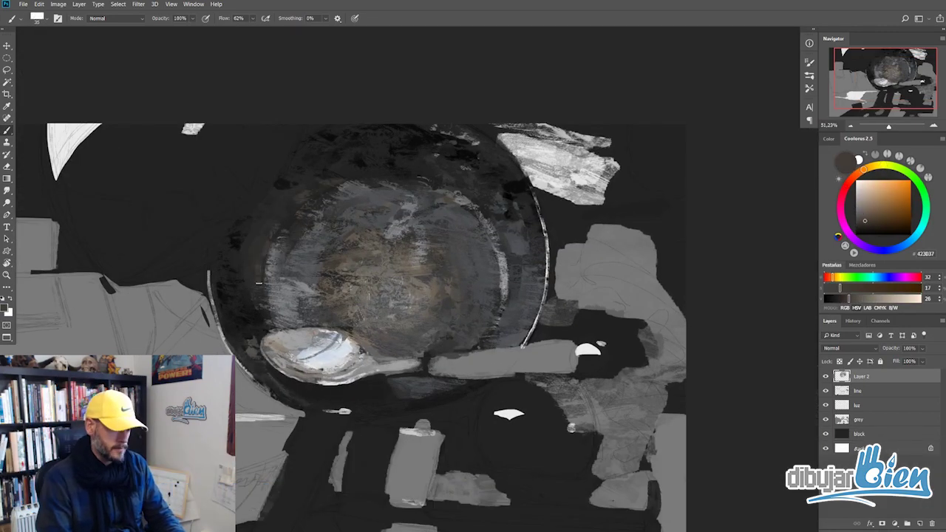
left_click(255, 276, "alt")
scroll(270, 302, "up", 1)
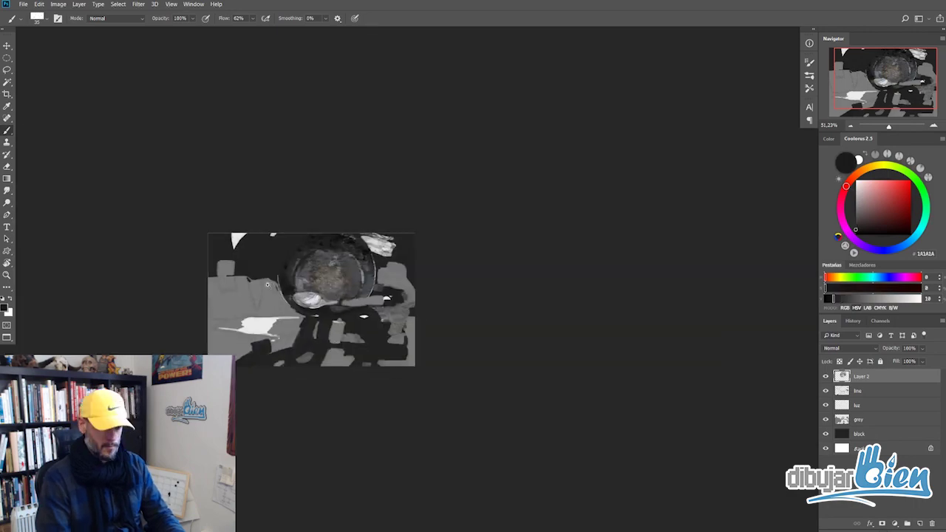
left_click(260, 335, "alt")
key("d")
scroll(243, 295, "down", 3)
scroll(331, 235, "up", 1)
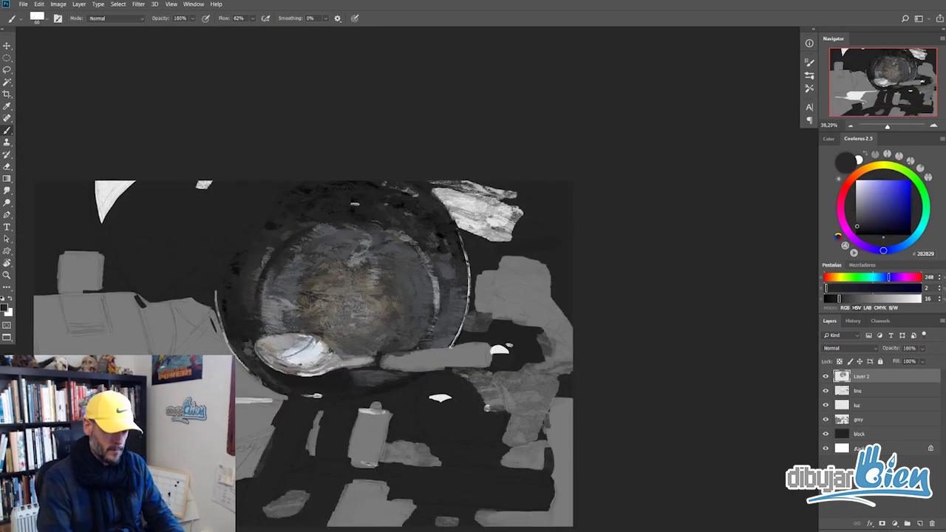
scroll(331, 234, "down", 1)
left_click(305, 232, "alt")
scroll(292, 260, "up", 1)
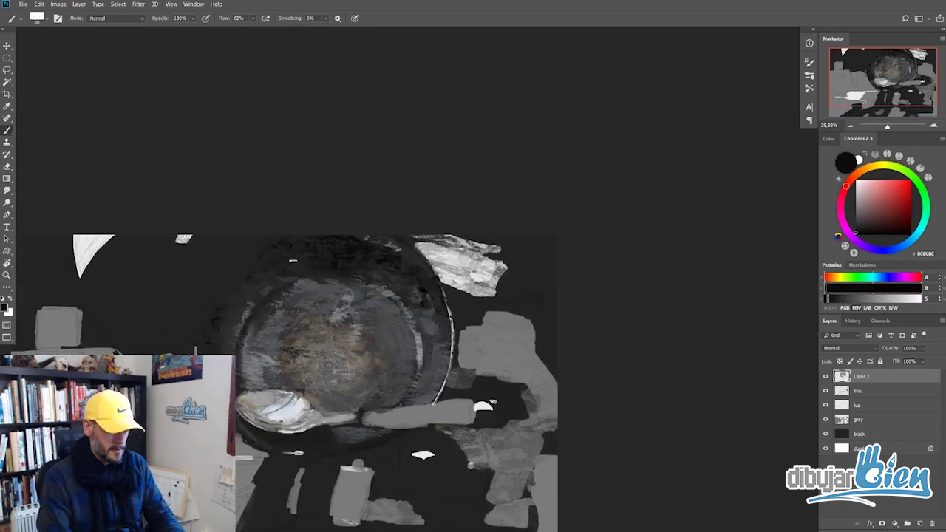
left_click(271, 259, "alt")
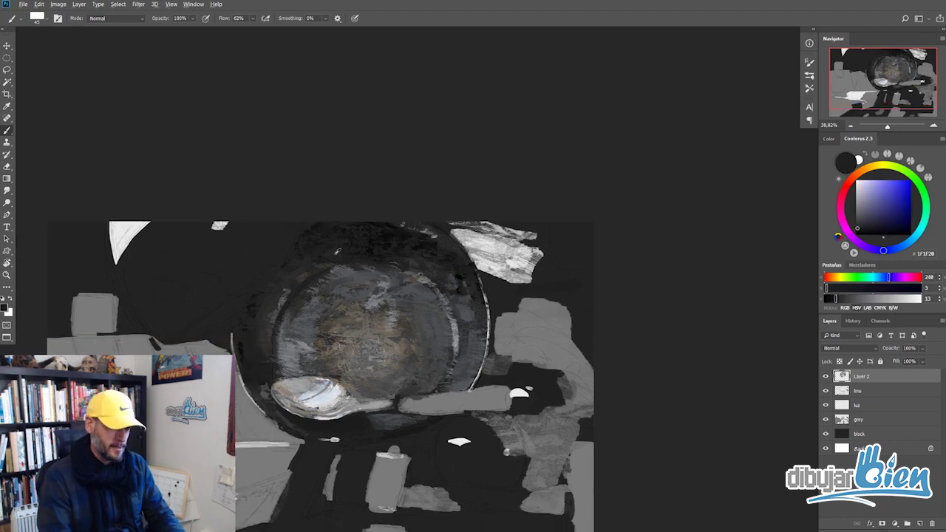
- Recentre the pan and sample near-black from its rim and blue-grey from its interior
left_click_drag(262, 296, 296, 283)
left_click(295, 283, "alt")
scroll(295, 283, "up", 3)
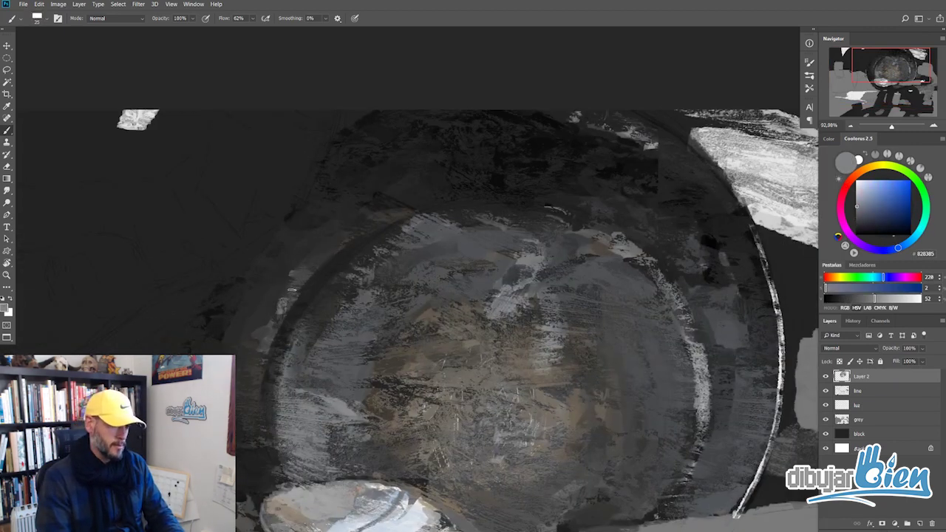
scroll(335, 306, "down", 3)
left_click(335, 306, "alt")
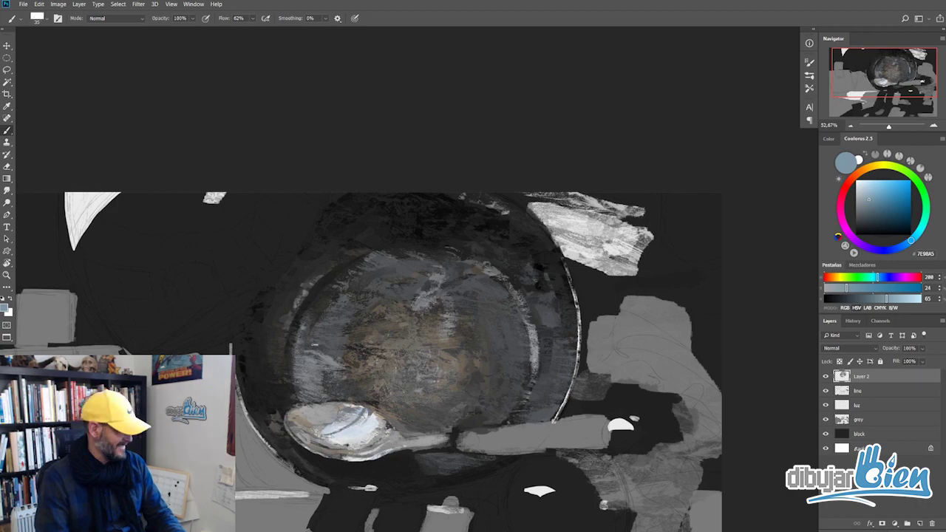
scroll(340, 300, "down", 3)
scroll(373, 299, "up", 3)
- Sample a neutral grey and a brownish tone from the pan
left_click(373, 299, "alt")
scroll(347, 314, "down", 2)
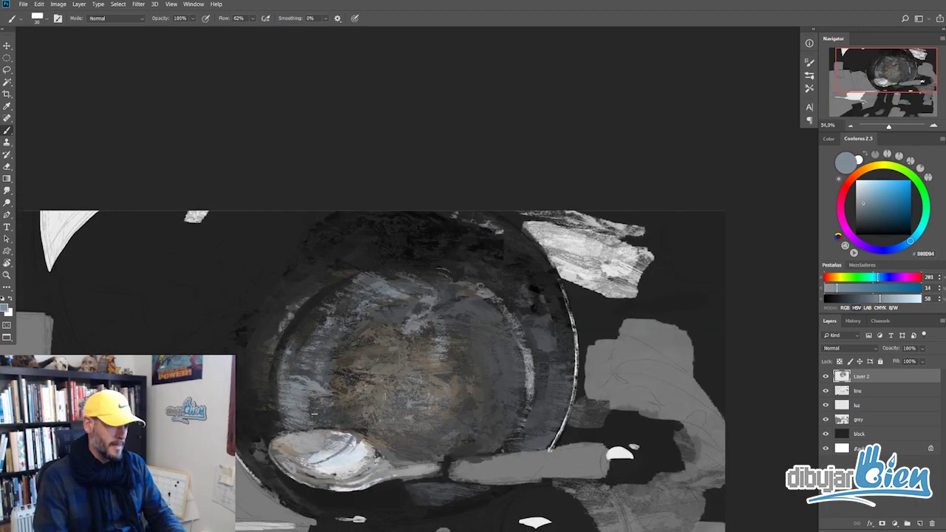
scroll(384, 295, "down", 2)
left_click(402, 276, "alt")
scroll(401, 277, "down", 3)
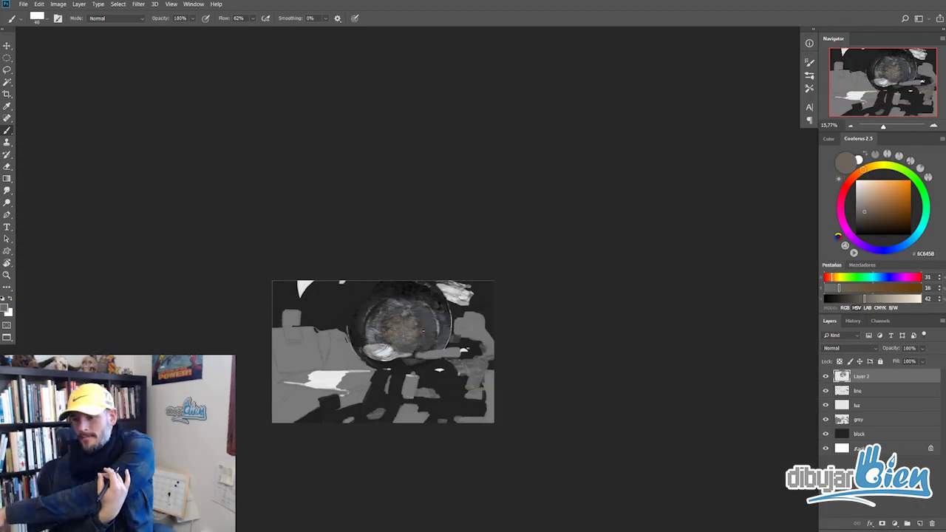
scroll(379, 352, "up", 5)
scroll(471, 274, "up", 1)
- Sample the spoon's light grey, a dark pan tone and a pale bluish spoon highlight
left_click(383, 369, "alt")
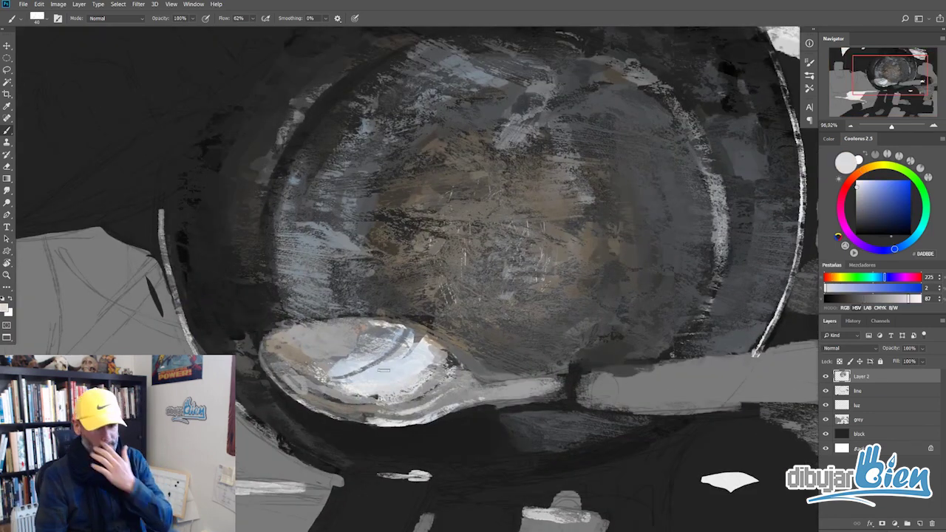
left_click(428, 369, "alt")
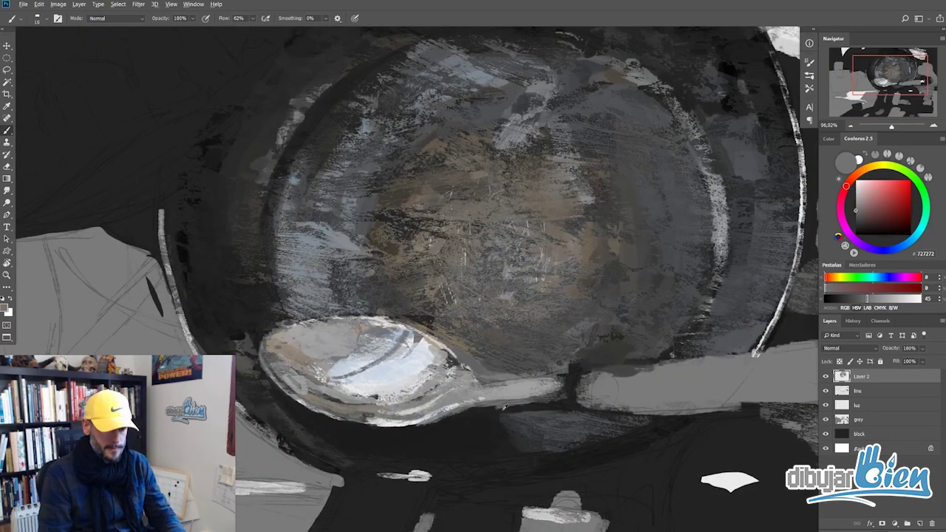
scroll(422, 400, "down", 3)
scroll(422, 400, "up", 2)
left_click(422, 399, "alt")
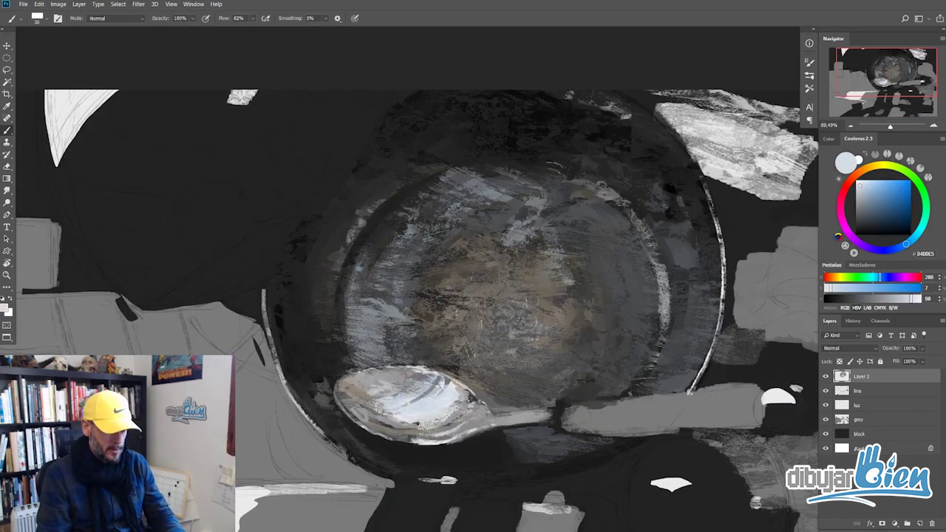
left_click(427, 377, "alt")
- Sample mid and darker spoon greys, the dark pan edge and a light bluish highlight
left_click(442, 382, "alt")
left_click(436, 399, "alt")
left_click(428, 416, "alt")
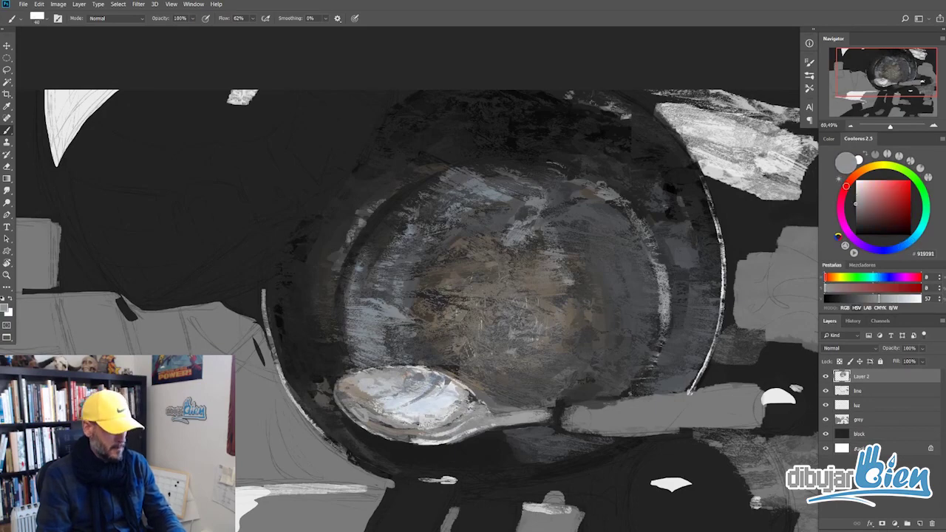
left_click(364, 414, "alt")
scroll(258, 407, "up", 1)
left_click(456, 449, "alt")
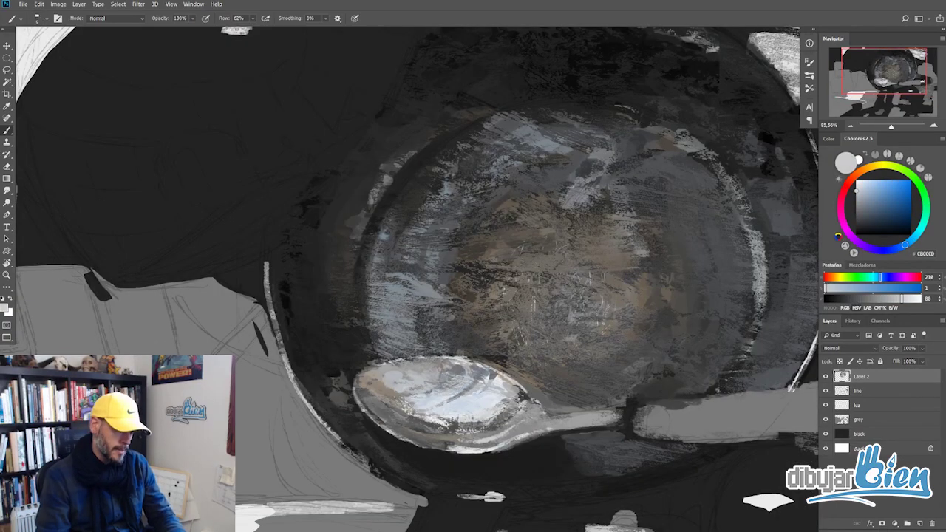
scroll(354, 354, "up", 1)
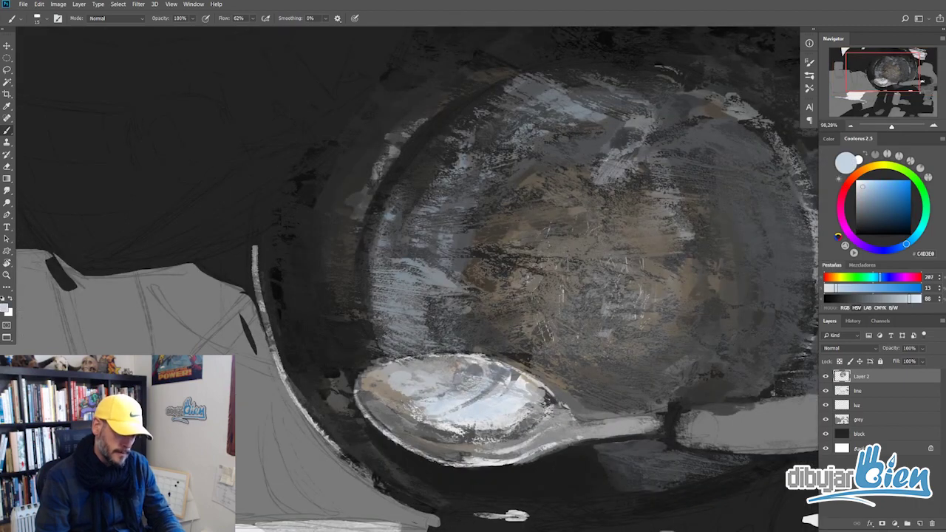
scroll(450, 392, "down", 1)
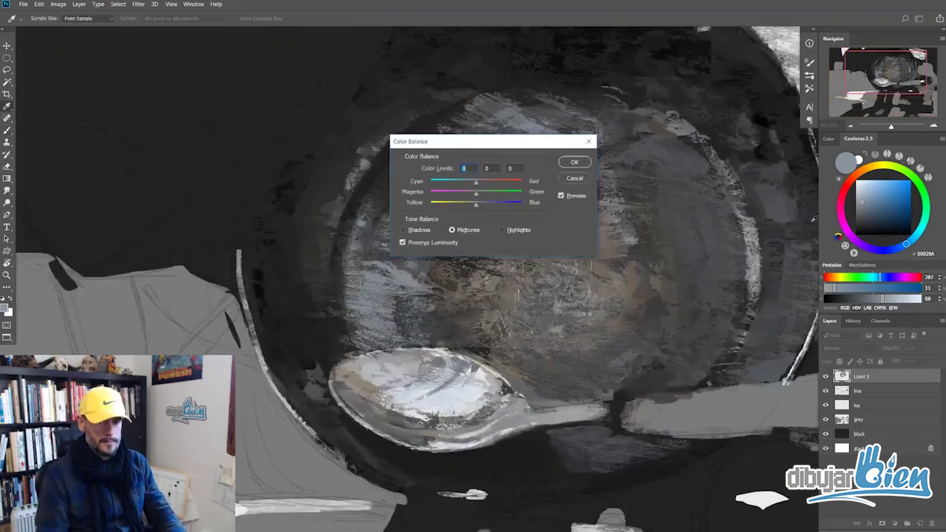
- Sample dark and bluish greys and paint darker strokes over the upper spoon bowl
left_click(450, 393, "alt")
scroll(441, 394, "down", 1)
left_click(441, 394, "alt")
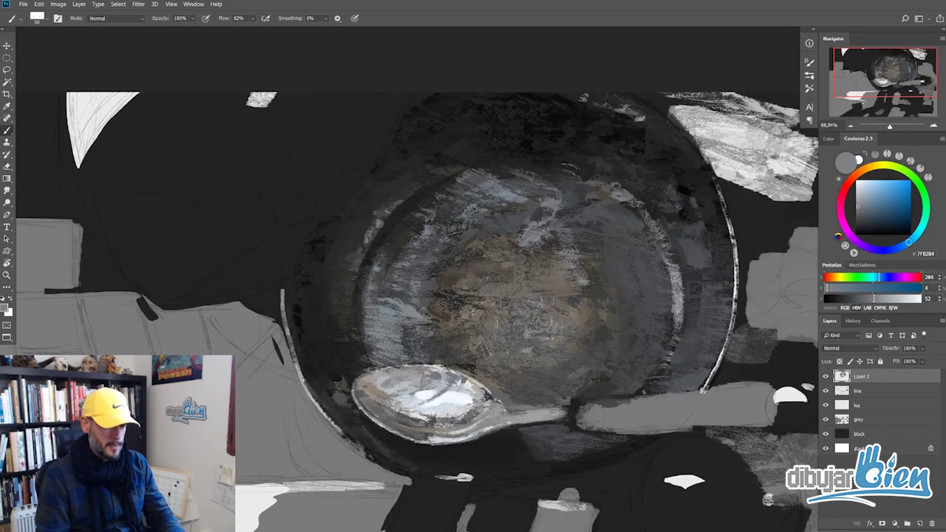
left_click(441, 394, "alt")
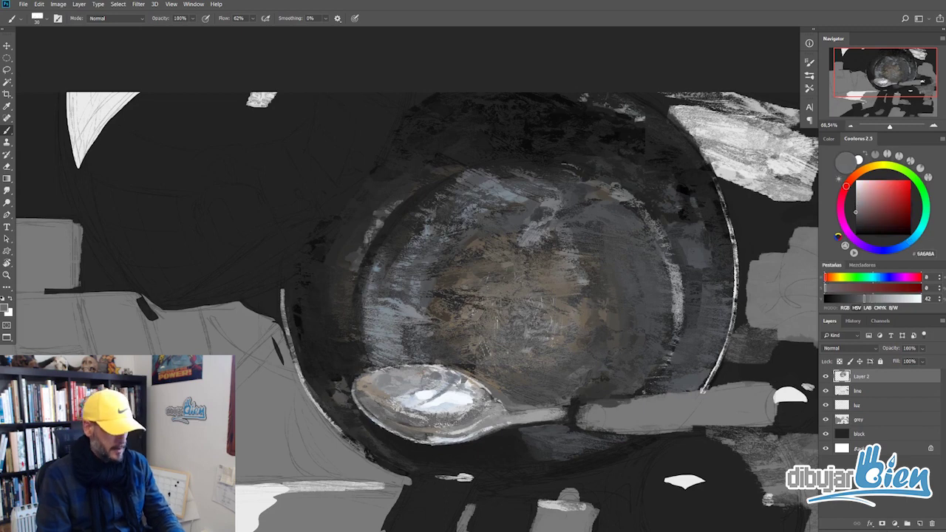
left_click(367, 401, "alt")
left_click(369, 392, "alt")
left_click_drag(373, 387, 410, 377)
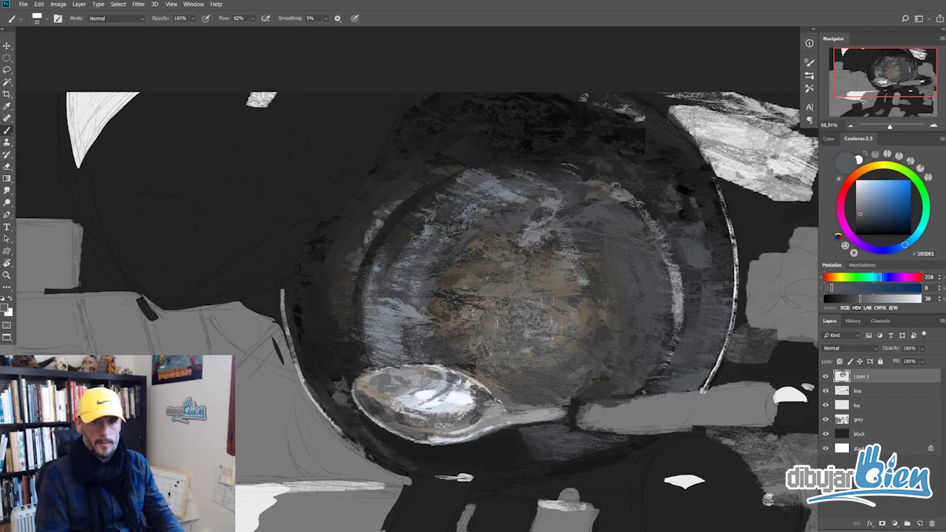
left_click(462, 401, "alt")
left_click(458, 423, "alt")
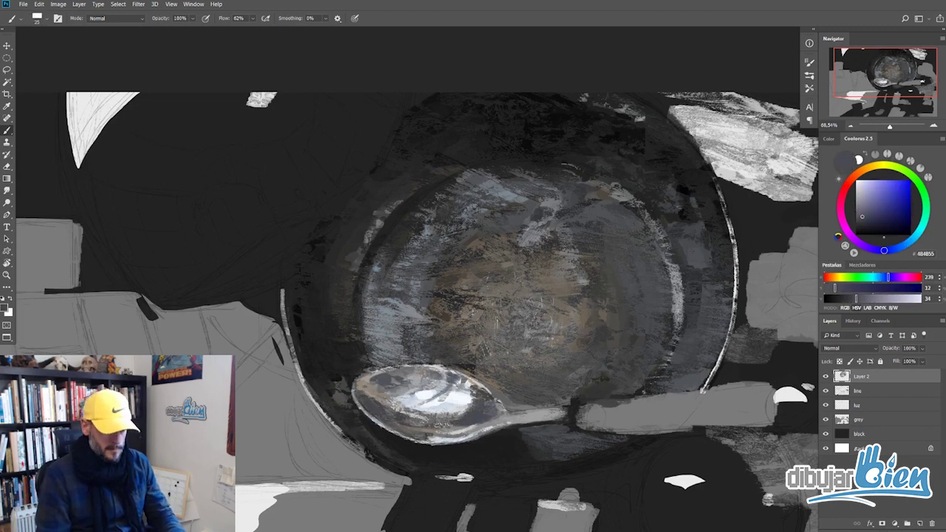
- Sample lighter greys, a light bluish grey and a light blue highlight from pan and spoon
left_click(443, 381, "alt")
left_click(484, 404, "alt")
left_click(465, 387, "alt")
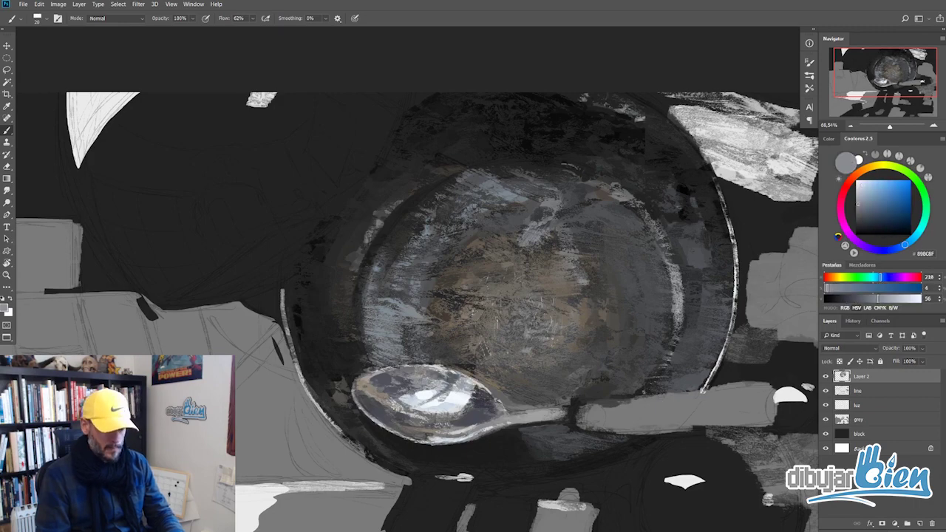
left_click(436, 403, "alt")
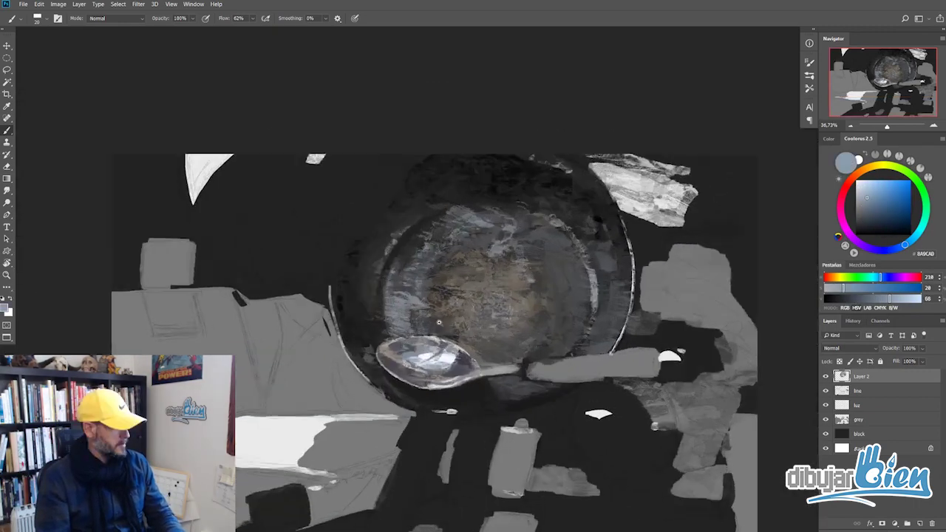
scroll(444, 296, "up", 2)
left_click(414, 384, "alt")
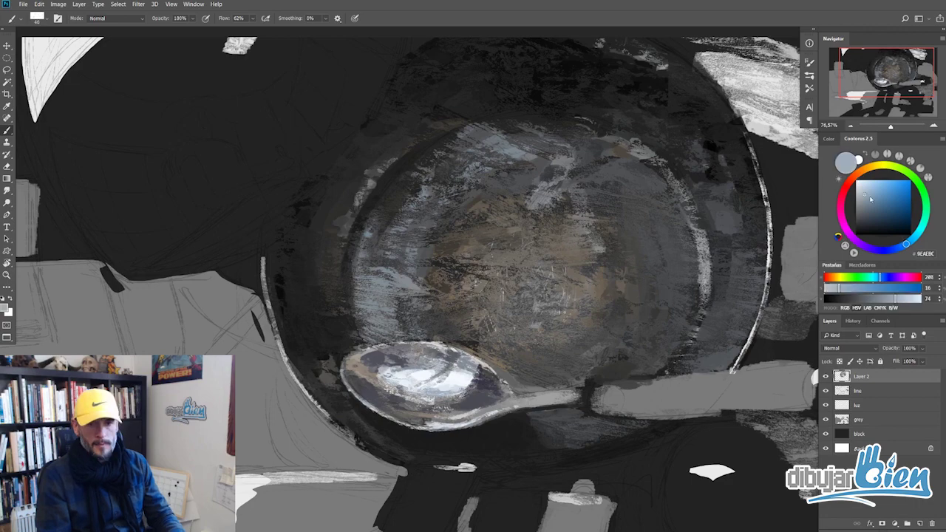
scroll(465, 406, "down", 2)
scroll(465, 406, "up", 1)
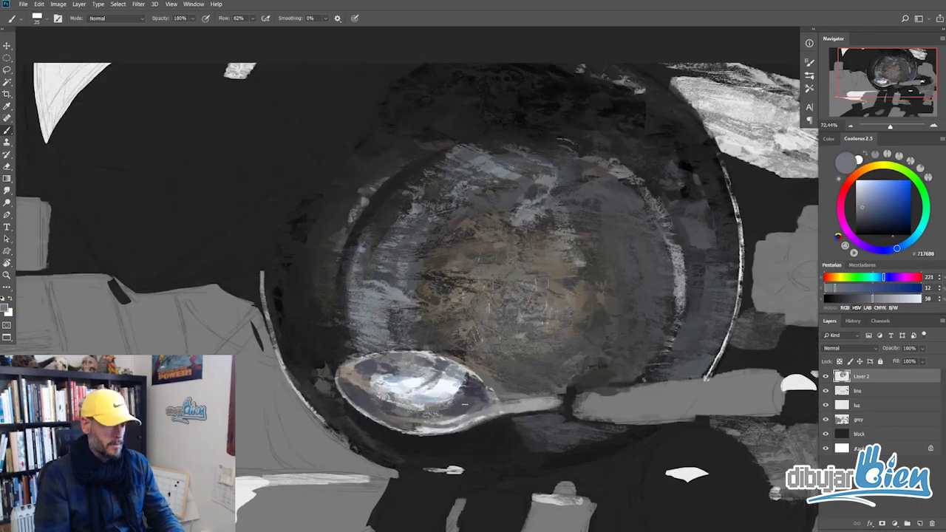
- Pick pale highlight and warm grey tones, then copy the spoon to Layer 3 under free transform
left_click(465, 406, "alt")
left_click(465, 403, "alt")
left_click(405, 425, "alt")
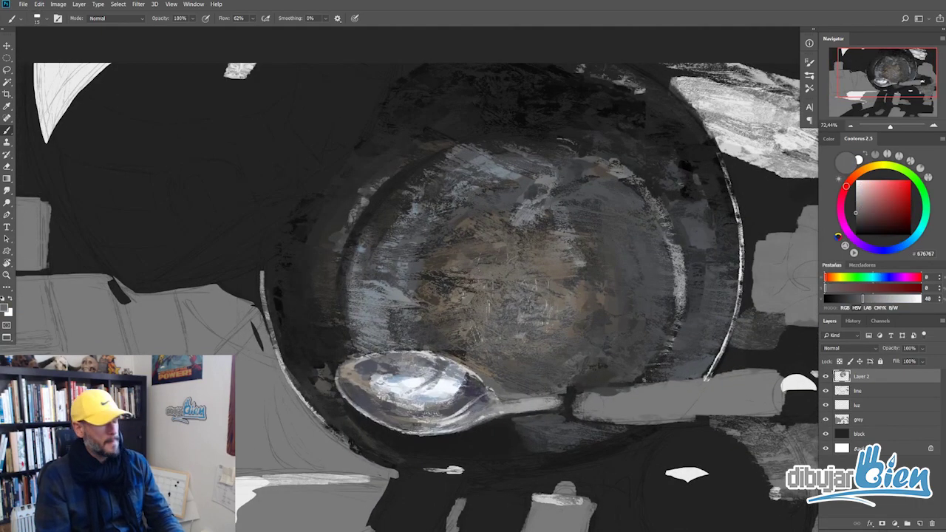
scroll(425, 395, "down", 1)
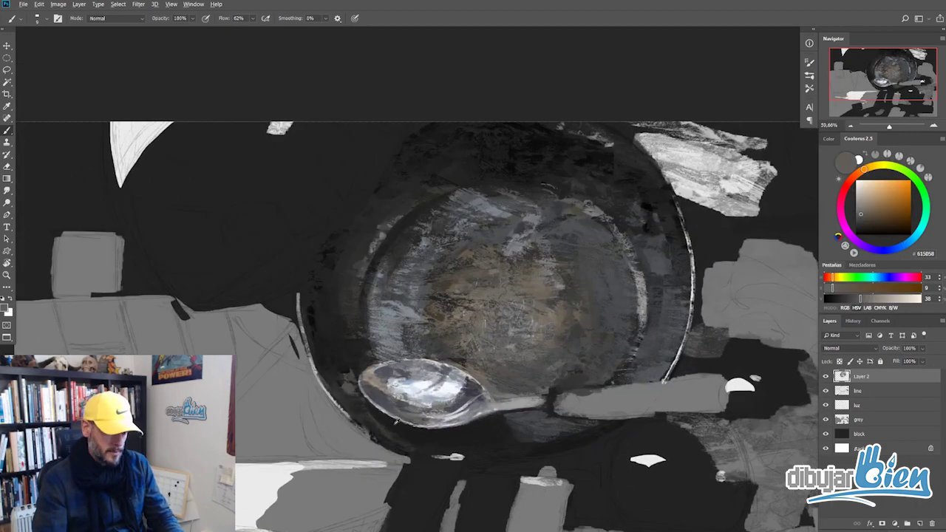
scroll(425, 395, "down", 1)
key("ctrl+j")
key("ctrl+t")
- Warp the copied spoon into a bent shape and commit the transform
right_click(427, 405)
left_click(451, 493)
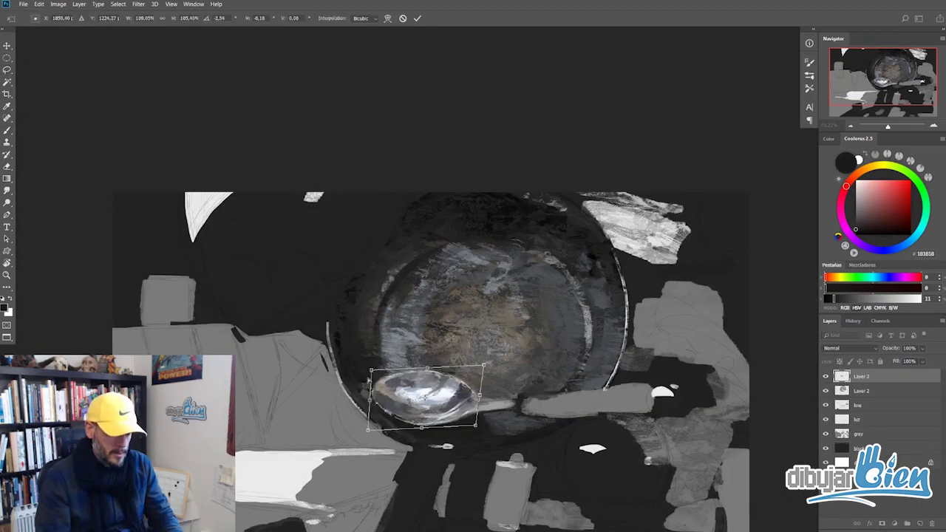
mouse_move(414, 403)
left_mouse_down()
mouse_move(425, 395)
mouse_move(421, 381)
mouse_move(371, 364)
left_mouse_up()
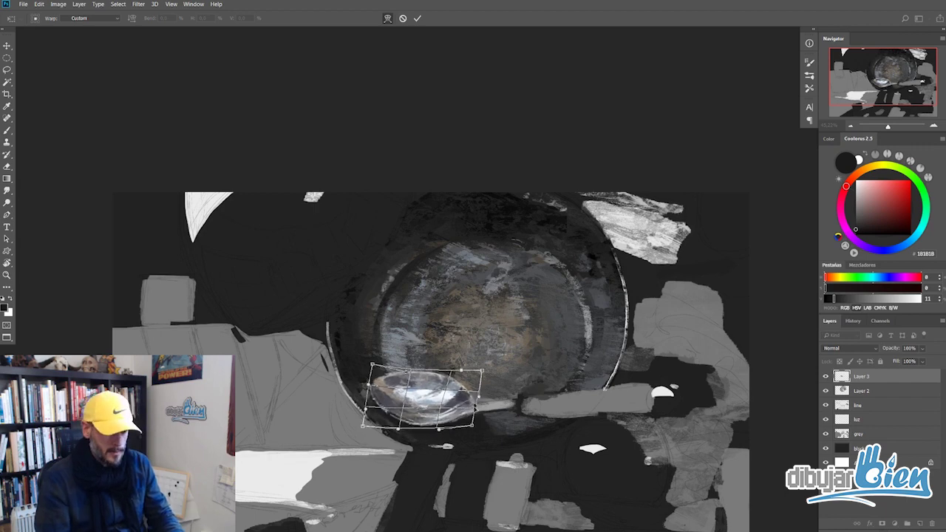
key("Return")
scroll(459, 392, "up", 2)
- Return to the Brush and pick tan, grey-blue, dark grey and spoon blue-grey colours
key("b")
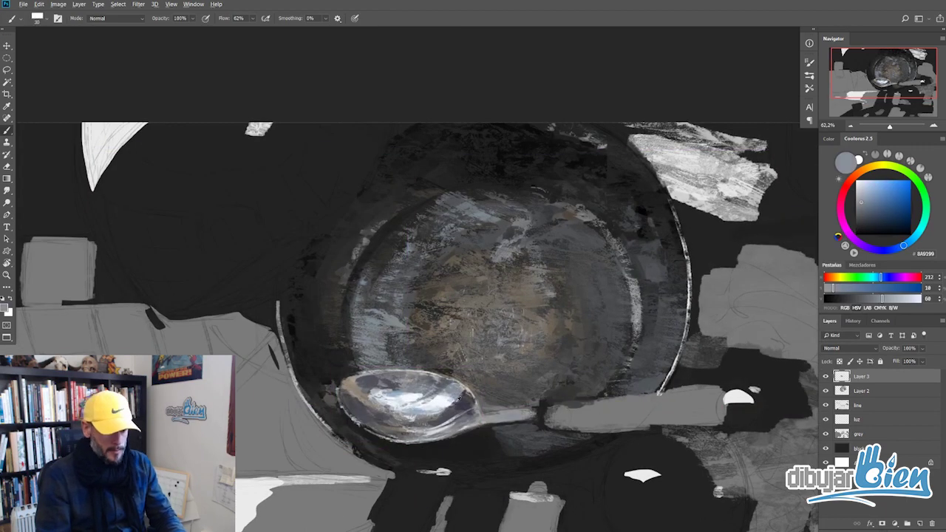
left_click(517, 303, "alt")
left_click(473, 222, "alt")
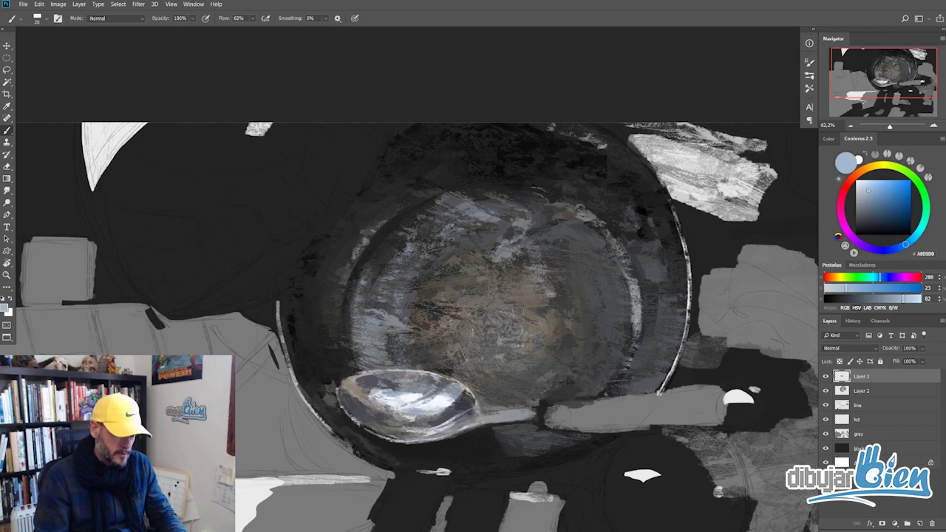
left_click(444, 170, "alt")
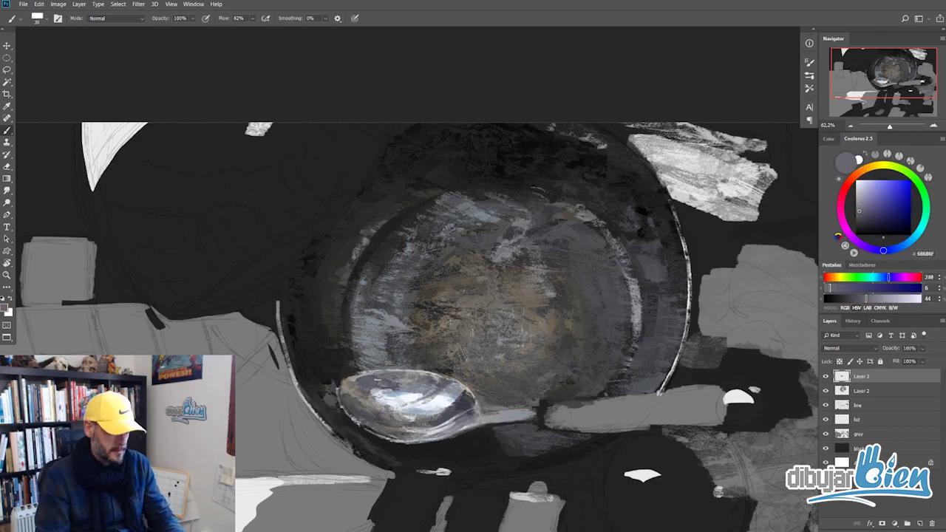
left_click(378, 390, "alt")
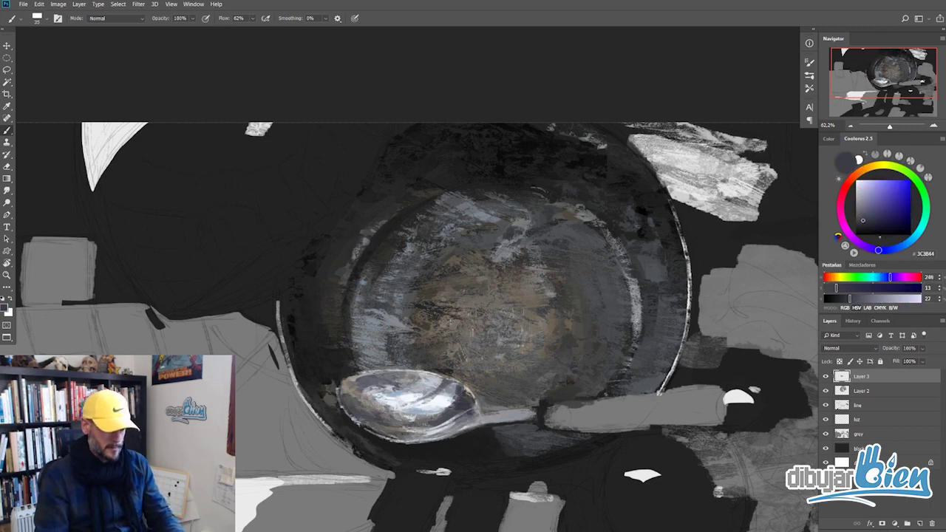
left_click(433, 386, "alt")
- Add a new empty Layer 4 in Color Burn mode and enlarge the brush
key("x")
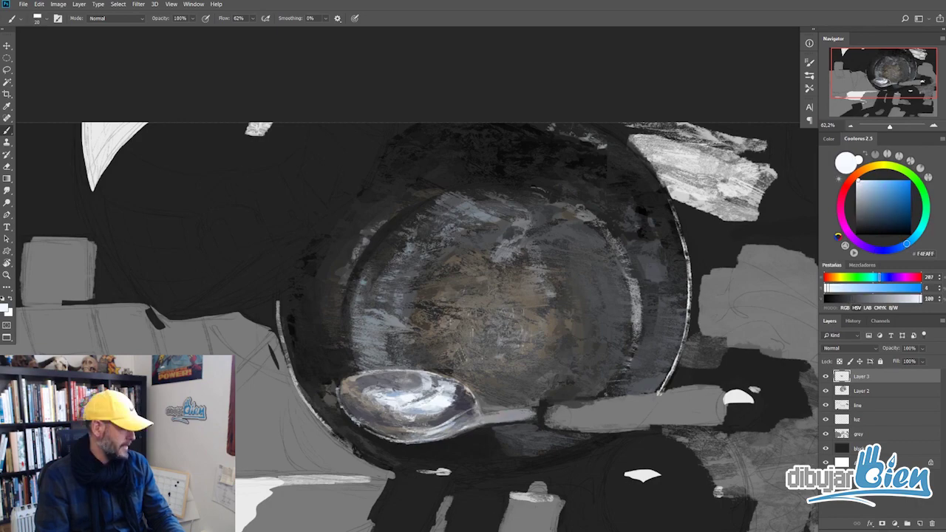
key("x")
key("x")
scroll(414, 391, "down", 2)
key("ctrl+shift+alt+n")
key("bracketright")
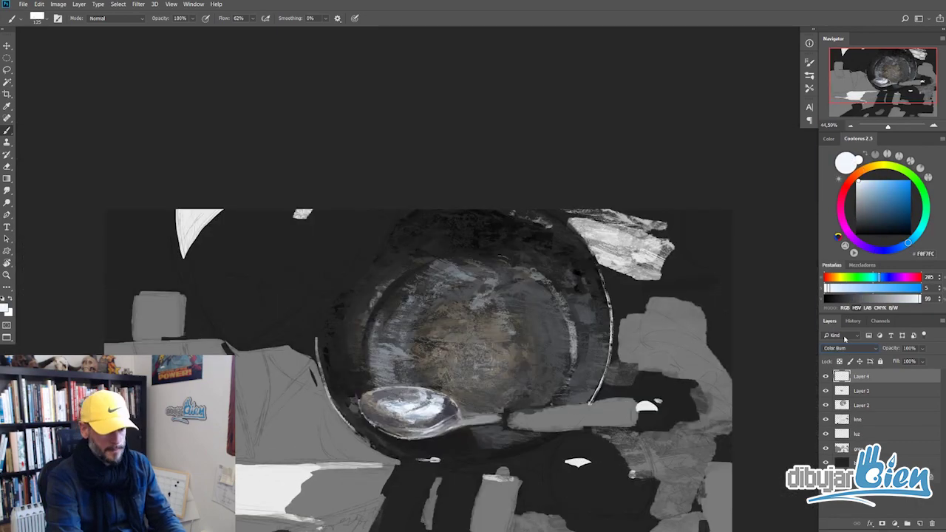
- Brighten and smudge the spoon, hide Layer 4 and make Layer 3 active
left_click_drag(384, 403, 444, 384)
key("r")
scroll(459, 385, "down", 4)
left_click(825, 376)
left_click(861, 390)
key("b")
scroll(443, 355, "up", 4)
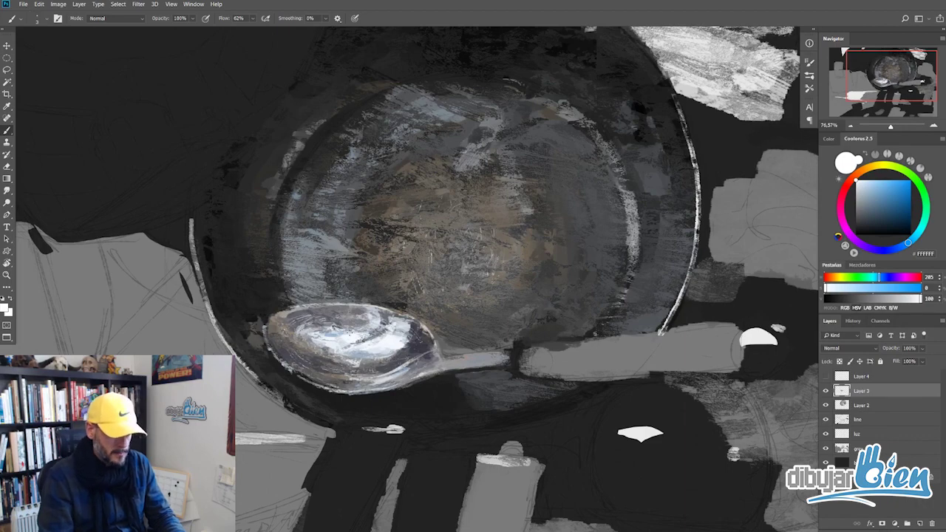
- Switch to the dark colour and paint a dark brown diagonal stroke below the pan
key("x")
scroll(452, 409, "down", 1)
key("x")
key("x")
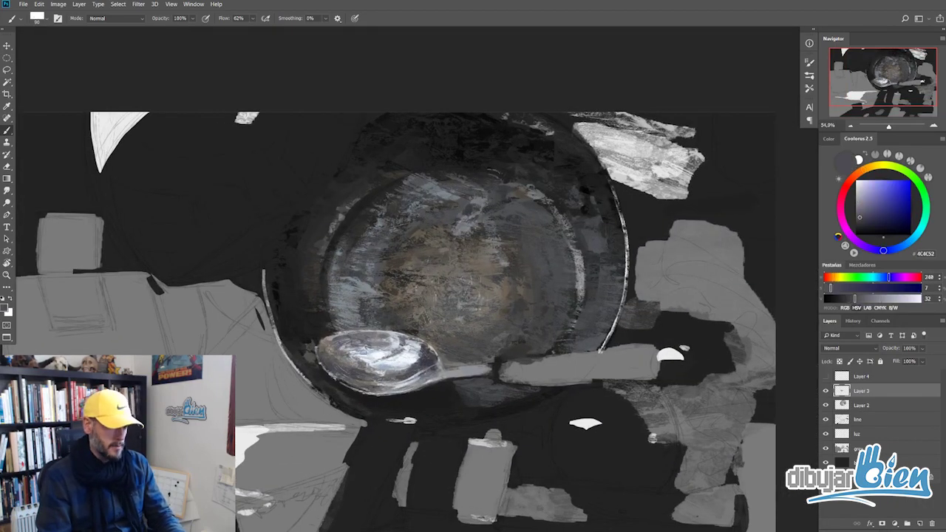
key("x")
scroll(413, 368, "down", 3)
scroll(413, 368, "up", 4)
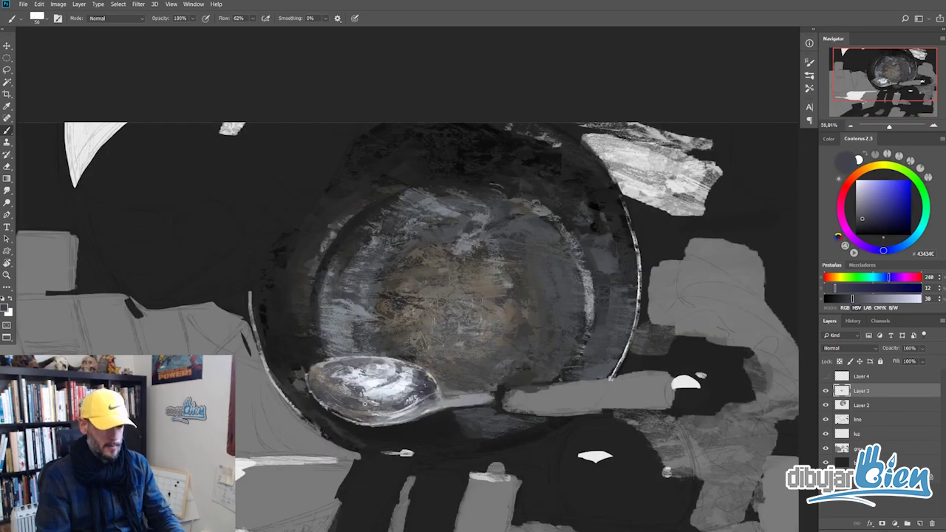
key("x")
scroll(525, 362, "down", 1)
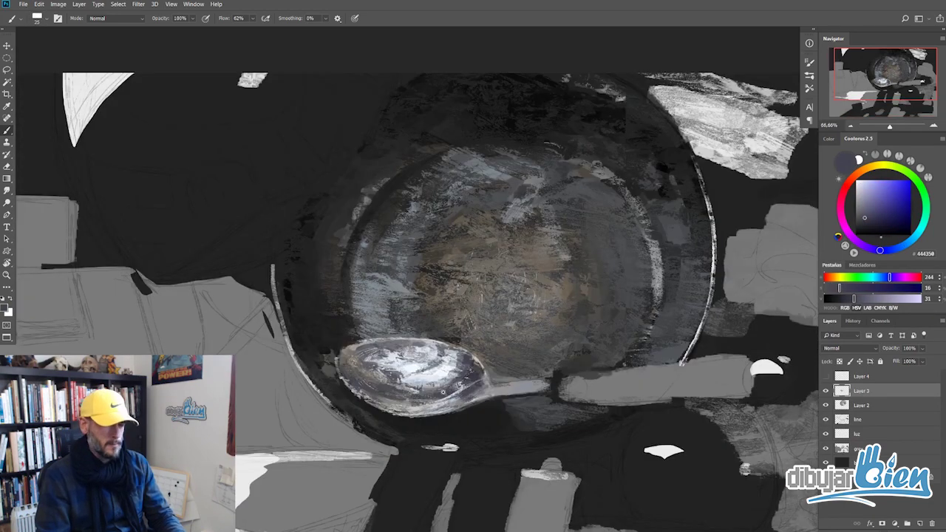
scroll(524, 362, "down", 1)
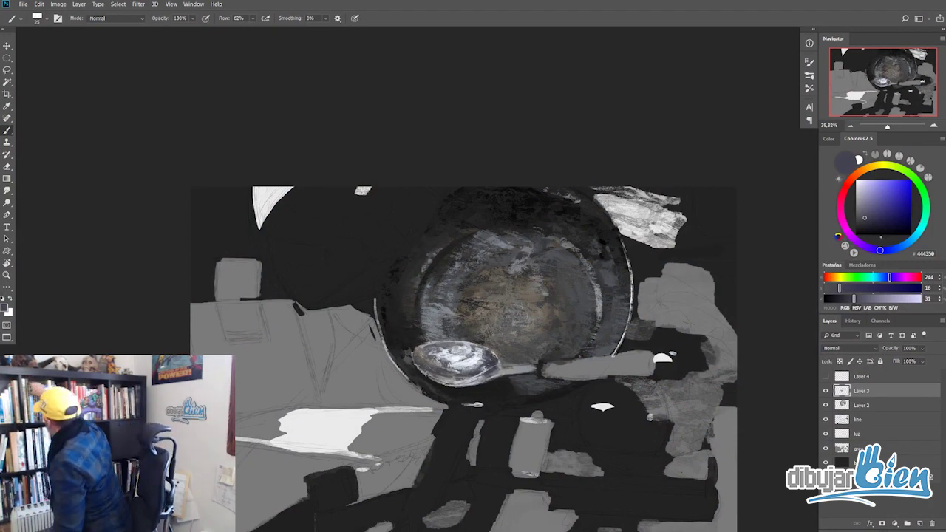
scroll(464, 325, "down", 2)
mouse_move(462, 338)
left_mouse_down()
mouse_move(441, 364)
mouse_move(444, 332)
mouse_move(417, 409)
left_mouse_up()
- Pick brownish, neutral grey and brown paint colours for further strokes
left_click(444, 347, "alt")
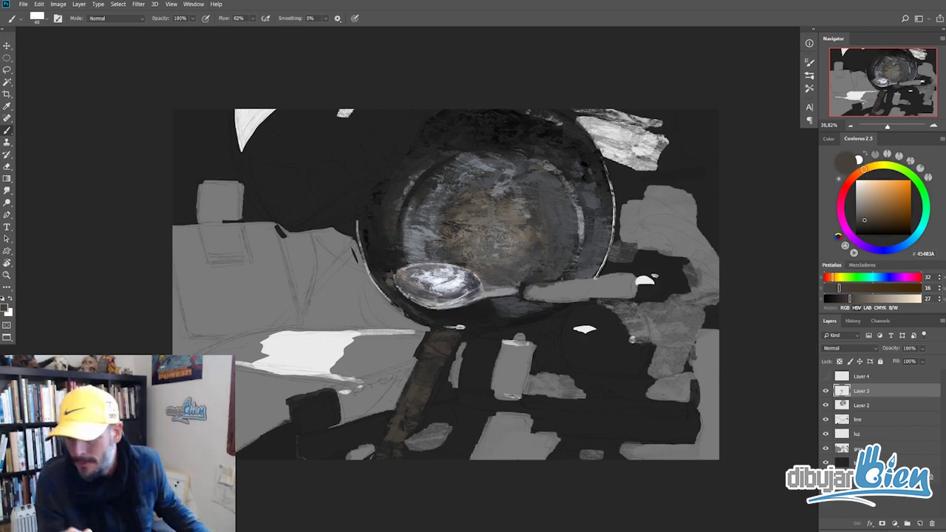
left_click(855, 219)
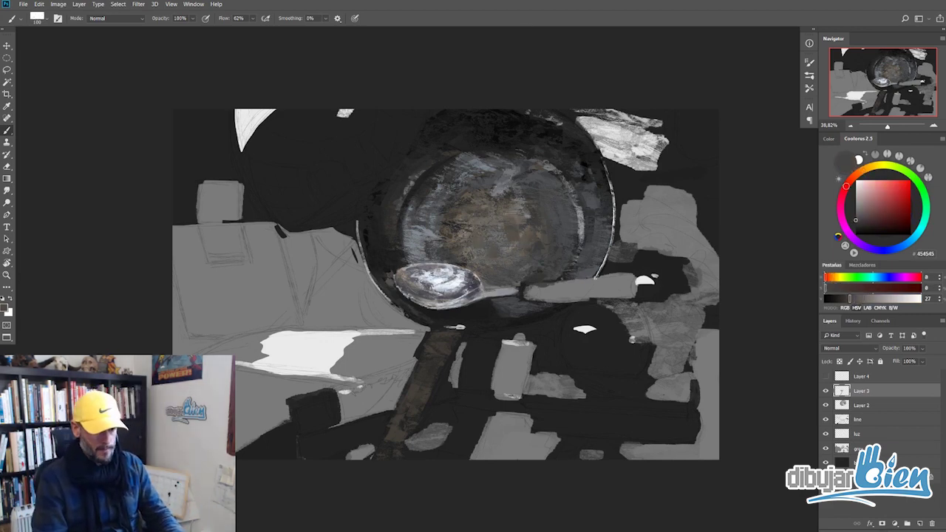
scroll(481, 280, "down", 1)
scroll(481, 280, "down", 4)
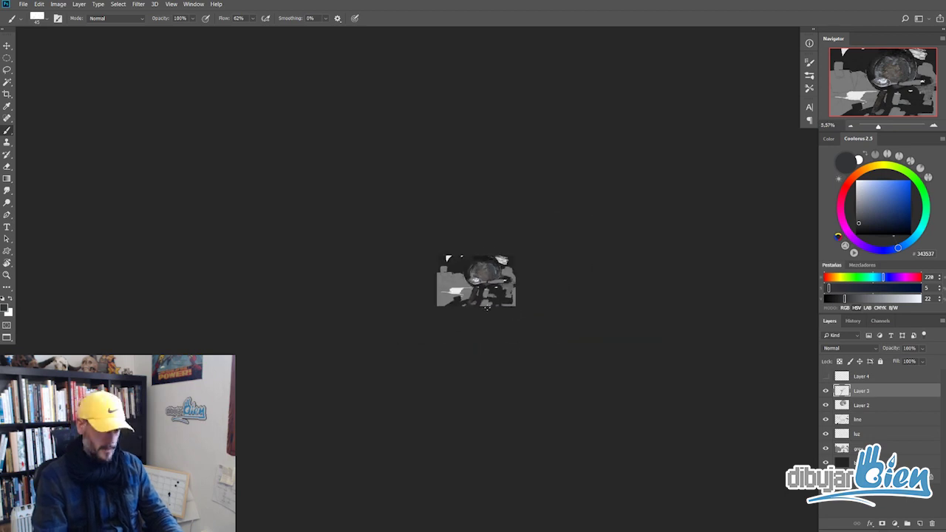
scroll(486, 308, "up", 5)
left_click(878, 210)
- Sample light tan from the handle and paint it over the grey handle
left_click(896, 171)
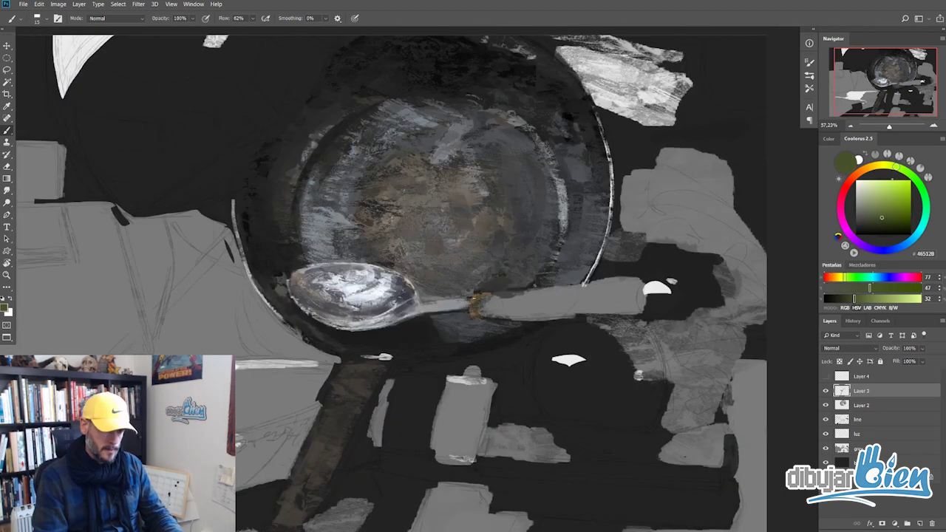
left_click(476, 300, "alt")
left_click(479, 300, "alt")
left_click(476, 300, "alt")
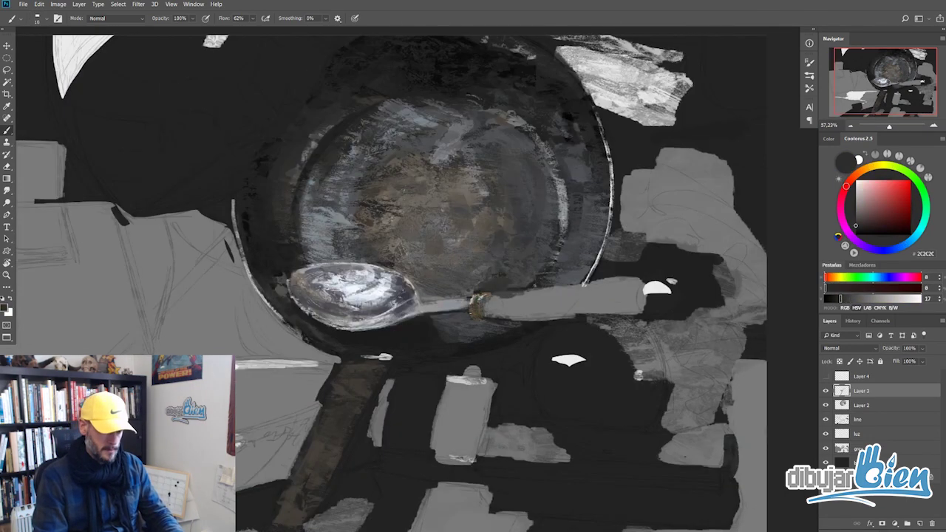
left_click(478, 300, "alt")
left_click(478, 301, "alt")
left_click(480, 301, "alt")
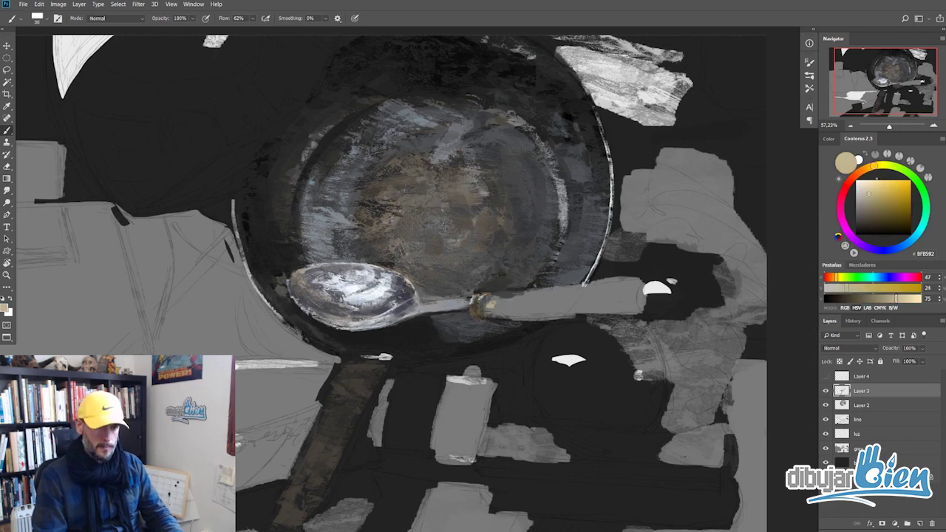
left_click_drag(491, 309, 639, 296)
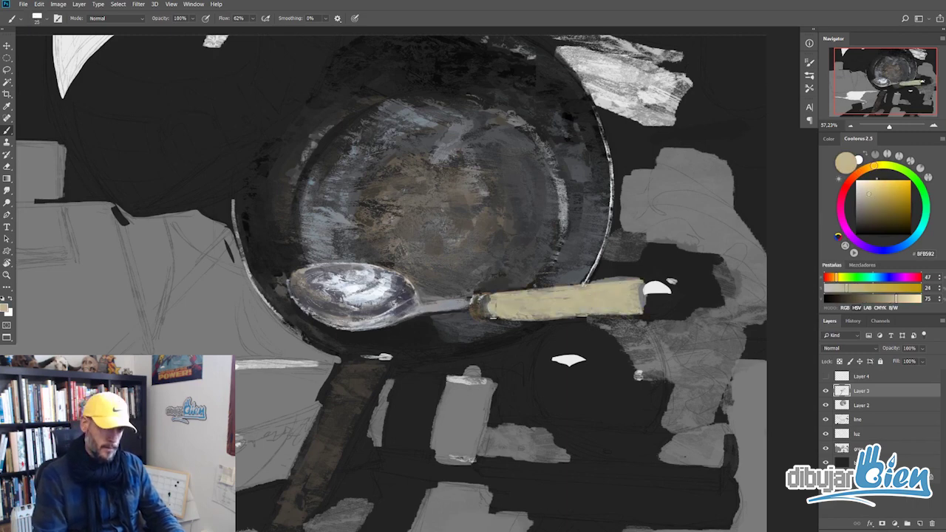
- Shade the handle's underside darker, add white touches at its right end, and pick beige-grey
left_click(492, 316, "alt")
left_click_drag(562, 309, 607, 303)
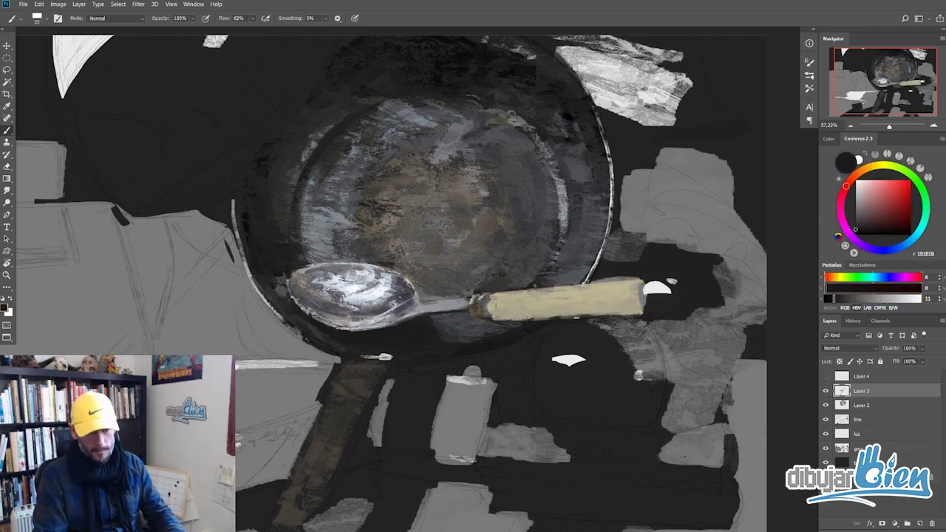
left_click(604, 275, "alt")
left_click(605, 275, "alt")
mouse_move(613, 270)
left_mouse_down()
mouse_move(687, 318)
mouse_move(739, 266)
left_mouse_up()
scroll(612, 282, "up", 2)
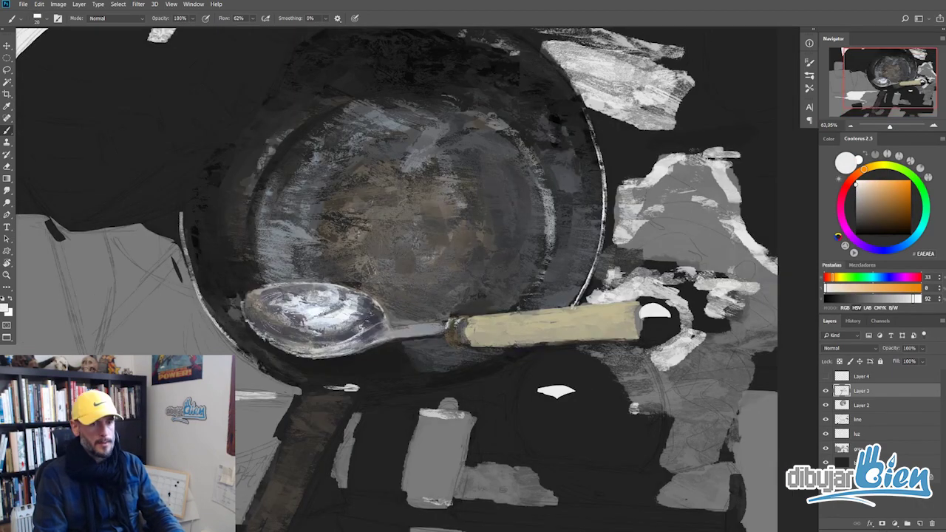
left_click_drag(879, 192, 864, 201)
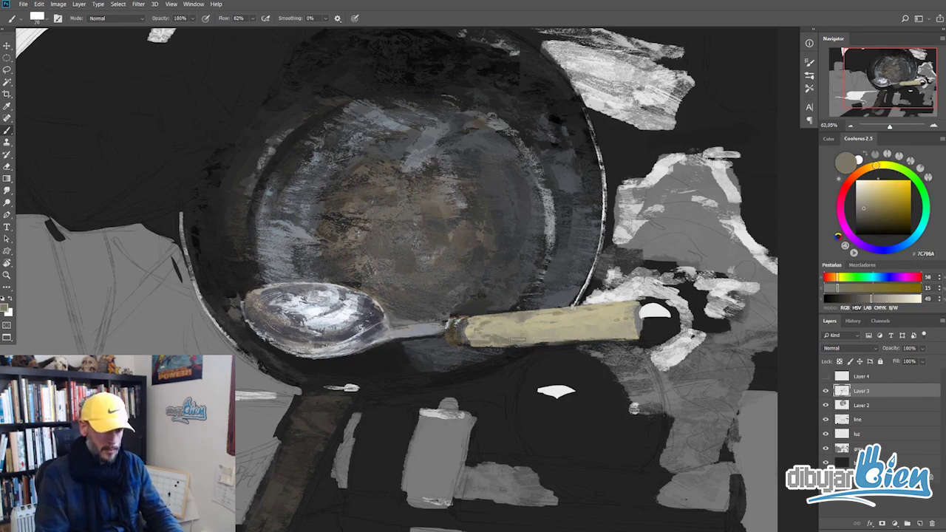
- Pick light and dark beige, olive-grey and brown tones with a smaller brush for the spoon handle
left_click_drag(864, 209, 868, 193)
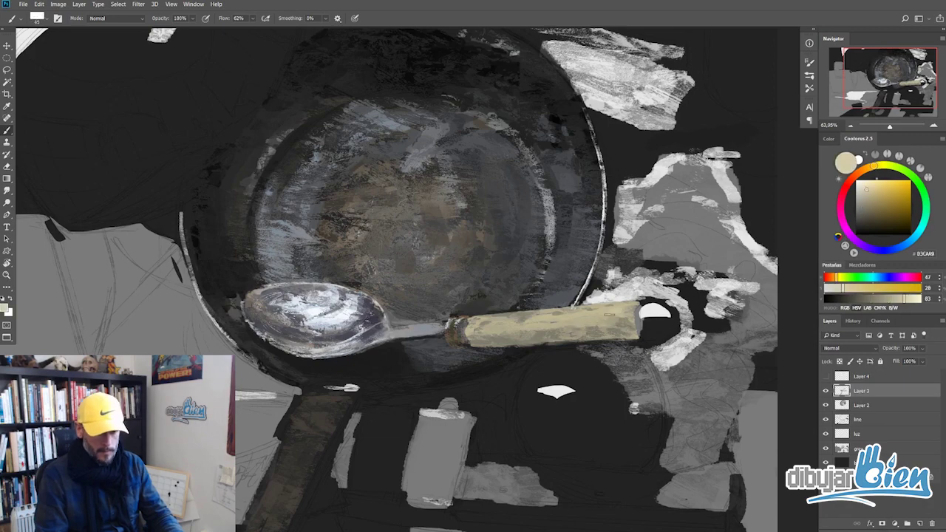
key("bracketleft")
key("bracketleft")
left_click(479, 326, "alt")
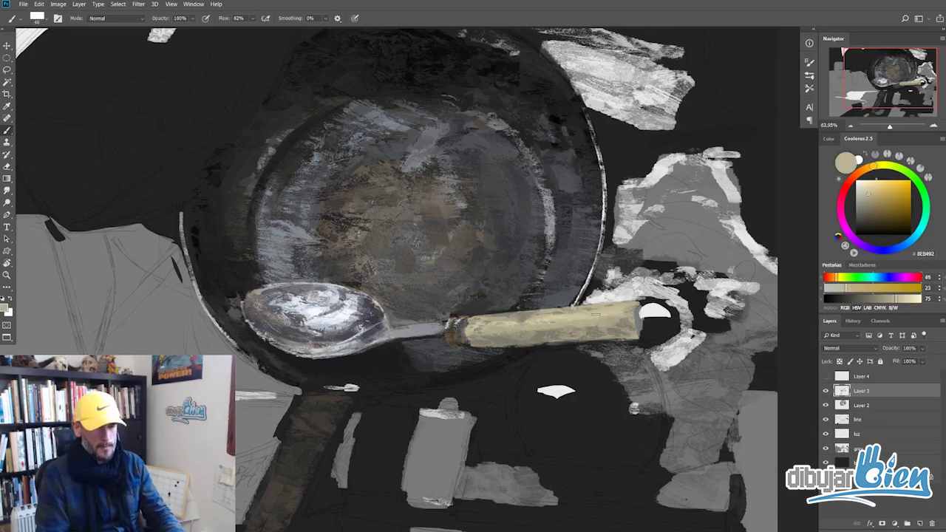
scroll(595, 314, "up", 1)
left_click(562, 325, "alt")
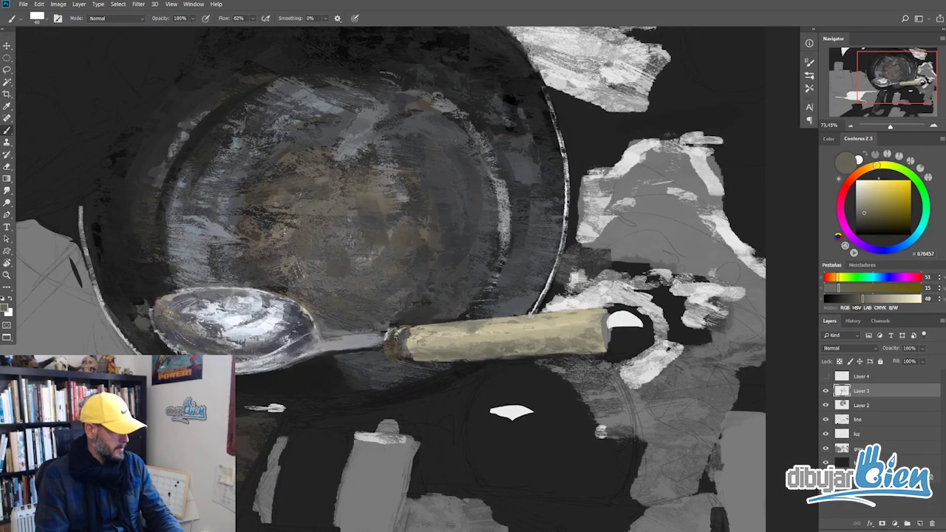
left_click(529, 326, "alt")
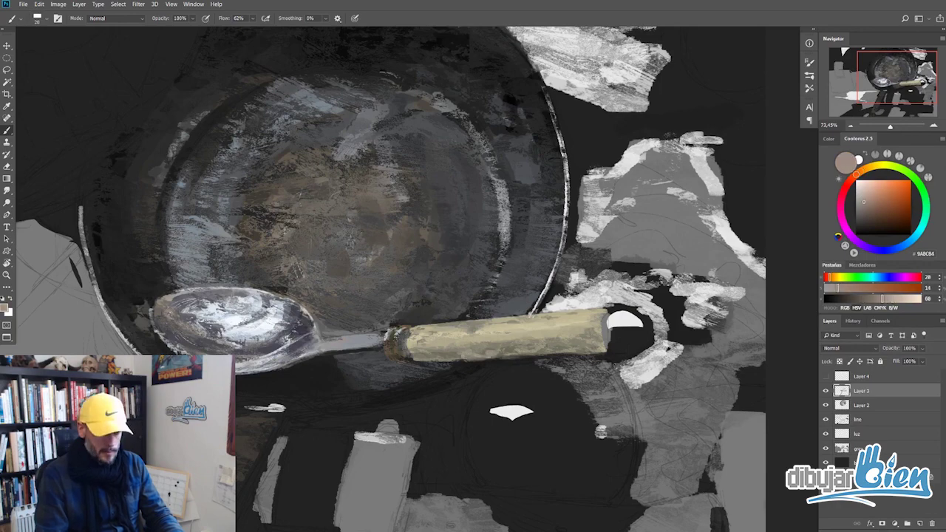
scroll(457, 410, "down", 1)
left_click(436, 354, "alt")
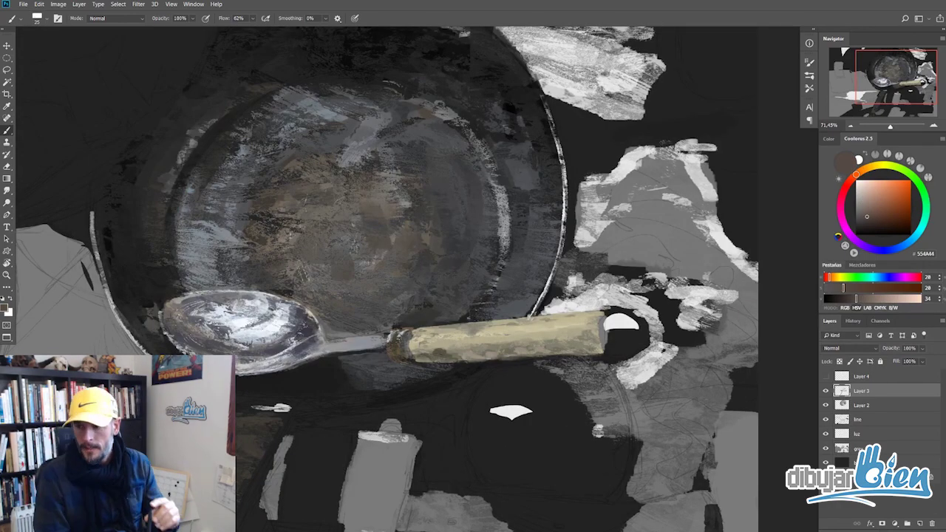
- Center the spoon and handle, then choose grey-beige, very dark grey and mid grey tones
left_click_drag(443, 295, 459, 251)
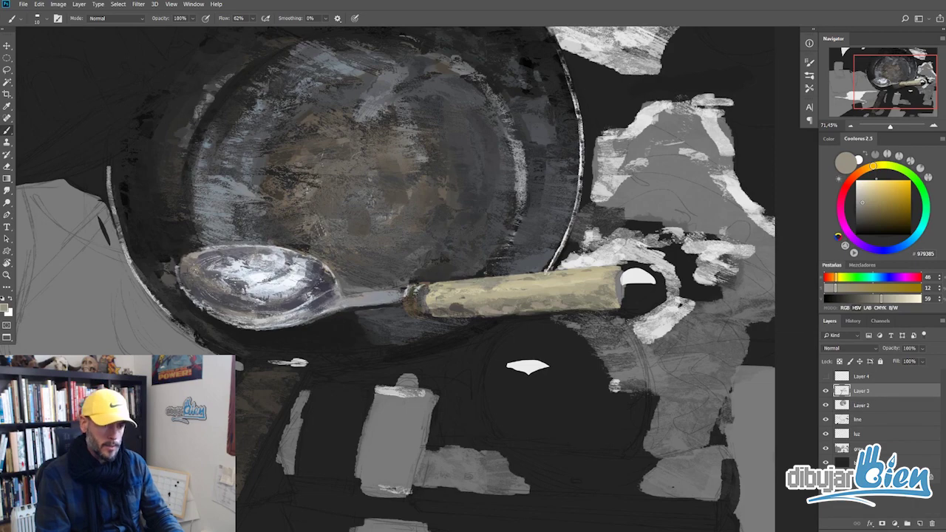
left_click(459, 252, "alt")
left_click(481, 261, "alt")
scroll(480, 261, "down", 2)
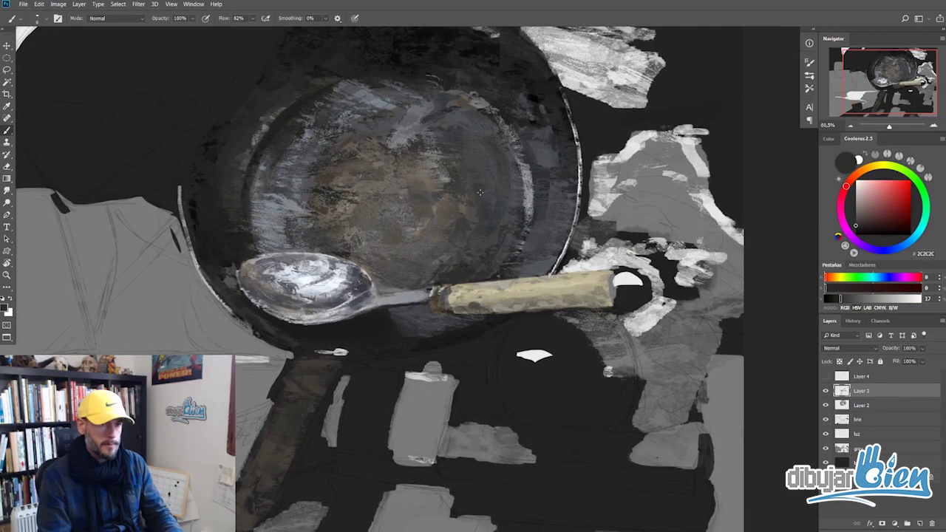
left_click(450, 121, "alt")
scroll(373, 219, "down", 2)
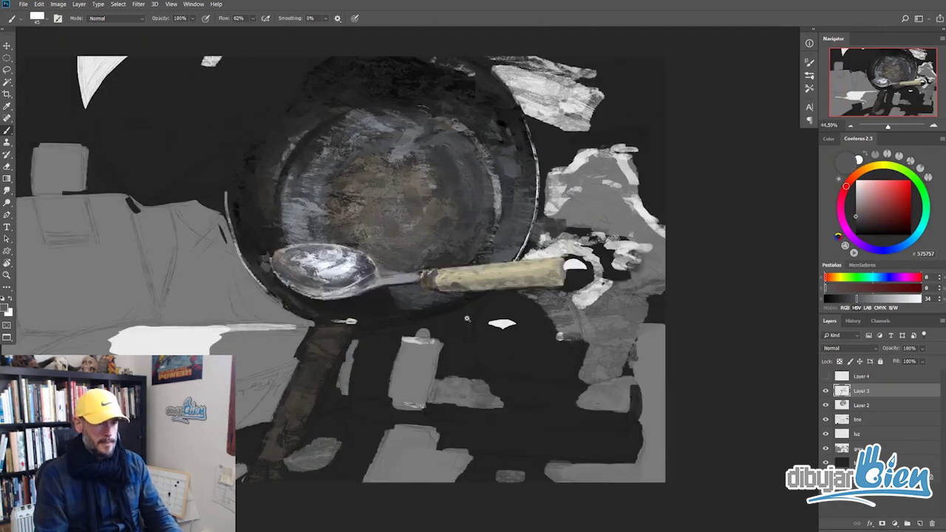
left_click(466, 319, "alt")
- Sample near-black darks from the painting and background, shifting the view slightly right
scroll(466, 319, "up", 2)
left_click(449, 287, "alt")
scroll(399, 291, "down", 1)
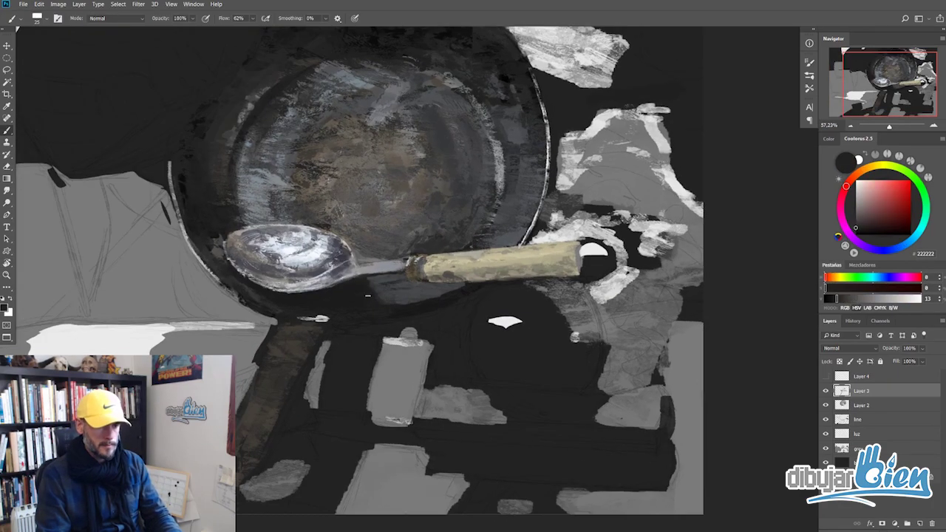
left_click(303, 188, "alt")
scroll(450, 212, "down", 1)
scroll(344, 118, "up", 1)
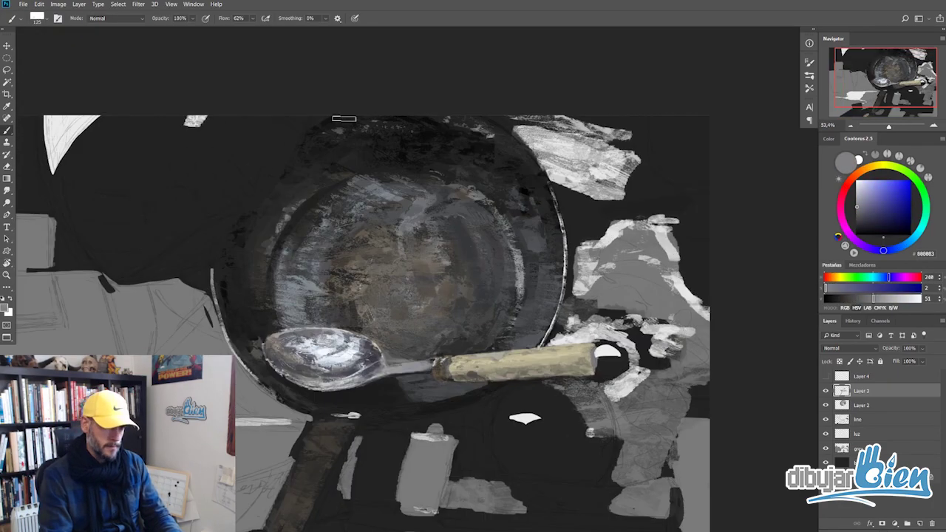
left_click(488, 148, "alt")
mouse_move(542, 198)
left_mouse_down()
mouse_move(592, 212)
mouse_move(584, 237)
left_mouse_up()
scroll(396, 230, "down", 5)
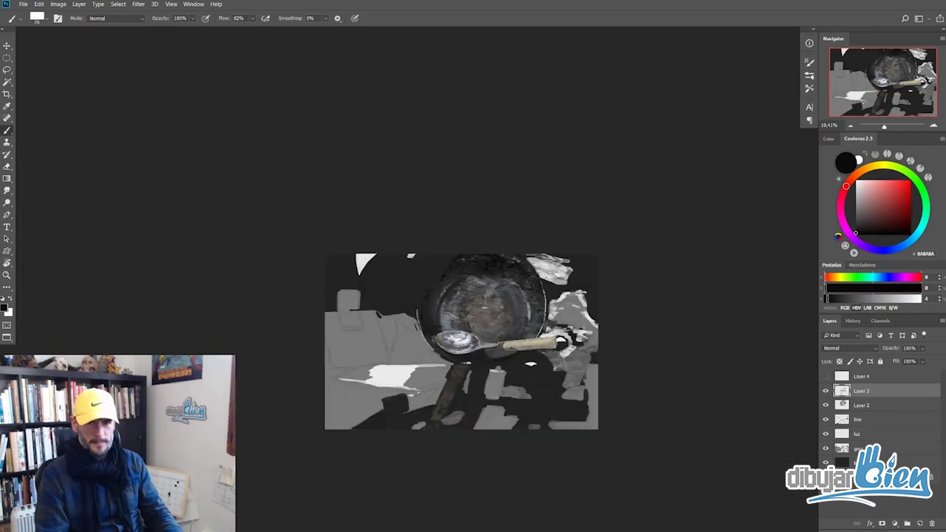
scroll(397, 230, "up", 6)
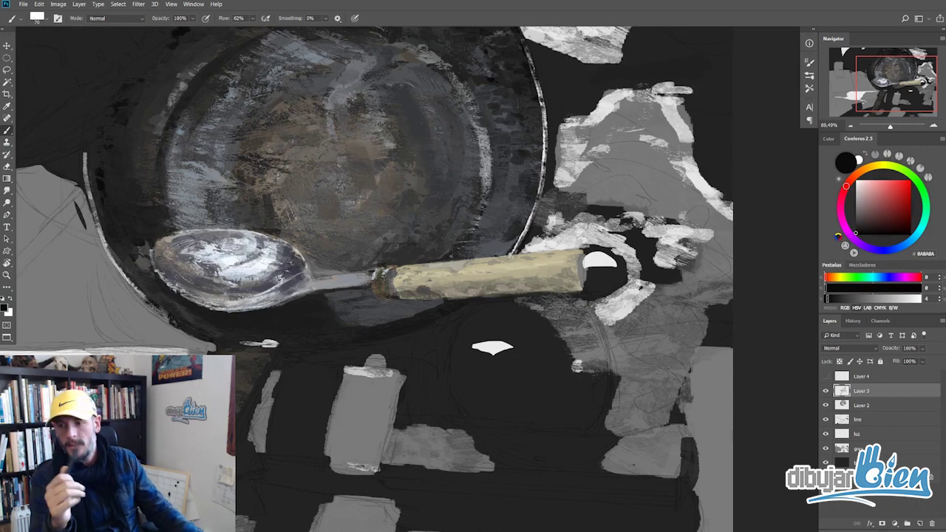
- Dab dark brown onto the handle's end, sampling browns from the handle tip
scroll(576, 281, "up", 1)
left_click(572, 286)
left_click(898, 247)
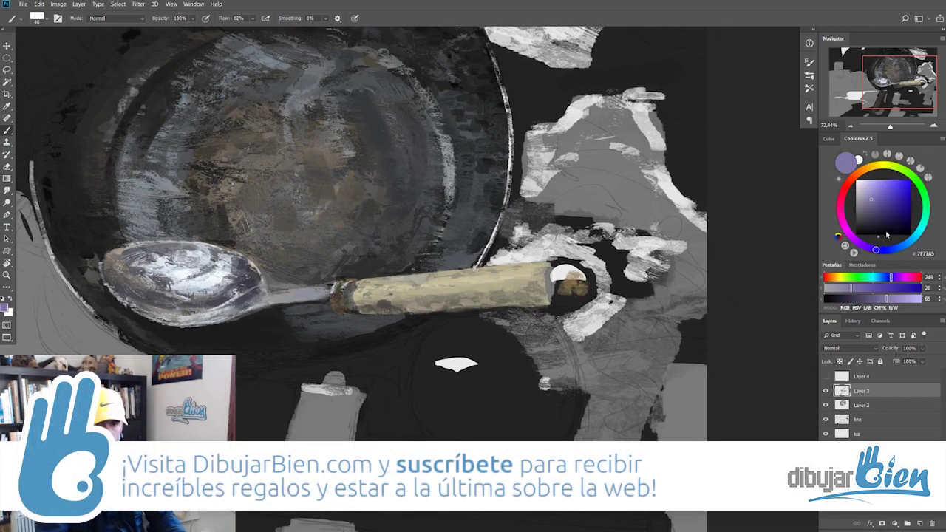
left_click(883, 191)
left_click(577, 292, "alt")
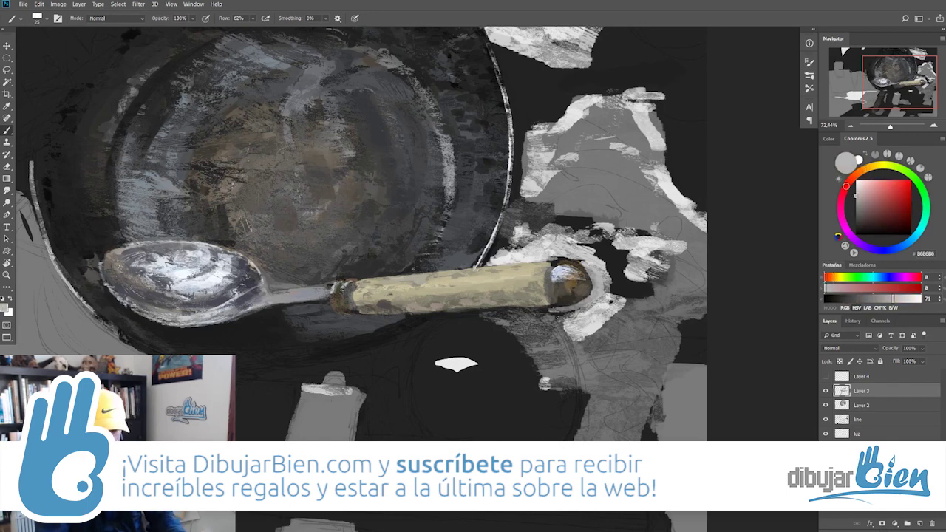
left_click(582, 286, "alt")
left_click(582, 286, "alt")
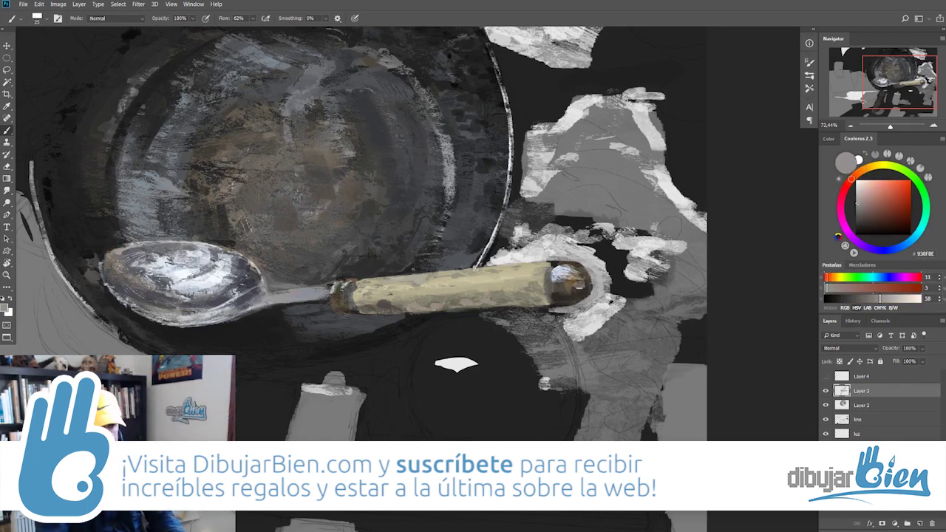
left_click(583, 286, "alt")
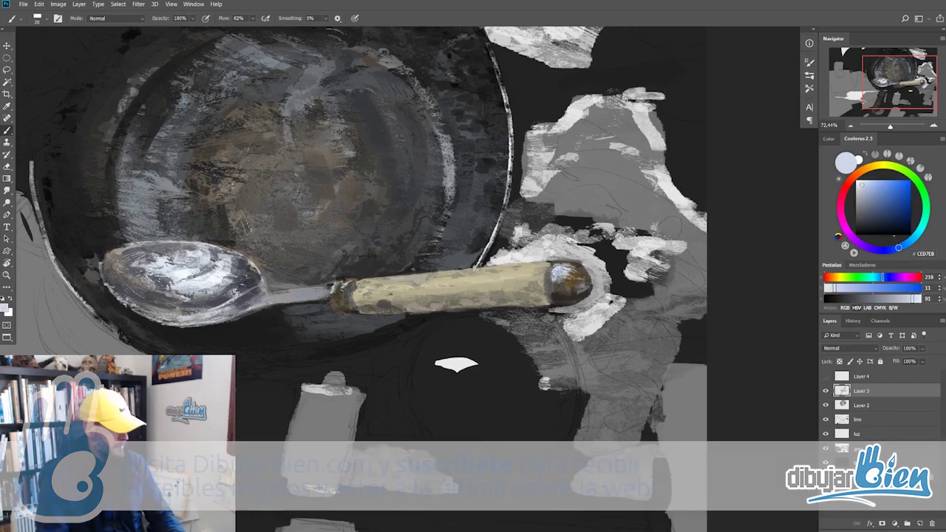
- Model the rounded handle cap with dark greys, brown, violet-grey and pale blue highlights
scroll(582, 285, "down", 1)
left_click(580, 285, "alt")
left_click(580, 284, "alt")
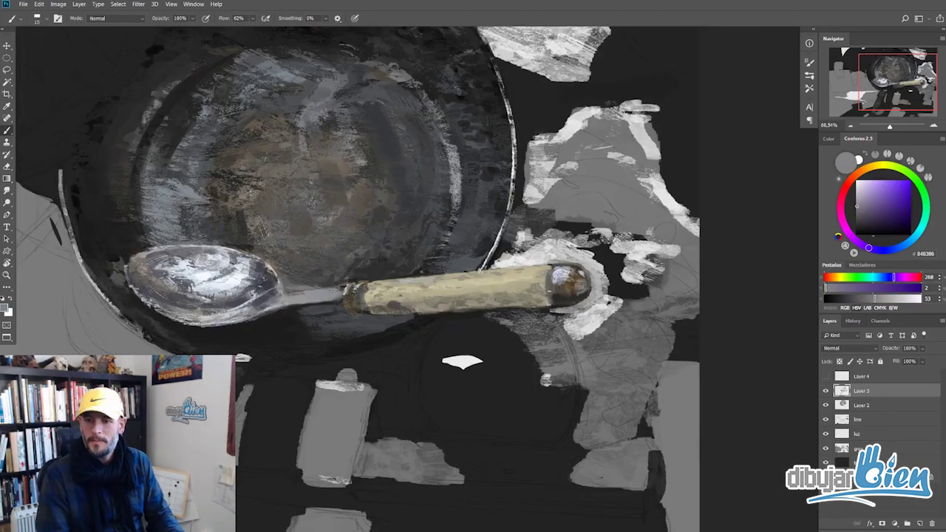
left_click(580, 284, "alt")
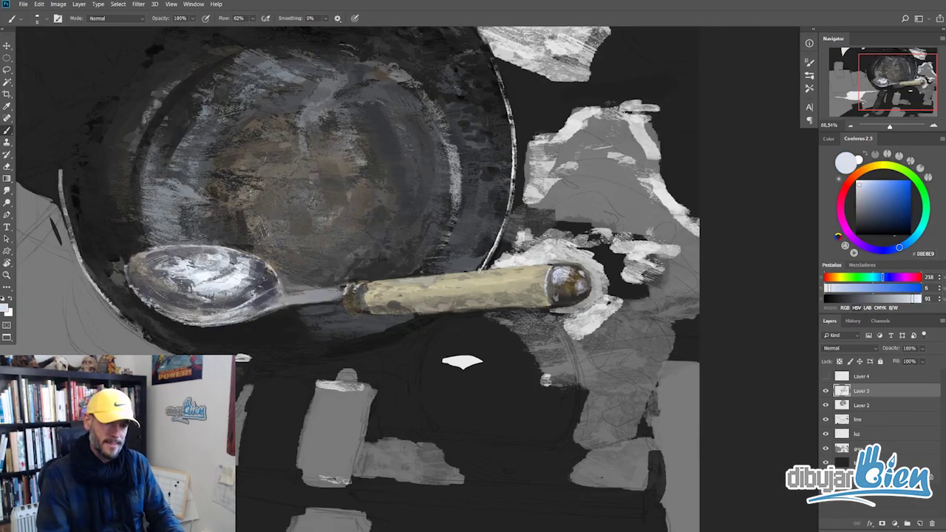
left_click(552, 274, "alt")
left_click(569, 290, "alt")
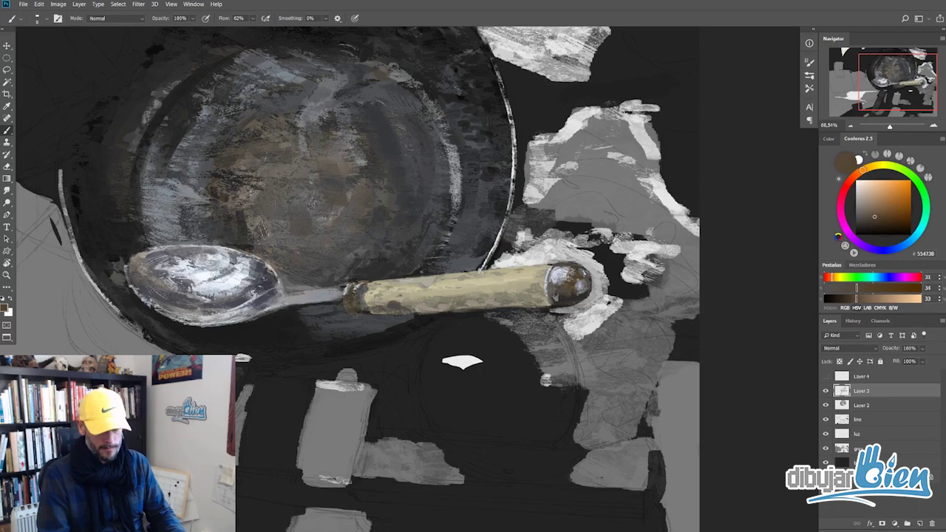
left_click(558, 288, "alt")
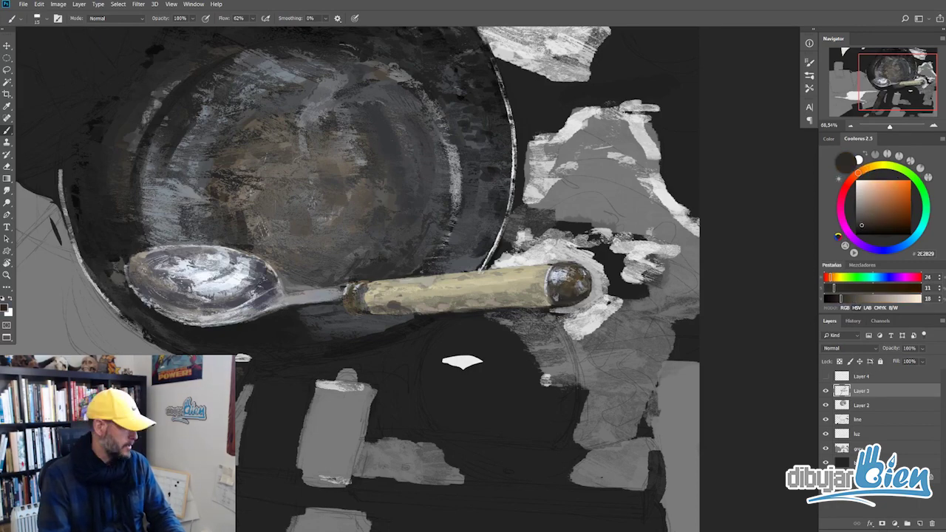
left_click(564, 305, "alt")
scroll(563, 306, "up", 1)
left_click(548, 276, "alt")
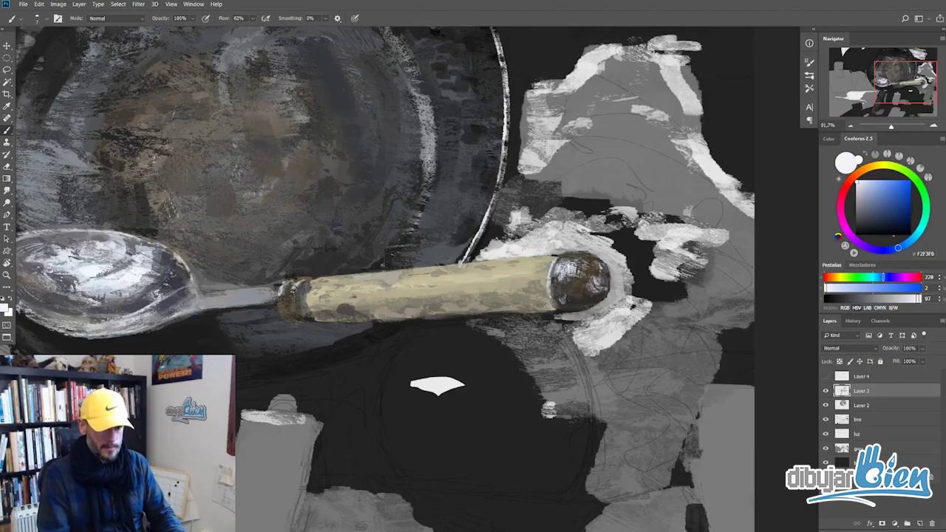
- Add near-white highlights to the spoon bowl, then sample olive-grey and copper-brown
left_click(578, 272, "alt")
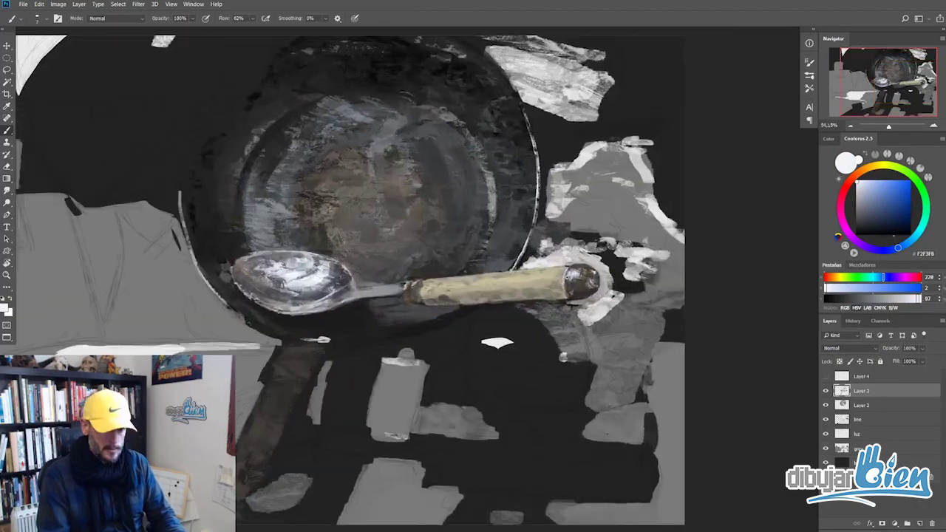
scroll(589, 270, "down", 1)
left_click(562, 310, "alt")
scroll(561, 310, "down", 1)
scroll(561, 311, "down", 3)
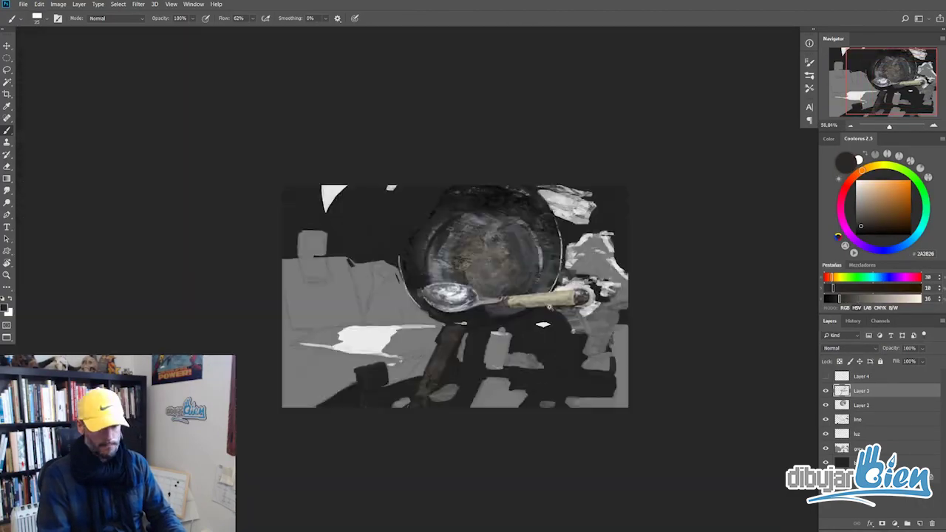
scroll(561, 311, "up", 3)
scroll(568, 316, "down", 5)
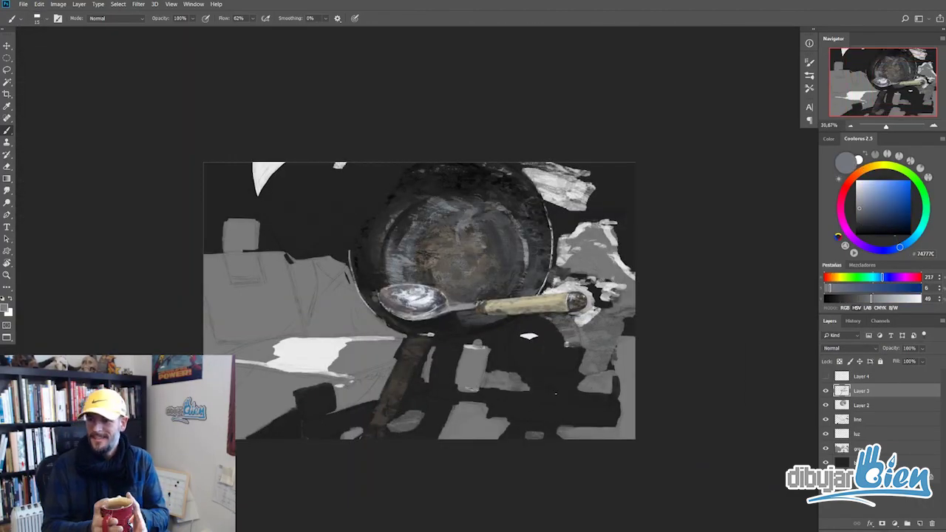
scroll(399, 314, "up", 10)
left_click(473, 200, "alt")
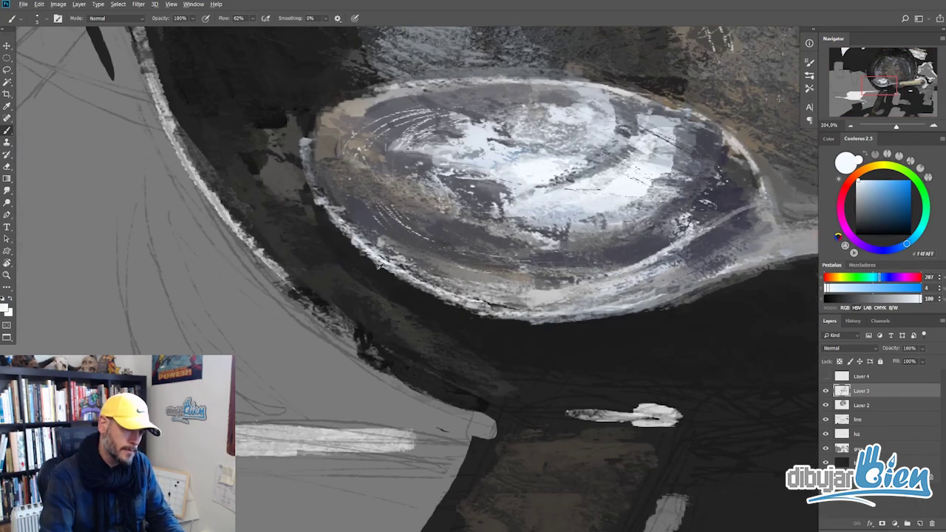
left_click(517, 333, "alt")
scroll(634, 412, "down", 8)
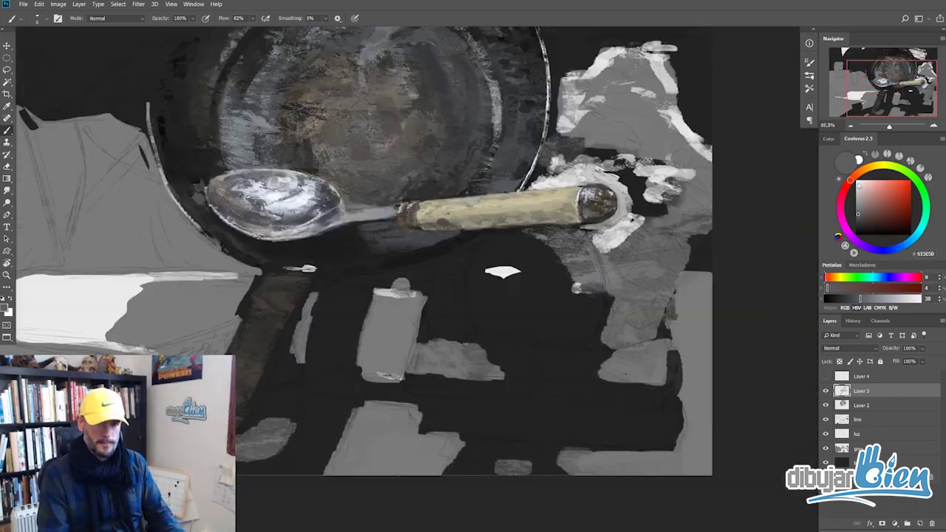
scroll(634, 412, "up", 3)
left_click(509, 270, "alt")
- Lasso the round object below the handle and fill it with orange-brown and beige strokes
key("l")
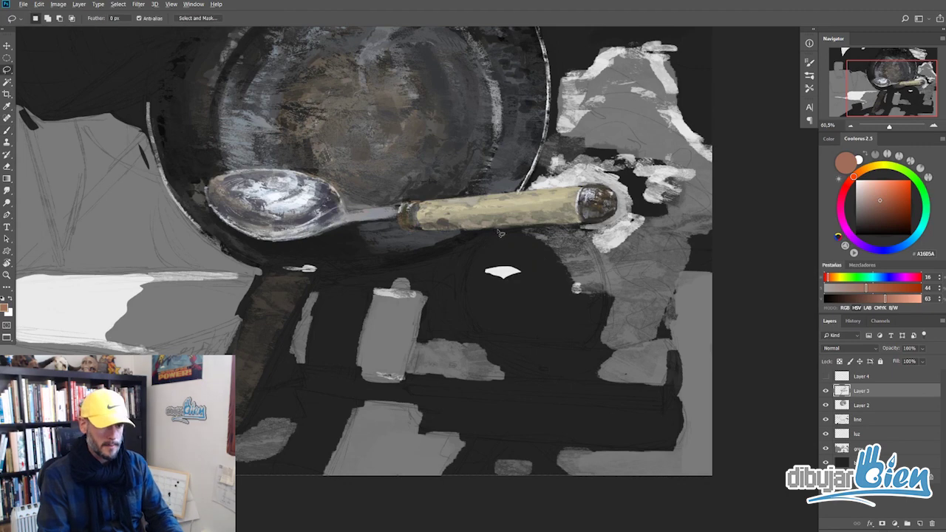
mouse_move(499, 227)
left_mouse_down()
mouse_move(488, 338)
mouse_move(480, 235)
mouse_move(547, 325)
left_mouse_up()
key("b")
left_click(890, 210)
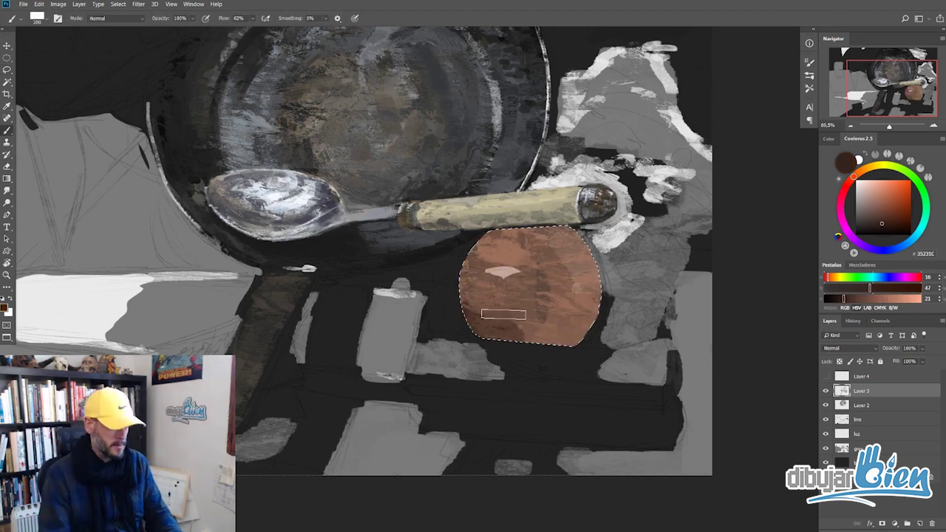
left_click_drag(480, 296, 525, 325)
mouse_move(510, 244)
left_mouse_down()
mouse_move(543, 248)
mouse_move(524, 278)
mouse_move(583, 295)
left_mouse_up()
- Shade the round shape with dark and warm mid browns, resizing the brush as needed
left_click(890, 200)
left_click(876, 206)
left_click(544, 281)
key("bracketright")
key("bracketright")
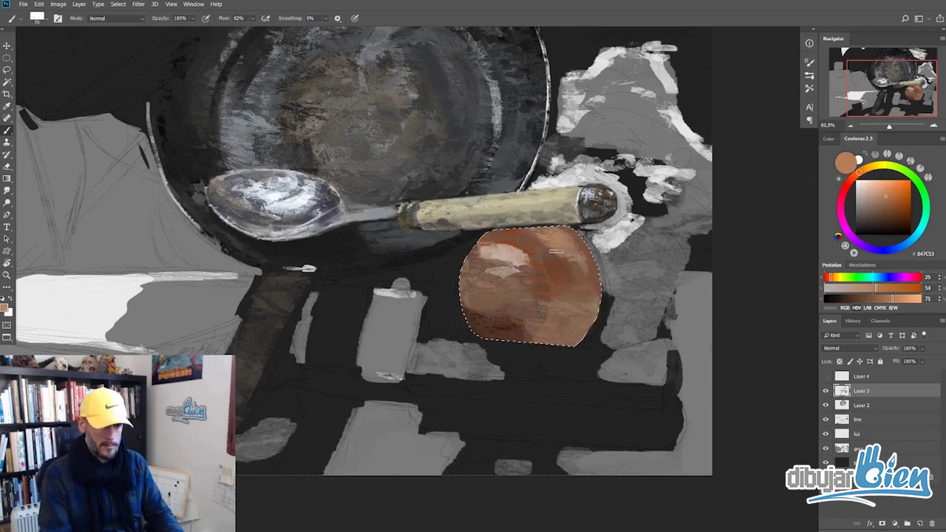
left_click_drag(481, 295, 505, 333)
left_click(505, 332, "alt")
mouse_move(554, 310)
left_mouse_down()
mouse_move(569, 296)
mouse_move(480, 303)
left_mouse_up()
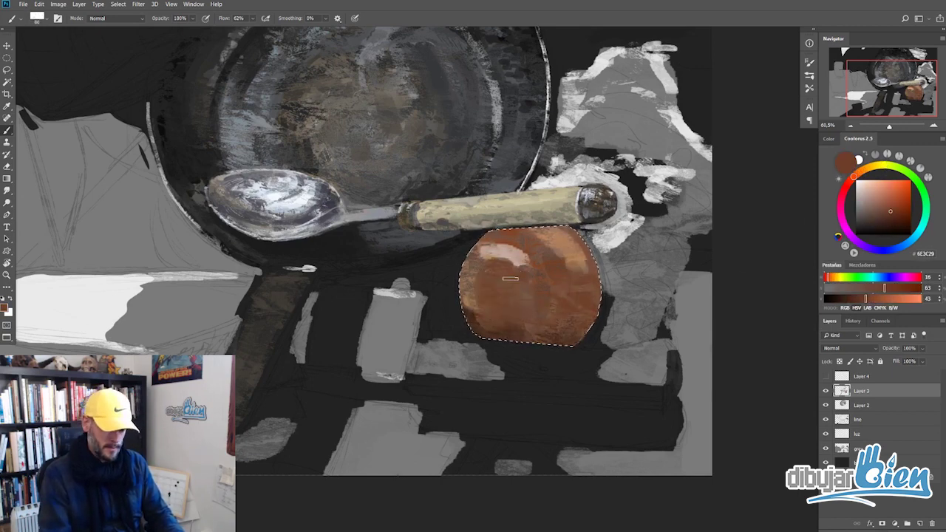
key("bracketleft")
key("bracketleft")
key("bracketleft")
left_click(510, 266, "alt")
left_click_drag(510, 251, 536, 270)
- Add pinkish-beige and light bluish highlights to the ball with a smaller brush
key("bracketleft")
left_click(491, 255, "alt")
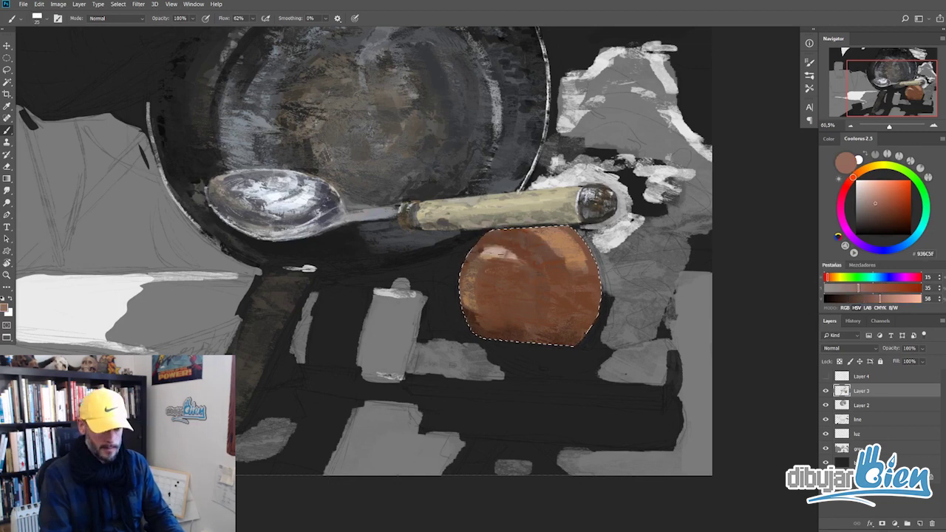
left_click(488, 286, "alt")
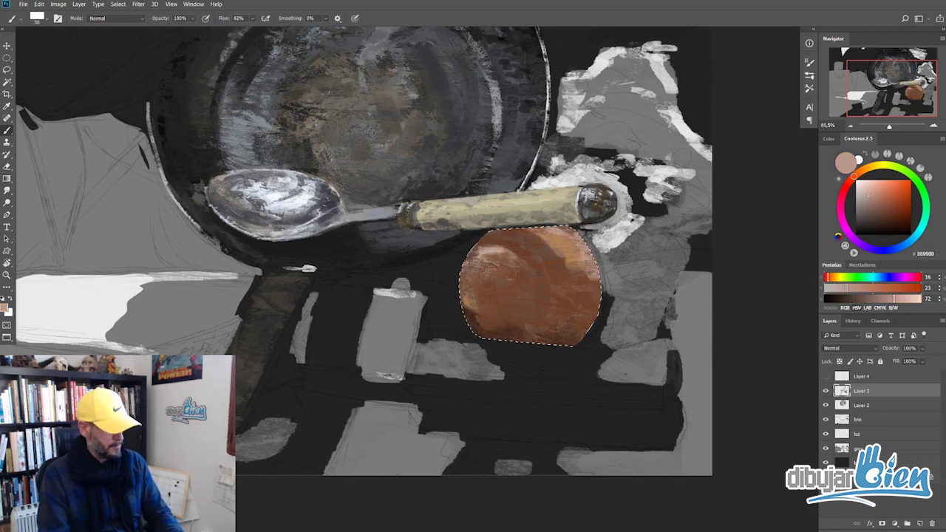
left_click(551, 302)
left_click(580, 332, "alt")
key("bracketleft")
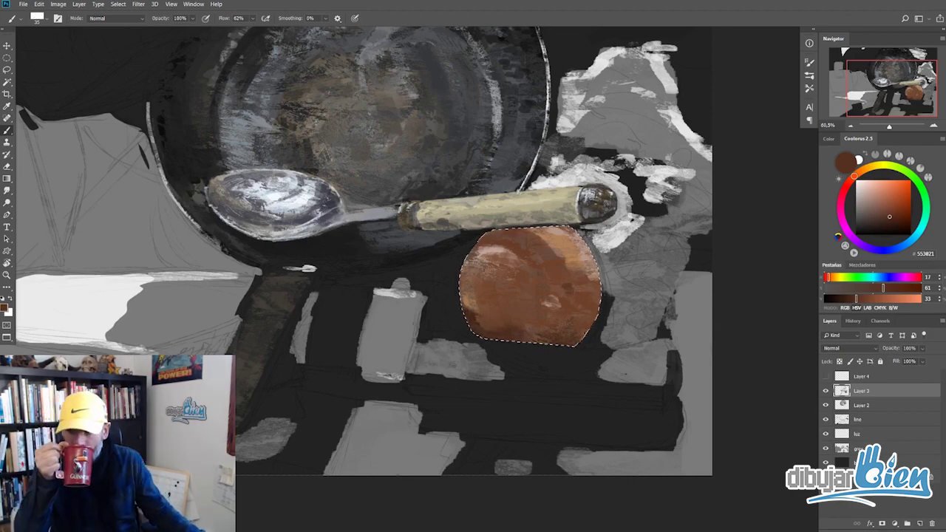
left_click(568, 253, "alt")
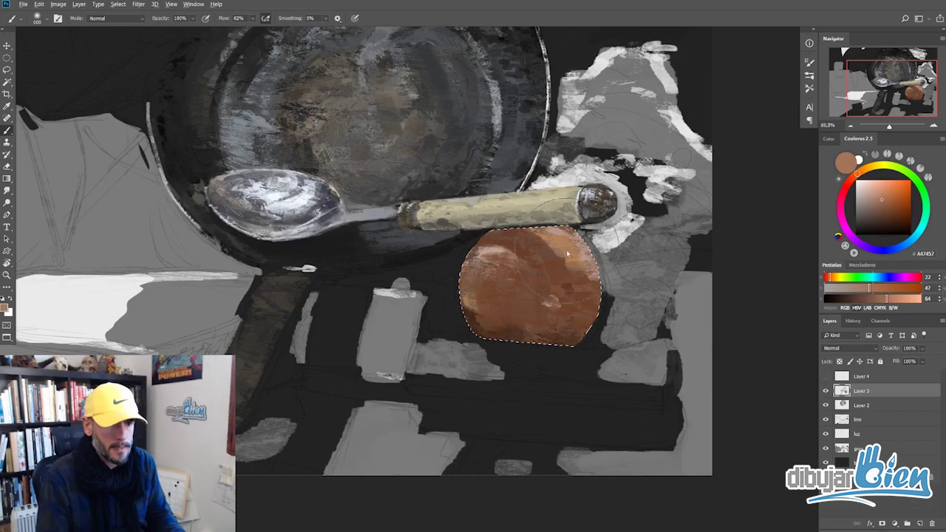
right_click(494, 240)
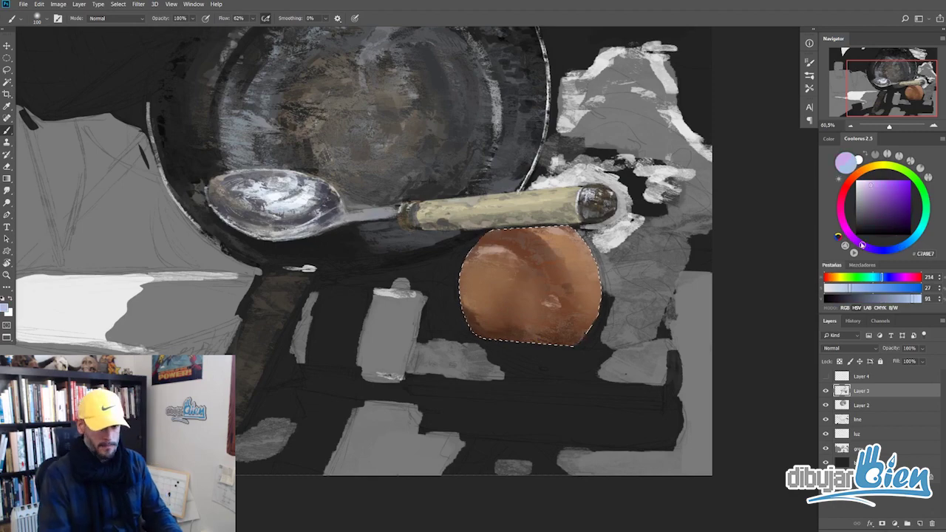
left_click(546, 222, "alt")
- Brush light yellow and muted pink strokes onto the sphere's upper left
scroll(546, 222, "down", 2)
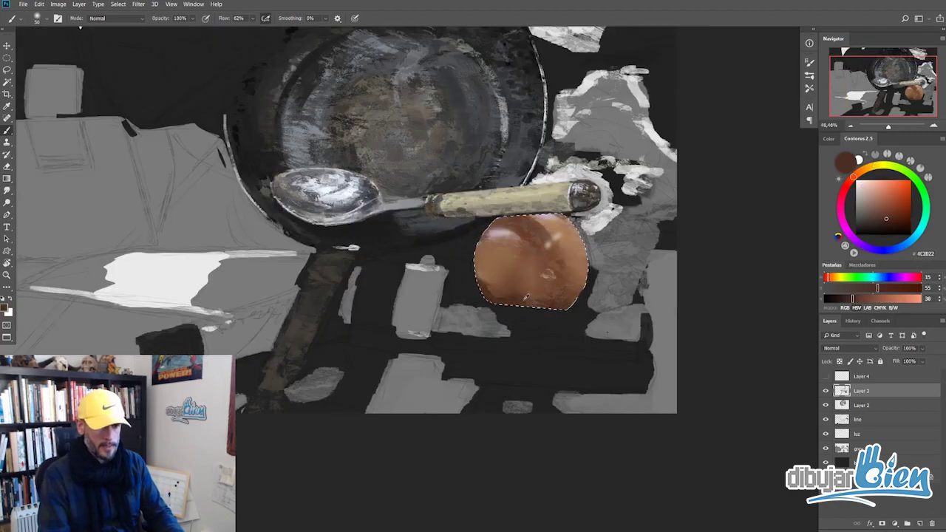
left_click(438, 250, "alt")
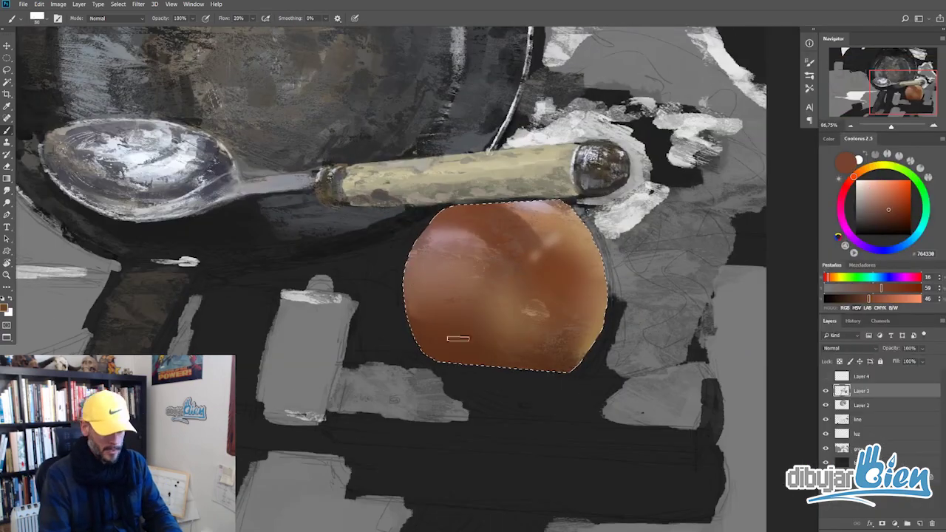
left_click(472, 242, "alt")
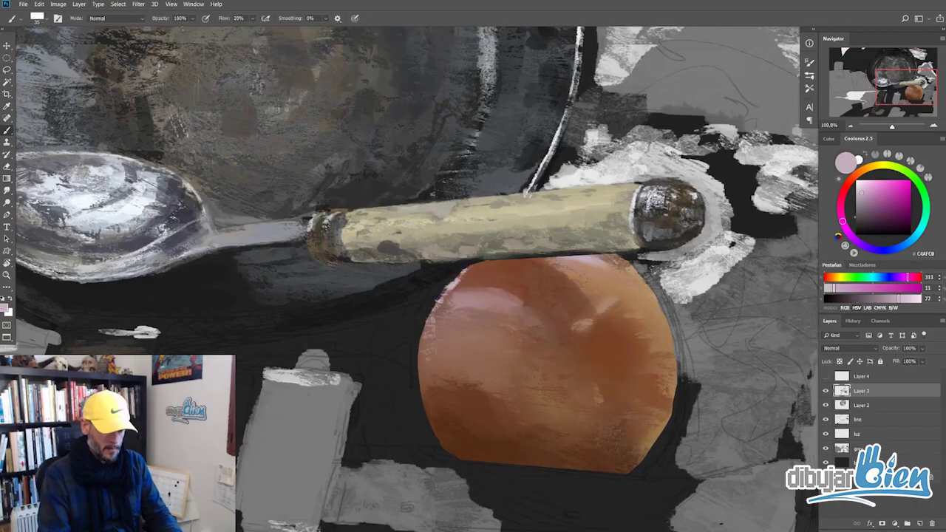
left_click(442, 336, "alt")
left_click_drag(442, 369, 458, 334)
scroll(500, 301, "down", 3)
left_click(539, 384, "alt")
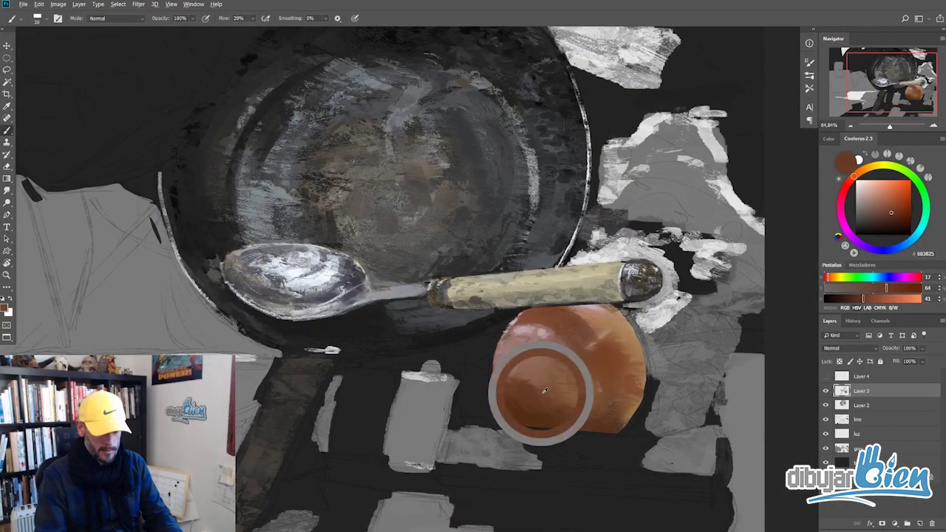
- Sample several browns and a brighter orange-brown from the sphere, lowering opacity to 20%
left_click(604, 369, "alt")
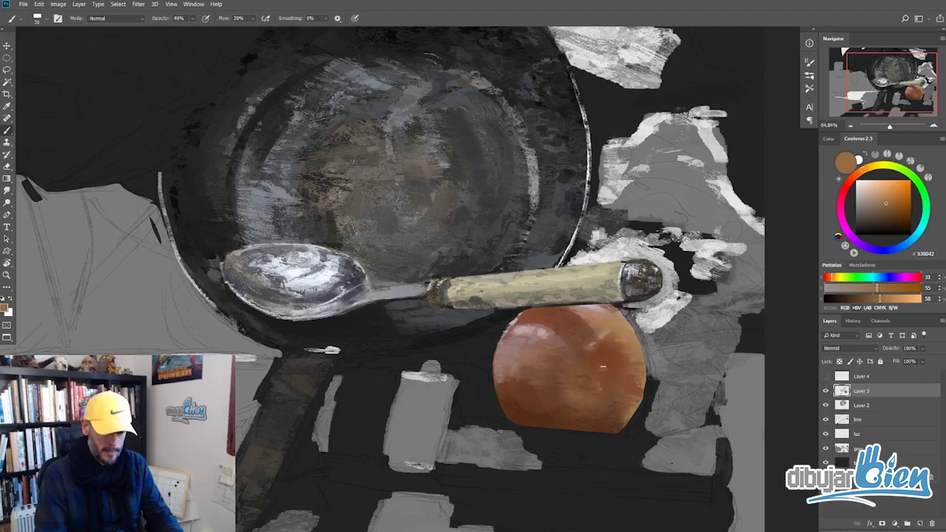
scroll(614, 424, "down", 2)
scroll(614, 424, "up", 2)
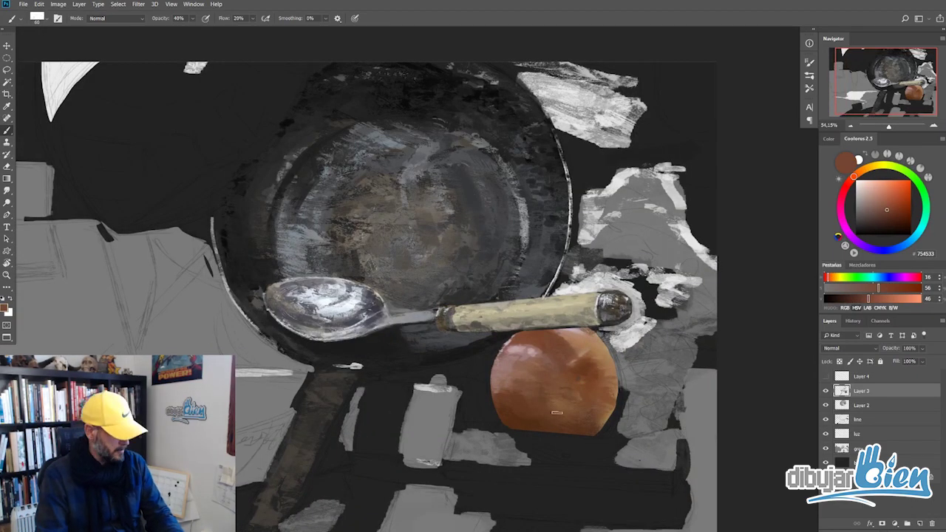
left_click(602, 406, "alt")
left_click(592, 416, "alt")
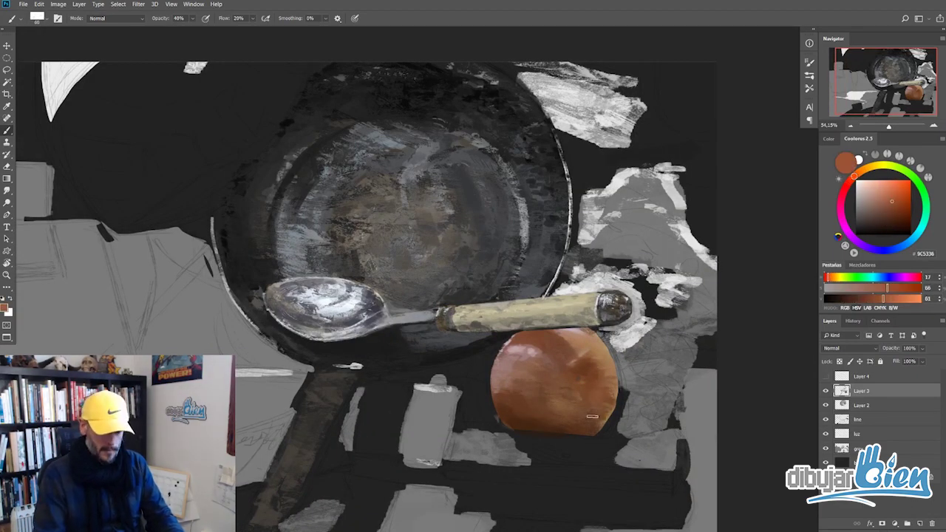
left_click(581, 335, "alt")
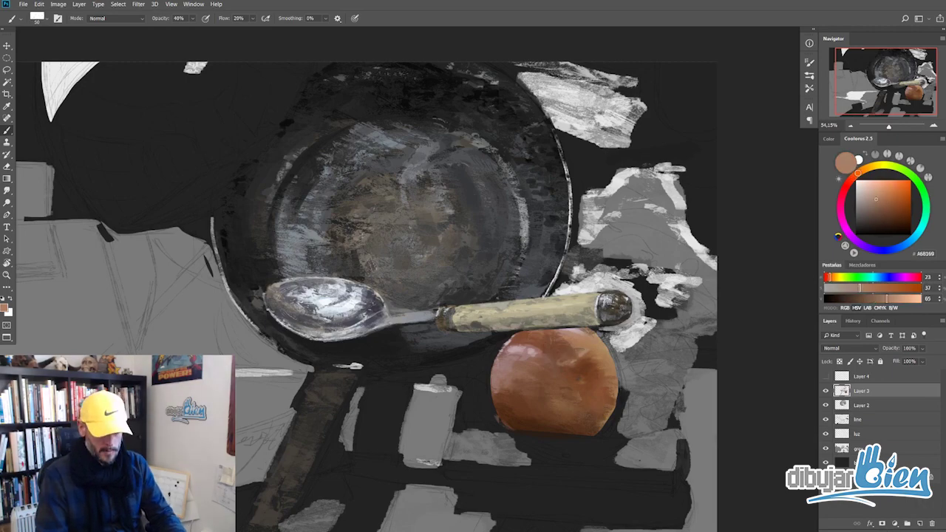
left_click(591, 365, "alt")
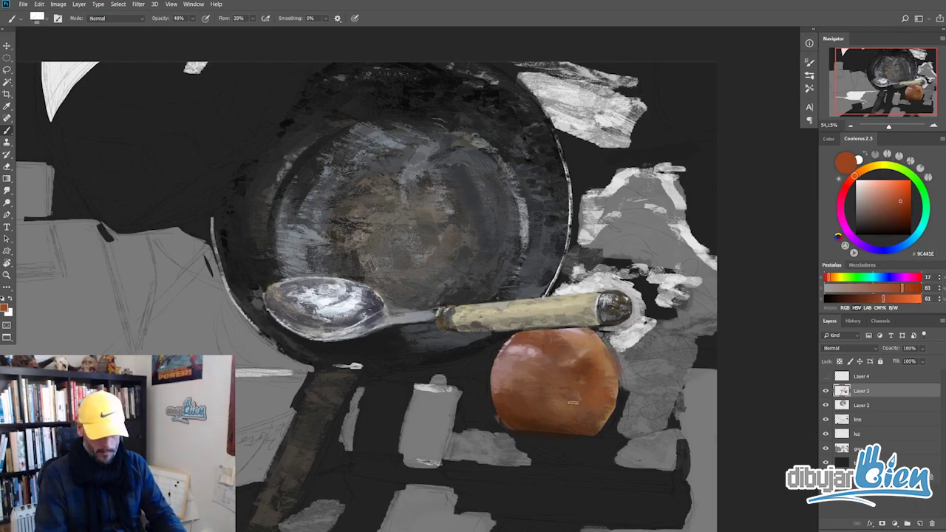
key("2")
- Shade the sphere with dark red, warm brown, light beige and pale pink tones
left_click(491, 409, "alt")
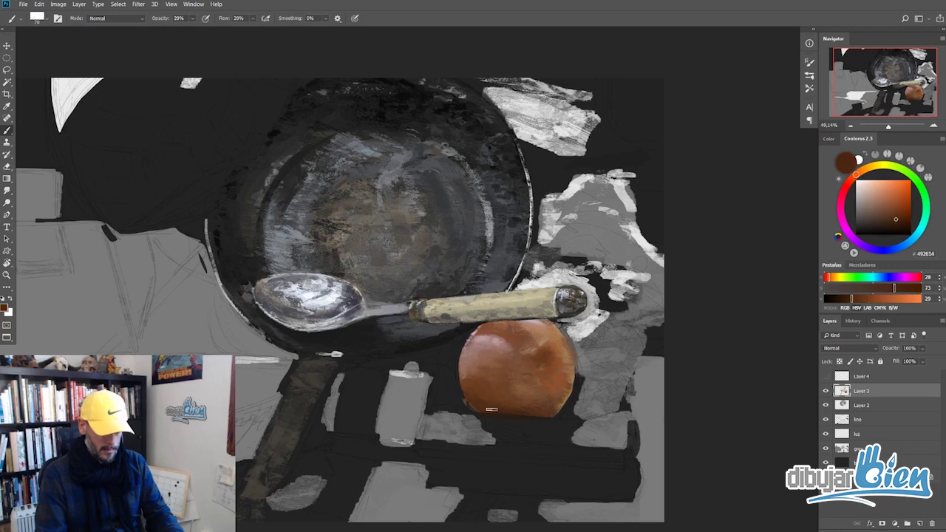
left_click(492, 405, "alt")
left_click(556, 357, "alt")
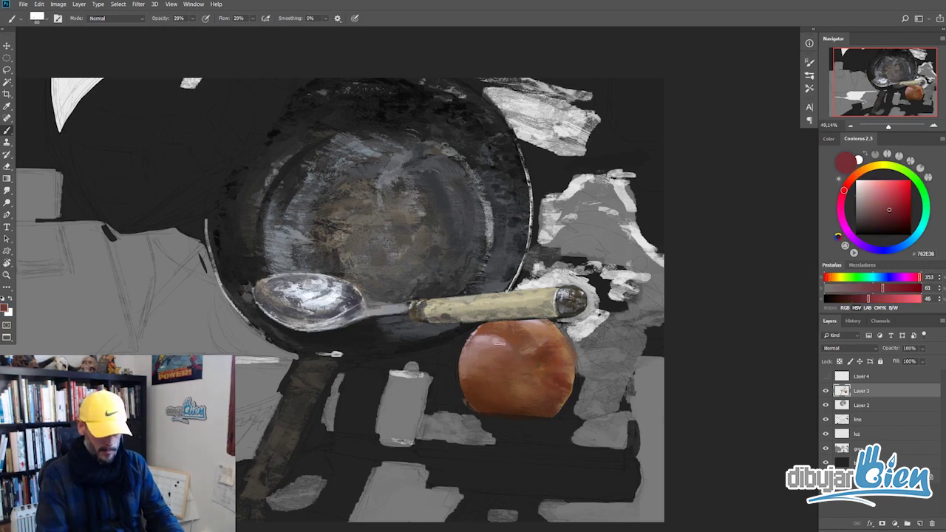
left_click(500, 343, "alt")
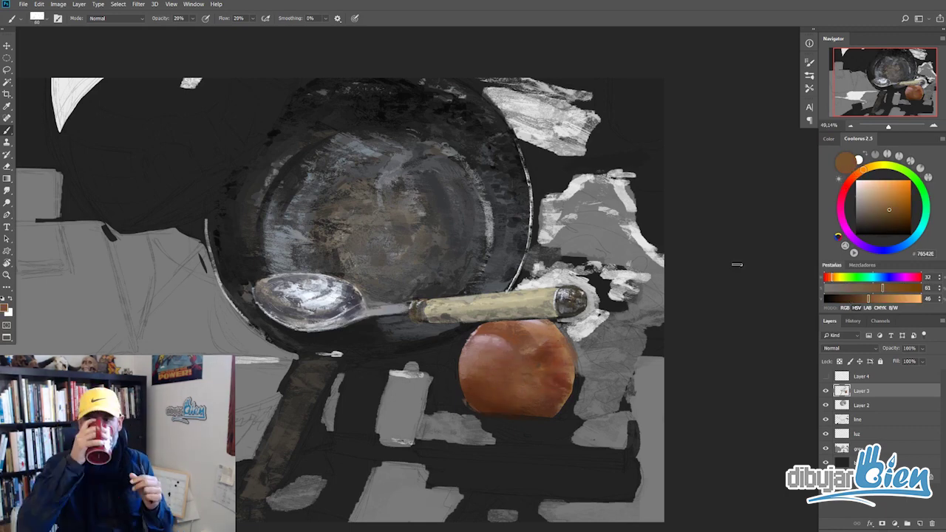
scroll(556, 354, "up", 2)
left_click(551, 322, "alt")
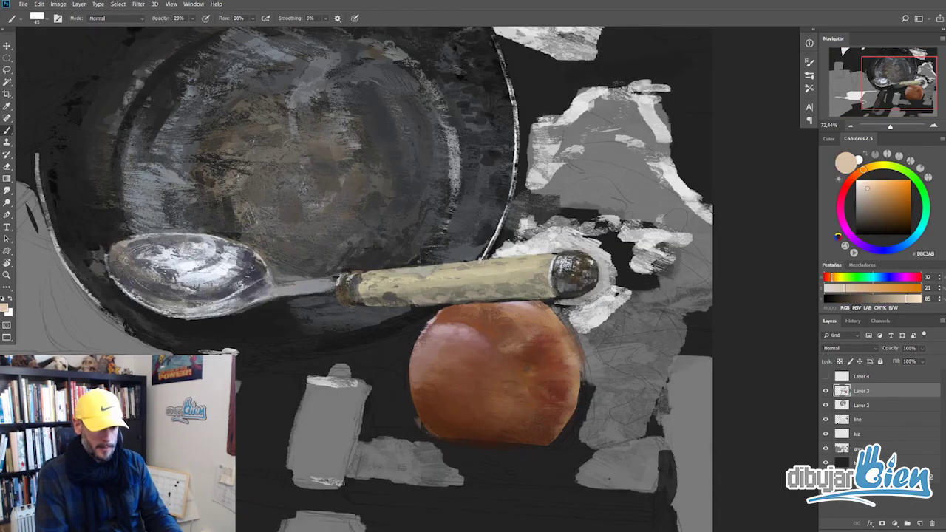
left_click(456, 320, "alt")
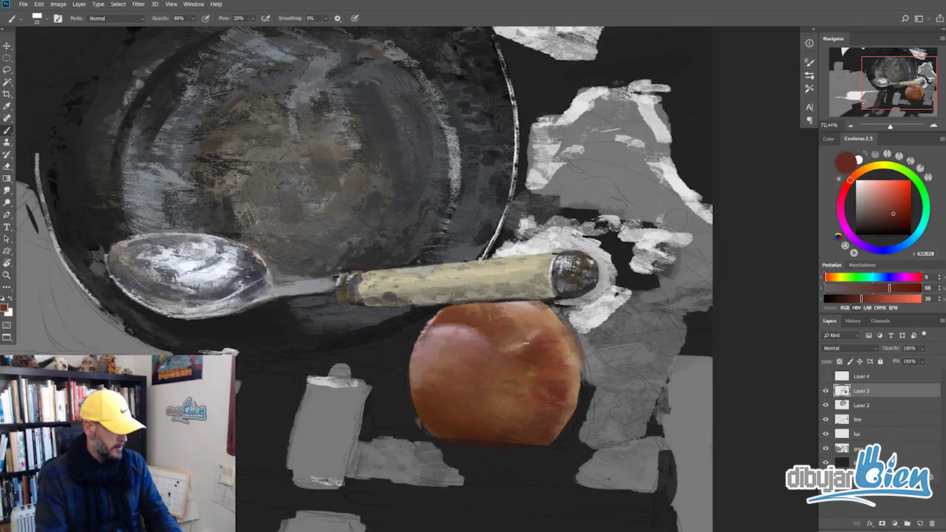
left_click(491, 342, "alt")
- Glaze tan, reddish and orange tones over the sphere at 20% opacity
scroll(517, 355, "down", 2)
scroll(517, 355, "up", 1)
scroll(566, 392, "down", 3)
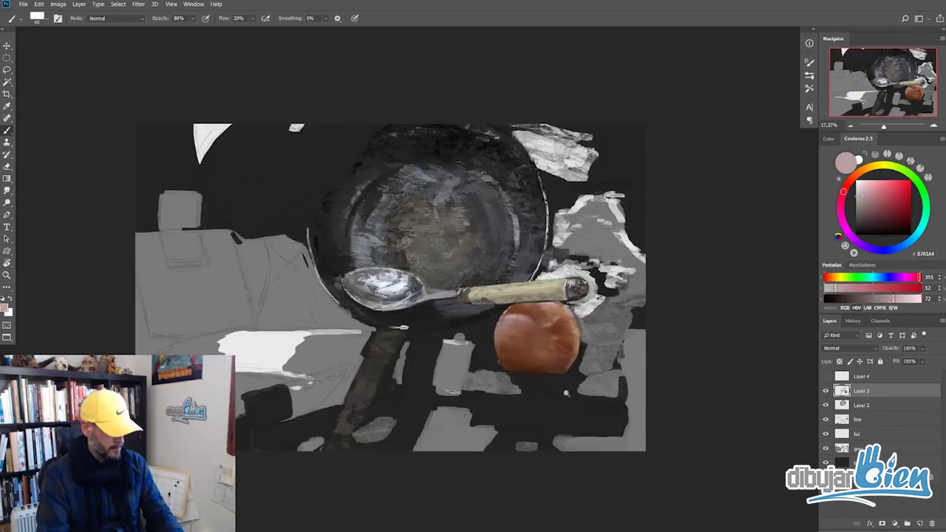
scroll(566, 393, "down", 1)
scroll(517, 355, "up", 4)
left_click(503, 352, "alt")
key("2")
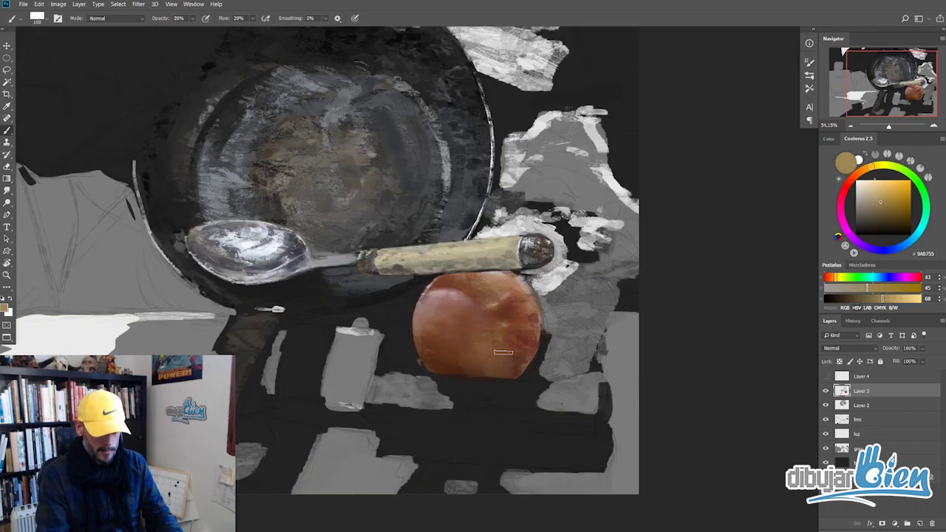
scroll(504, 352, "down", 1)
left_click(516, 341, "alt")
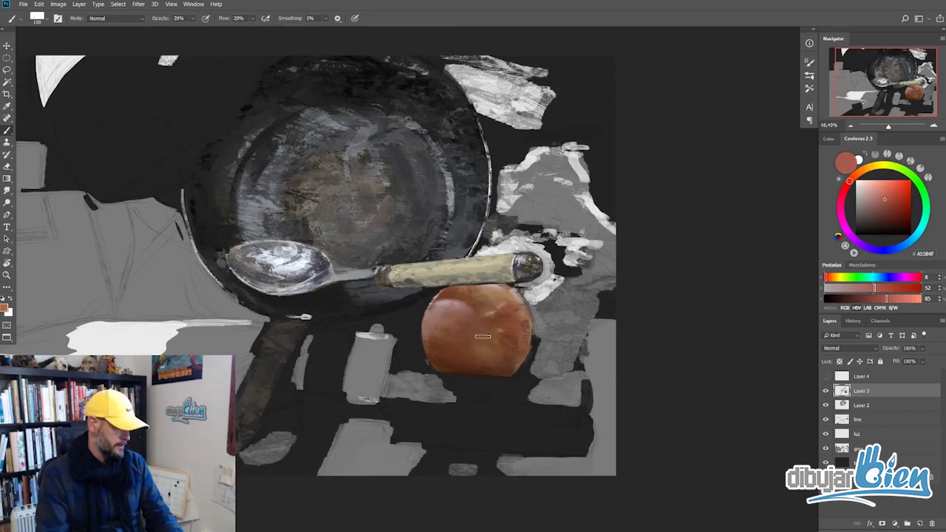
scroll(459, 294, "down", 3)
left_click(473, 347, "alt")
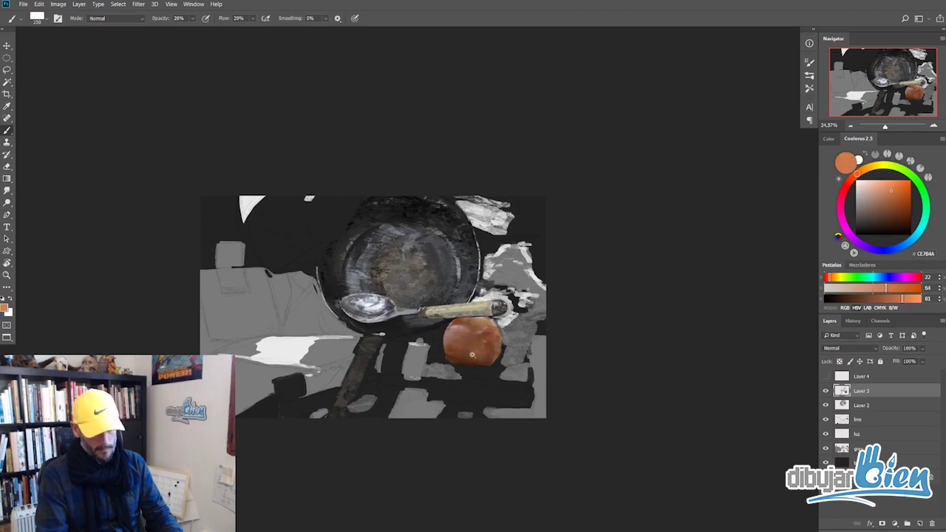
scroll(473, 355, "up", 2)
scroll(501, 344, "down", 2)
scroll(501, 344, "up", 6)
- Paint a light grey bar below the pan, then pick light blue and dark blue-grey tones
scroll(360, 399, "down", 2)
left_click(360, 399, "alt")
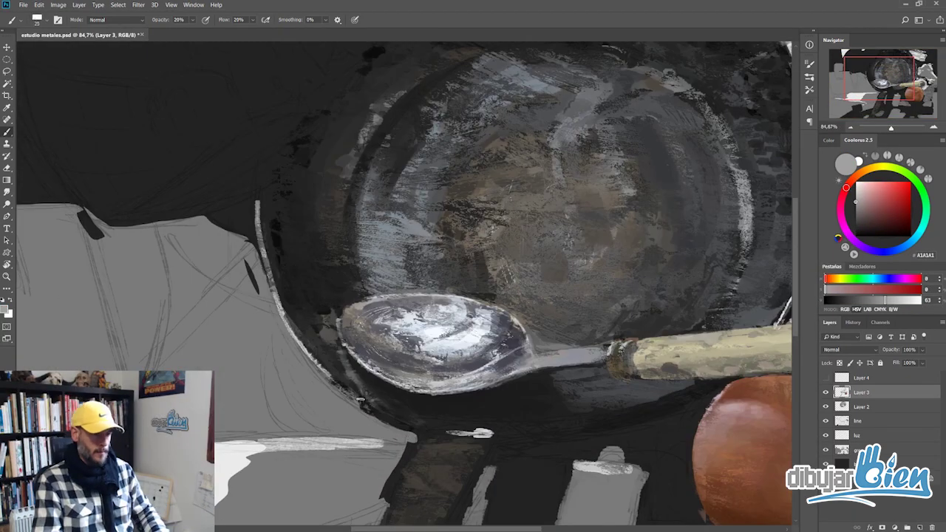
left_click(458, 447, "alt")
mouse_move(427, 437)
left_mouse_down()
mouse_move(476, 434)
mouse_move(517, 294)
left_mouse_up()
left_click(481, 433, "alt")
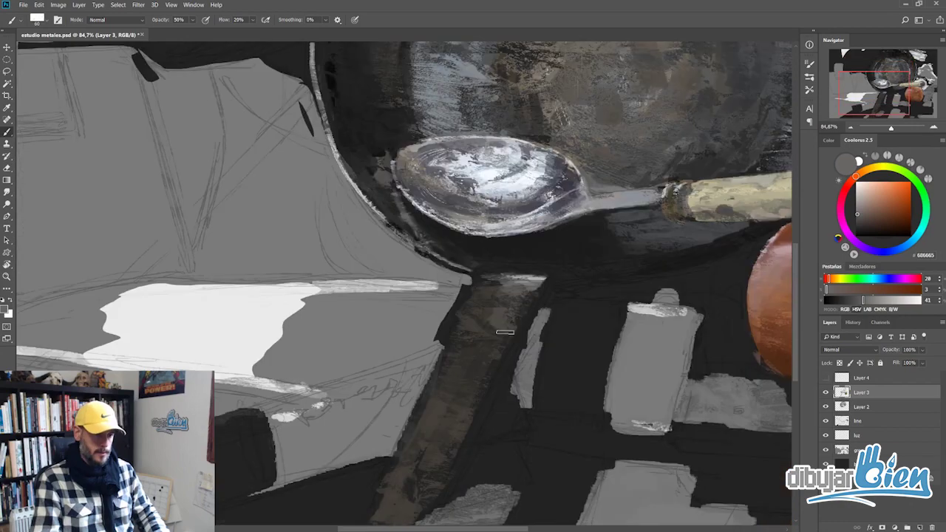
left_click(484, 365, "alt")
scroll(473, 295, "down", 5)
scroll(408, 198, "up", 4)
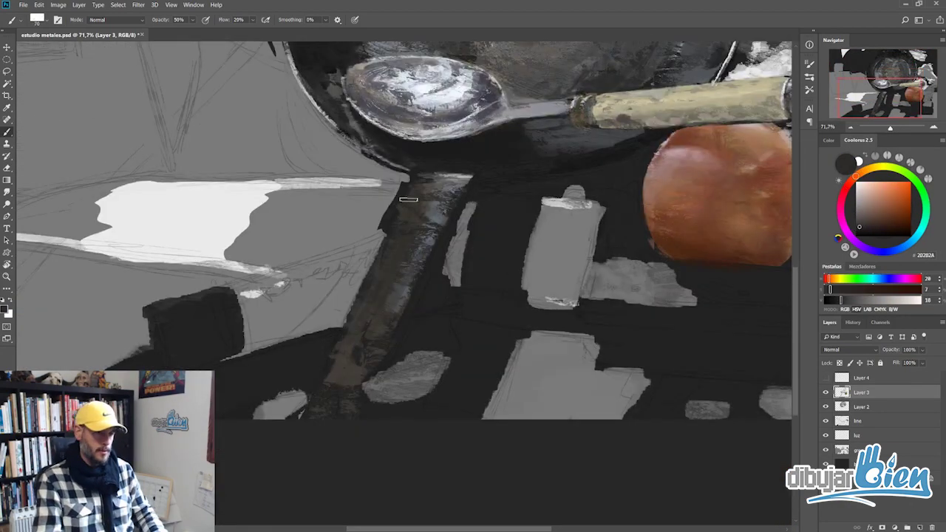
- Repaint the dark handle with mid grey and add grey strokes left of the sphere
left_click_drag(408, 198, 393, 236)
left_click(393, 236, "alt")
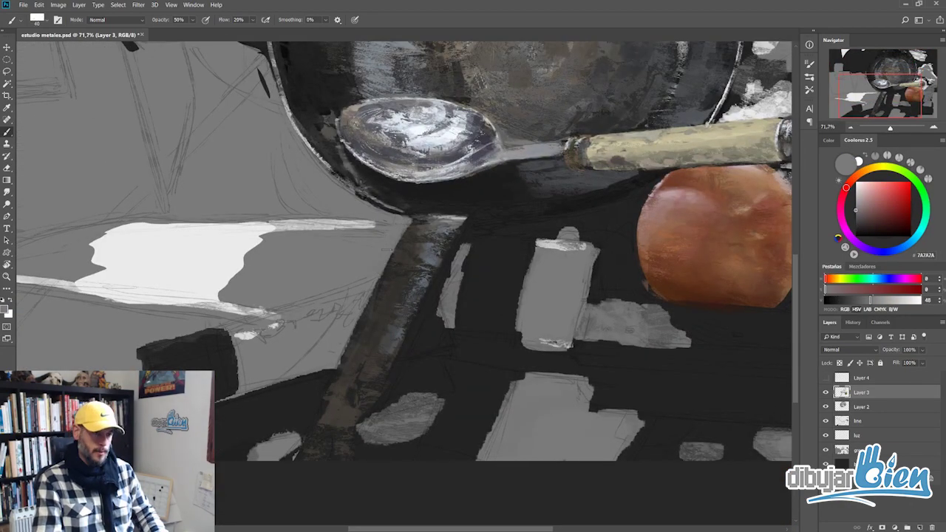
mouse_move(452, 251)
left_mouse_down()
mouse_move(410, 351)
mouse_move(451, 333)
mouse_move(439, 242)
left_mouse_up()
key("h")
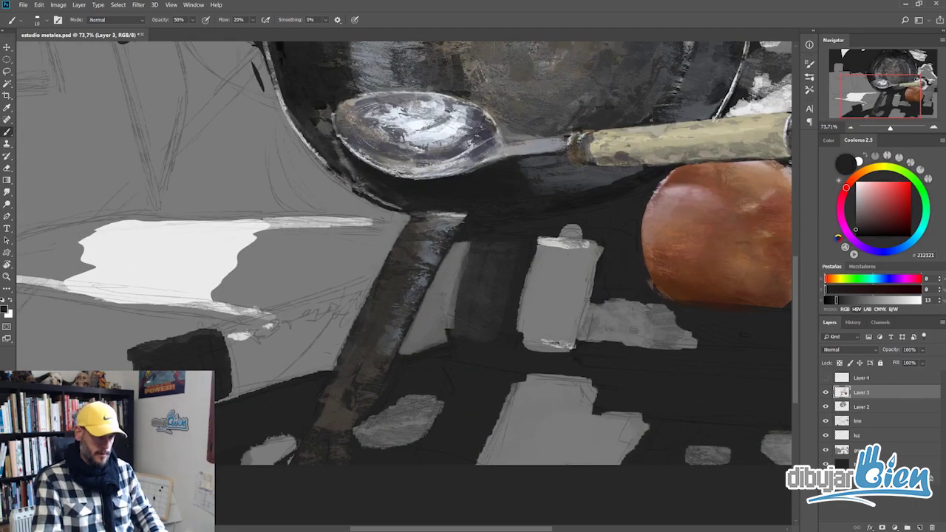
left_click(468, 238, "alt")
left_click_drag(554, 232, 627, 247)
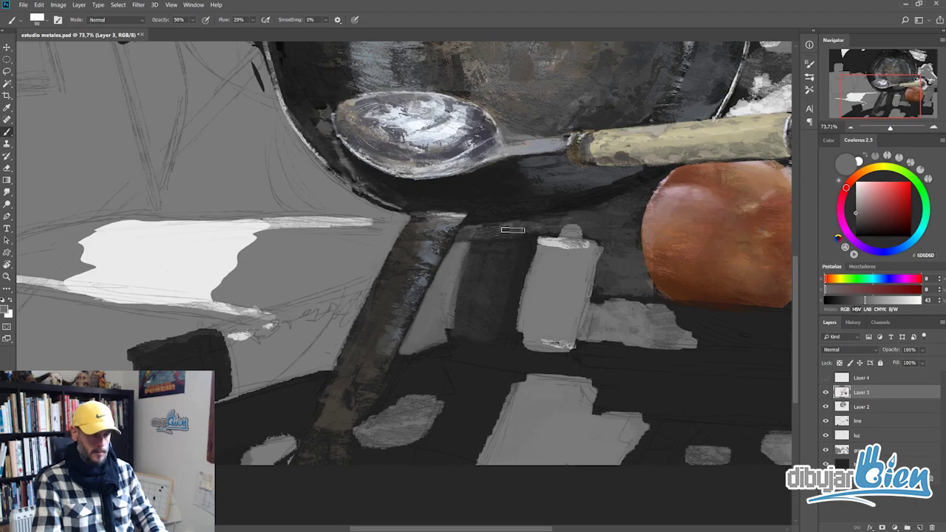
scroll(512, 230, "down", 3)
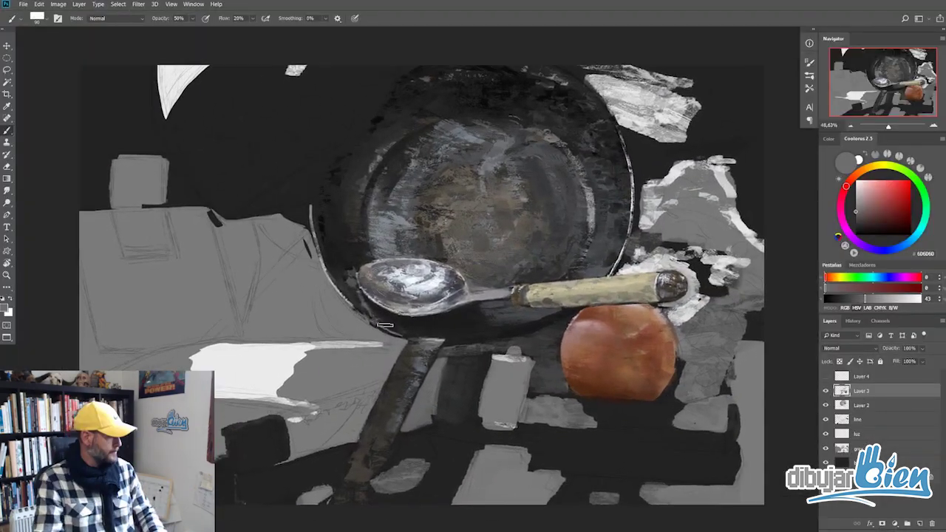
- Brush light grey strokes across the white paper area right of the pan
left_click_drag(392, 353, 303, 362)
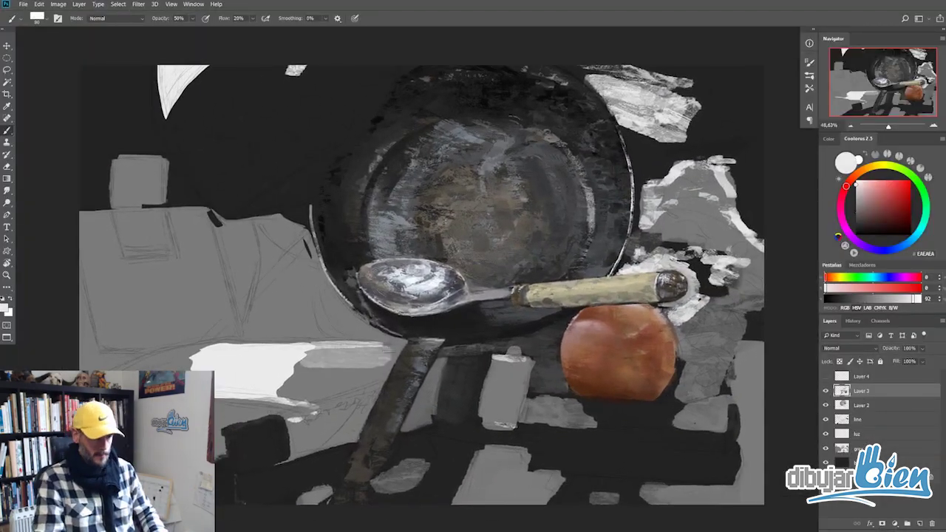
left_click_drag(399, 369, 273, 391)
mouse_move(207, 355)
left_mouse_down()
mouse_move(295, 385)
mouse_move(300, 355)
mouse_move(362, 391)
left_mouse_up()
left_click_drag(480, 369, 514, 365)
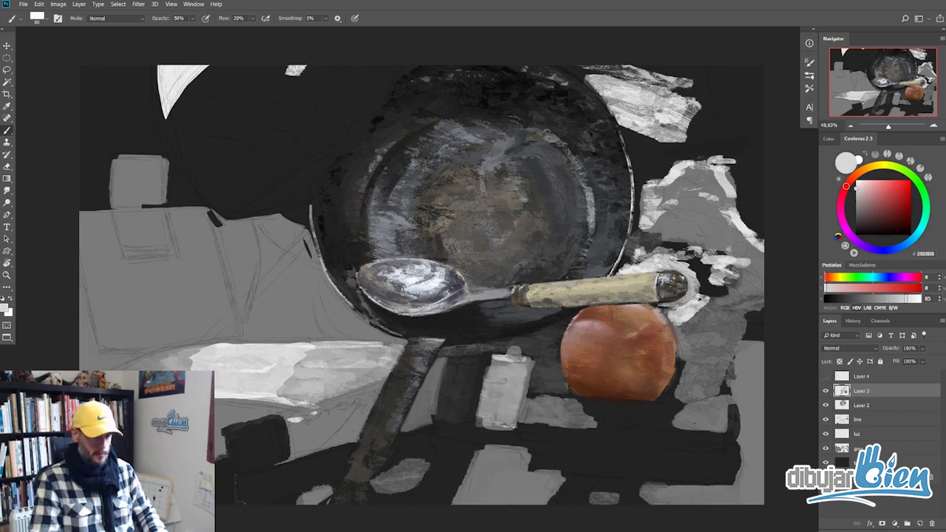
- Model the box below the pan with alternating dark grey and near-white strokes
left_click_drag(442, 370, 443, 395)
left_click(443, 384, "alt")
mouse_move(444, 351)
left_mouse_down()
mouse_move(432, 403)
mouse_move(474, 367)
left_mouse_up()
left_click(458, 370, "alt")
left_click(475, 411, "alt")
left_click_drag(480, 414, 516, 431)
left_click(458, 414, "alt")
left_click(464, 361, "alt")
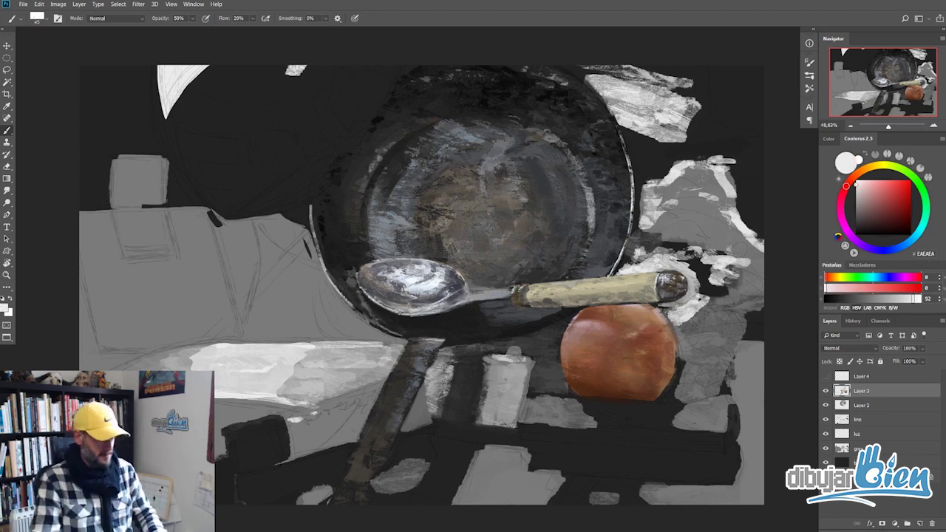
left_click_drag(436, 355, 436, 406)
left_click_drag(514, 410, 490, 353)
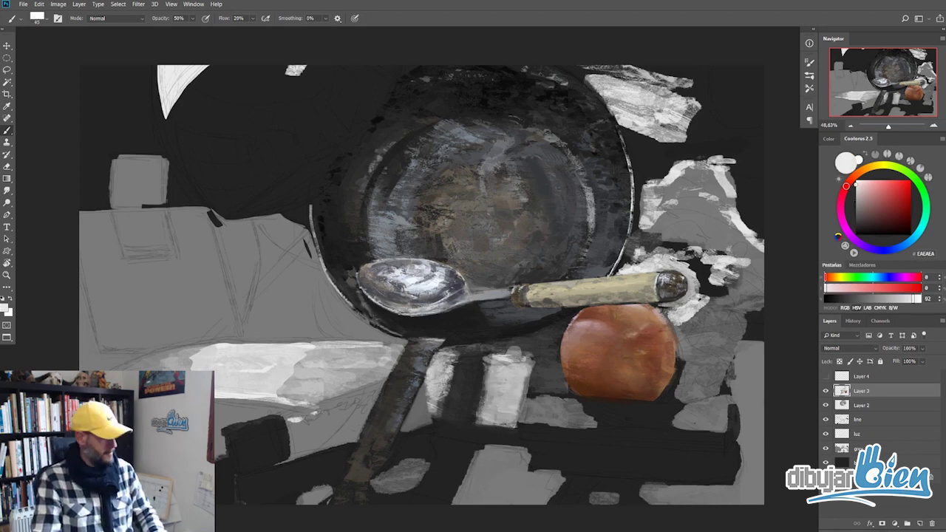
- At brush size 90, lay broad light and near-black strokes across the lower area
key("bracketright")
key("bracketright")
key("bracketright")
left_click_drag(266, 381, 366, 370)
left_click(244, 436, "alt")
left_click_drag(317, 399, 218, 391)
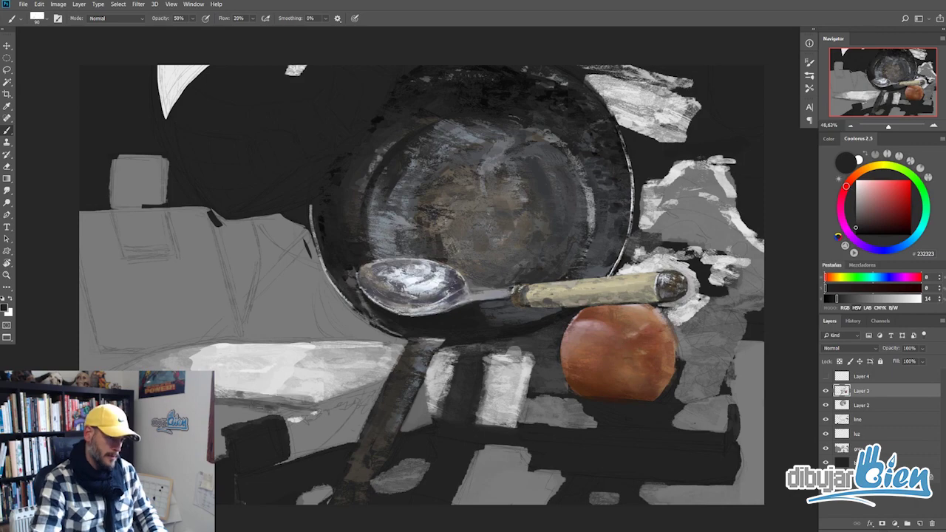
- Sample light greys at brush size 50 and paint light strokes onto the crumpled paper
left_click(453, 414, "alt")
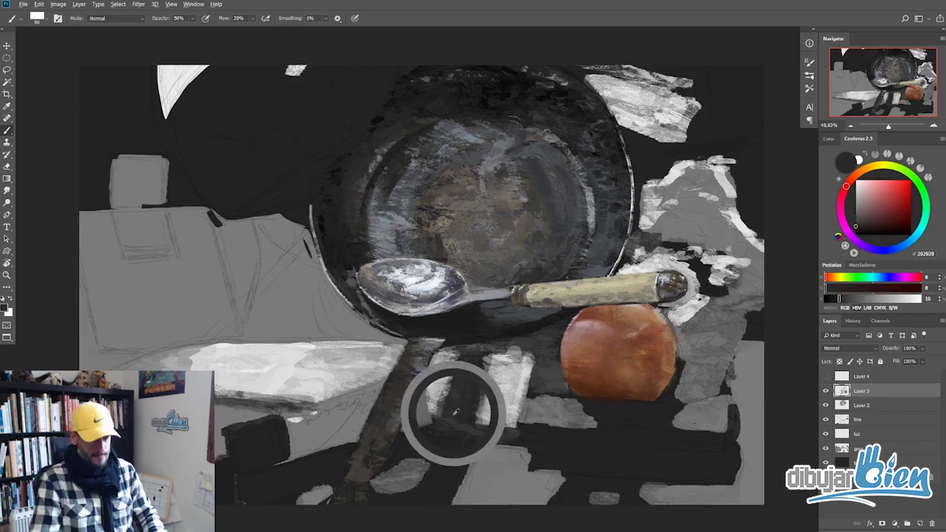
mouse_move(470, 452)
left_mouse_down()
mouse_move(473, 440)
mouse_move(452, 442)
left_mouse_up()
scroll(462, 355, "up", 2)
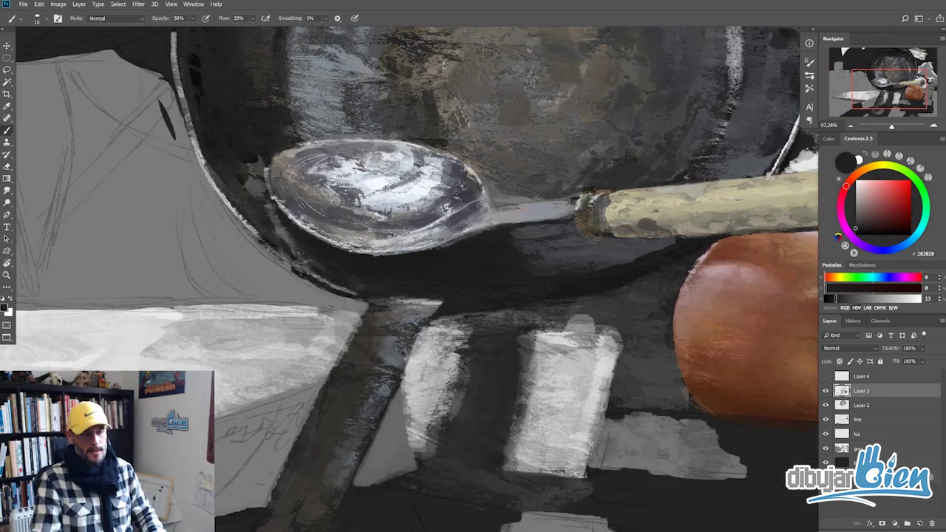
scroll(443, 295, "down", 5)
scroll(444, 296, "down", 2)
left_click(429, 369, "alt")
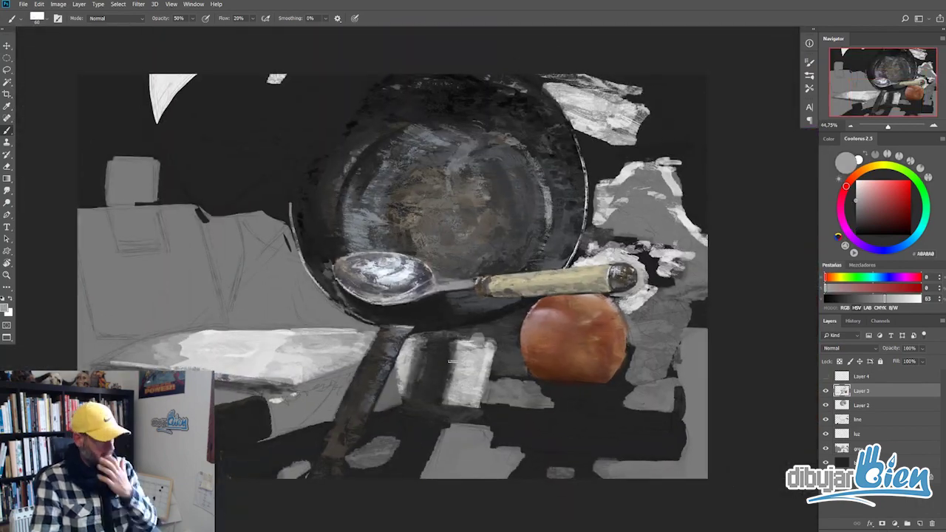
key("bracketright")
key("bracketright")
key("bracketright")
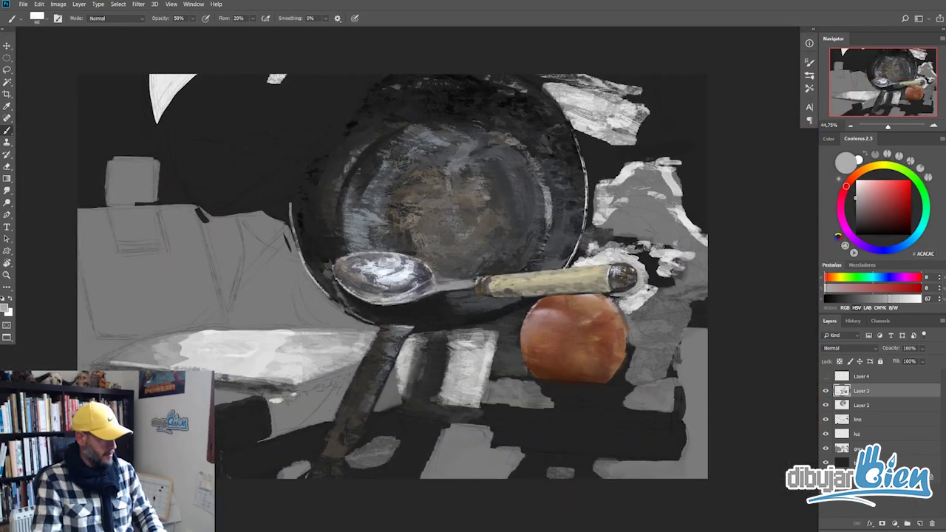
left_click(442, 367, "alt")
key("bracketright")
key("bracketright")
key("bracketright")
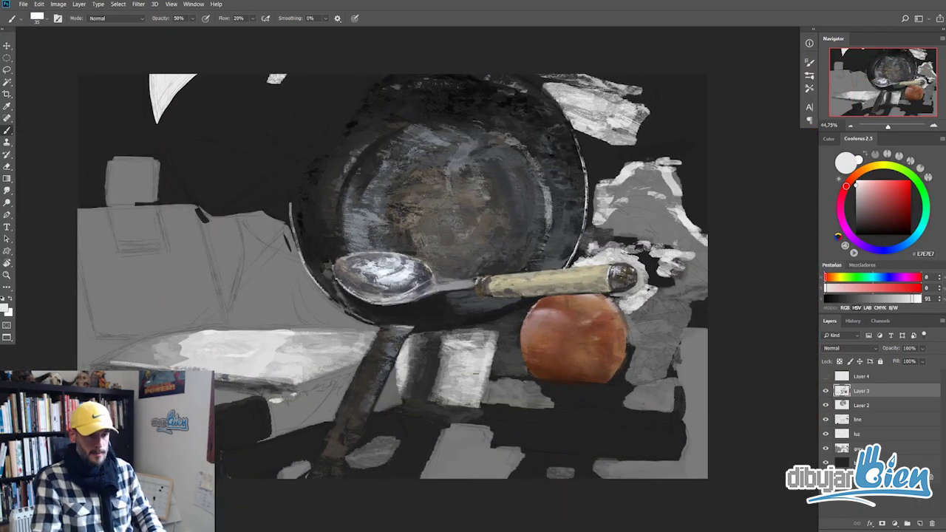
left_click(475, 373, "alt")
key("bracketright")
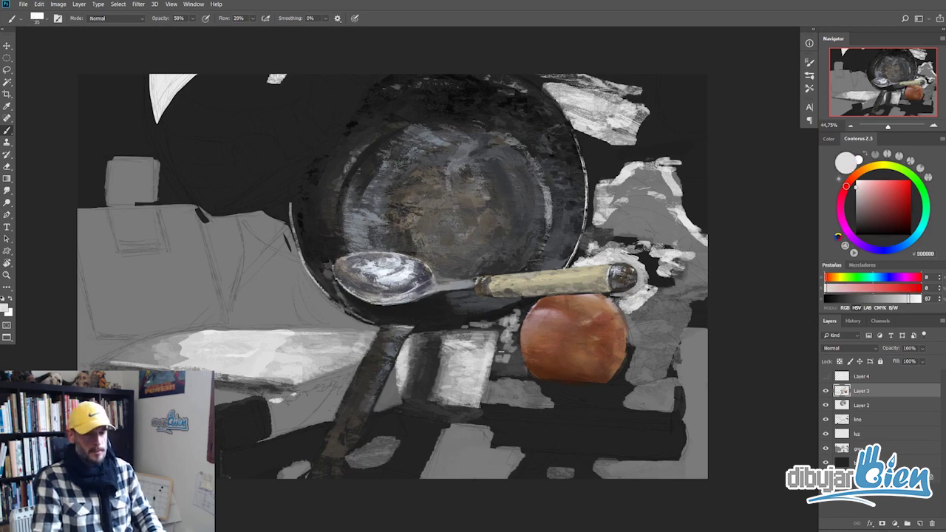
left_click_drag(443, 296, 409, 317)
- Sample brighter and mid greys from the paper and dab light grey with a smaller brush
left_click(258, 370, "alt")
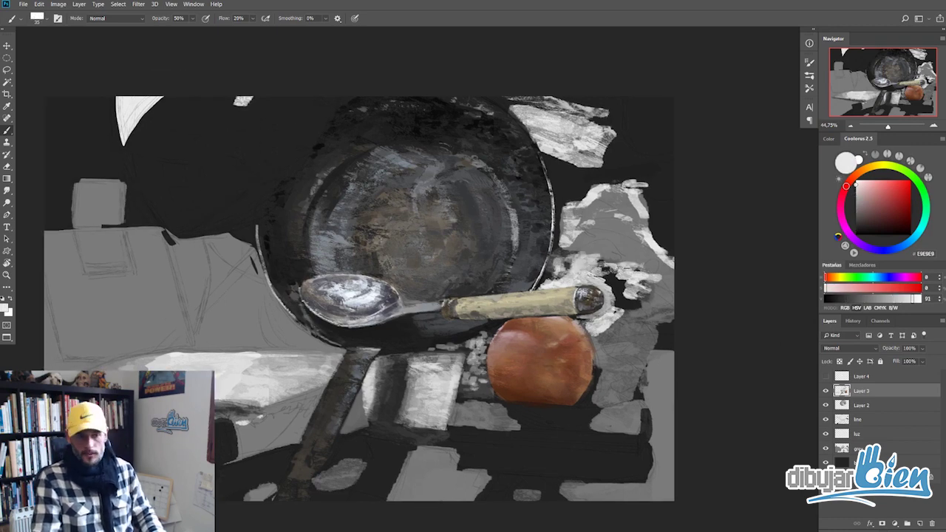
key("bracketleft")
left_click(627, 353, "alt")
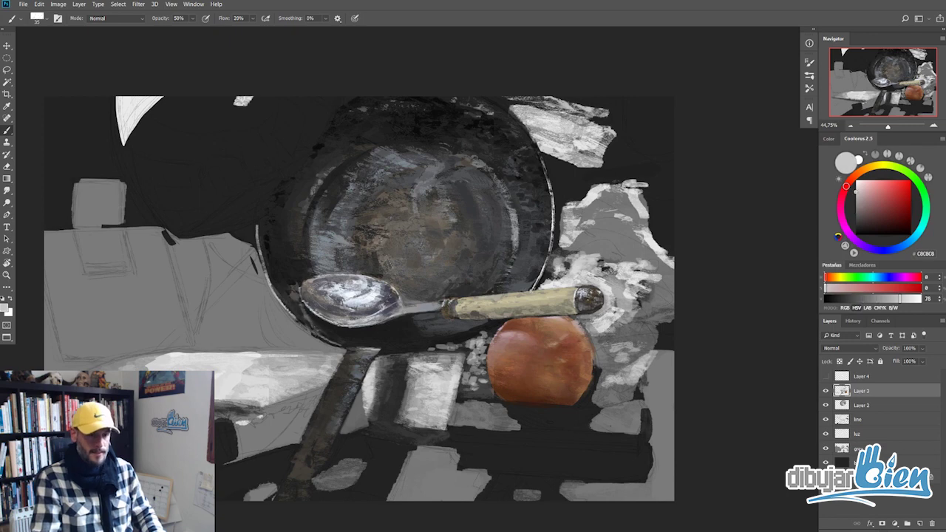
left_click(623, 349, "alt")
key("bracketleft")
left_click(642, 330, "alt")
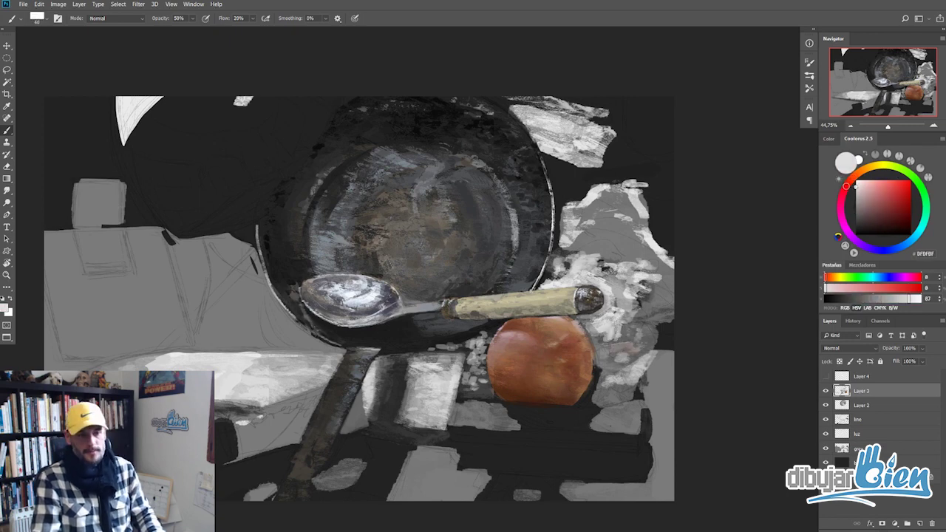
left_click(384, 294, "alt")
type("85")
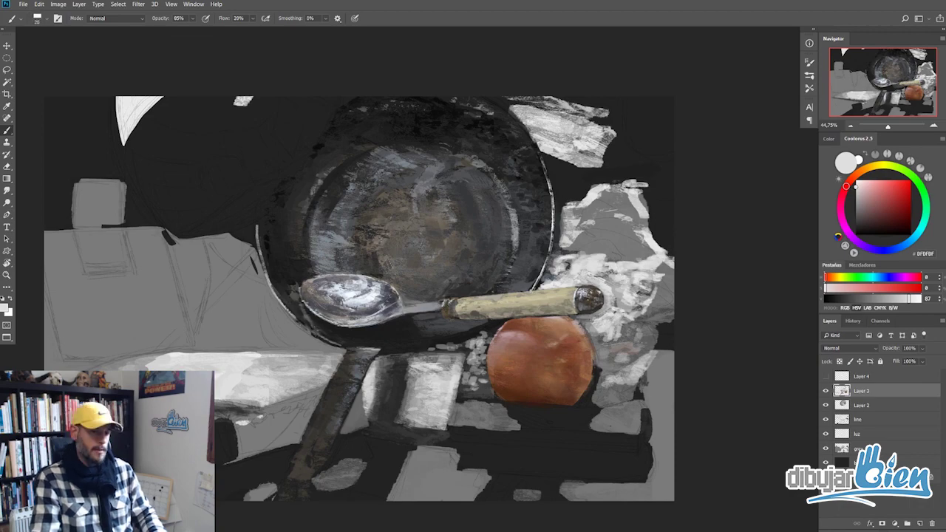
- Sample lighter highlight greys and a dark grey for the paper's shadows
scroll(569, 265, "down", 3)
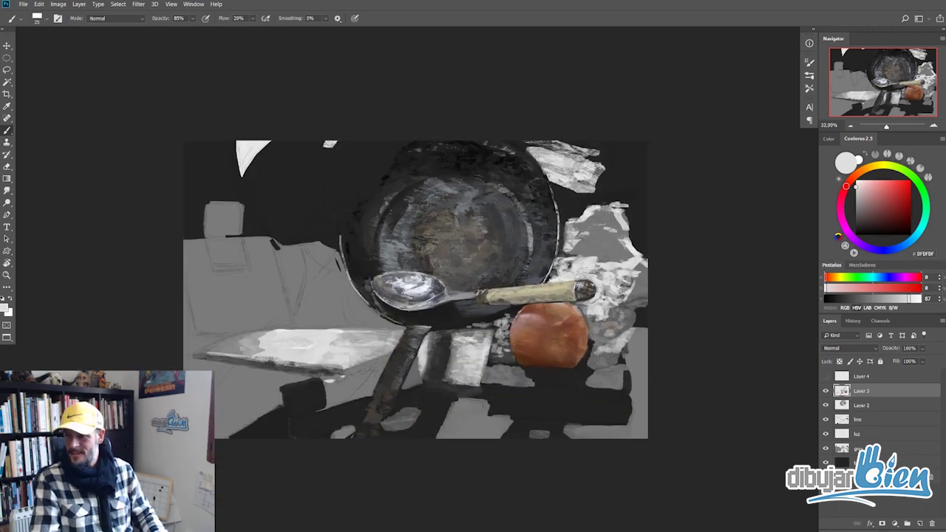
scroll(569, 265, "up", 3)
left_click(569, 265, "alt")
left_click(587, 270, "alt")
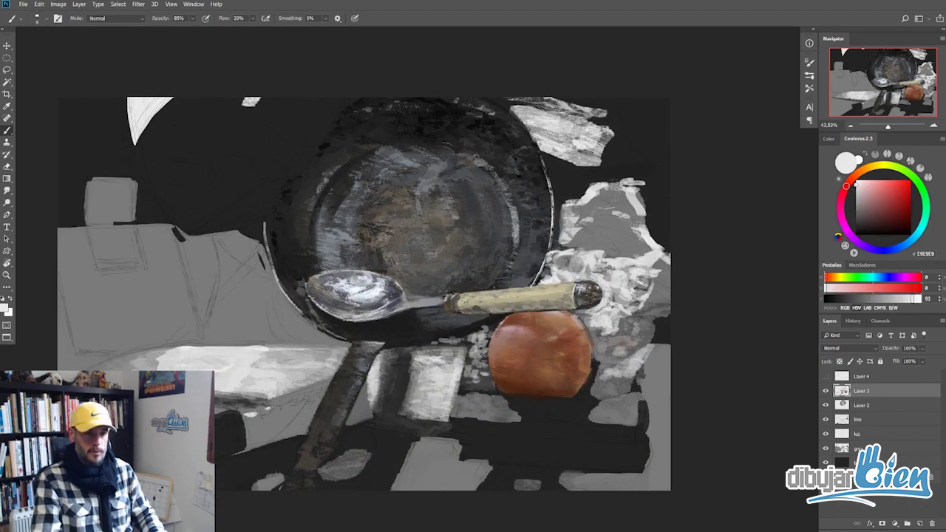
left_click(575, 276, "alt")
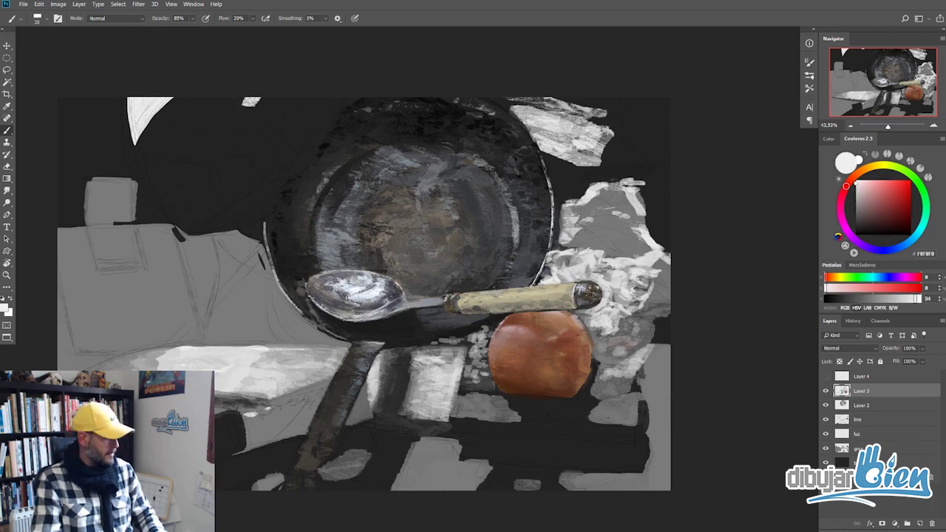
key("bracketright")
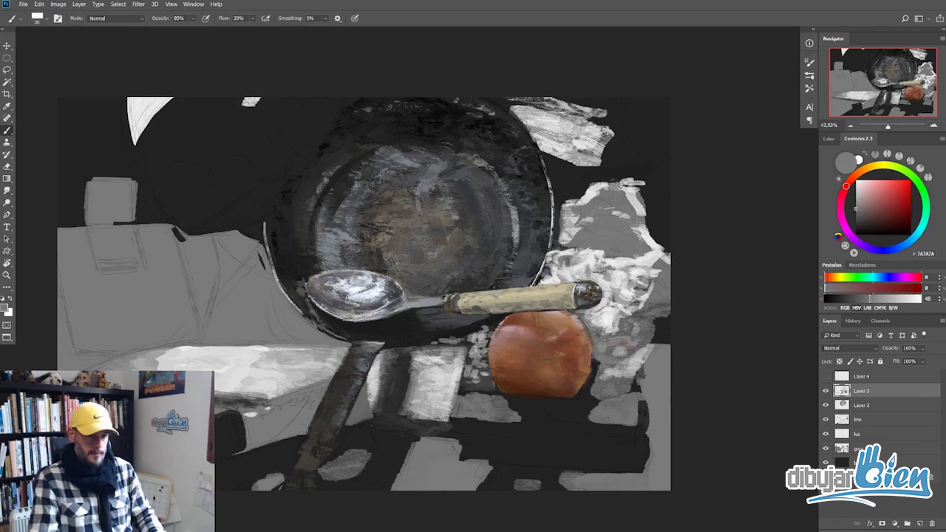
left_click(623, 329, "alt")
key("bracketleft")
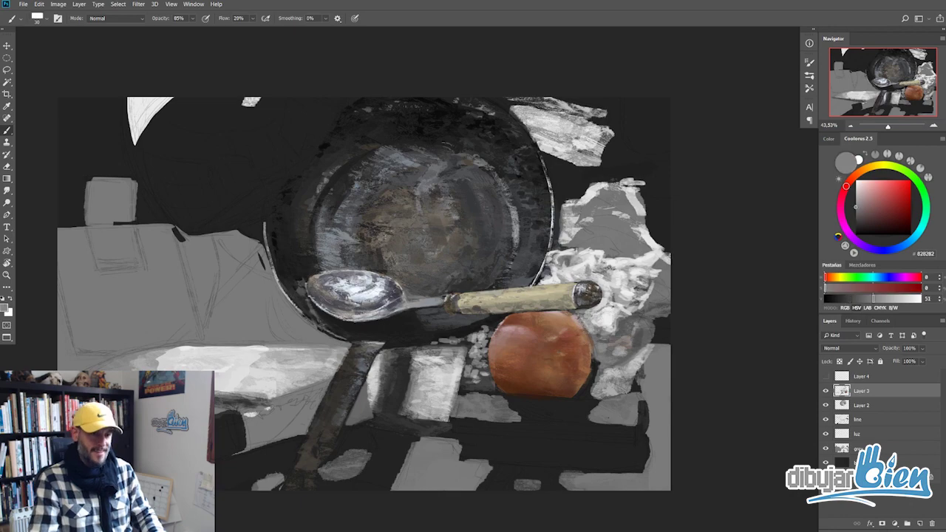
scroll(610, 323, "down", 1)
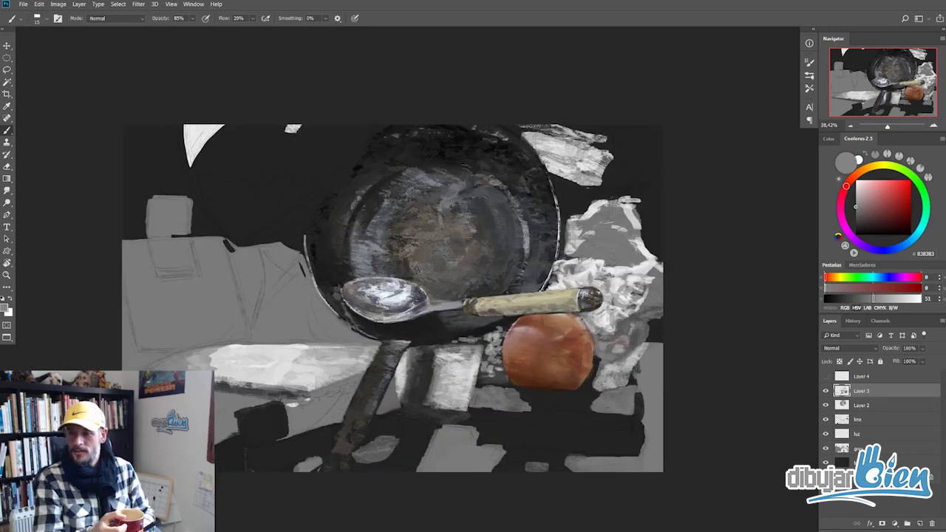
- Bring the knife blade into view and sample browns and greys from the canvas
left_click_drag(443, 296, 501, 277)
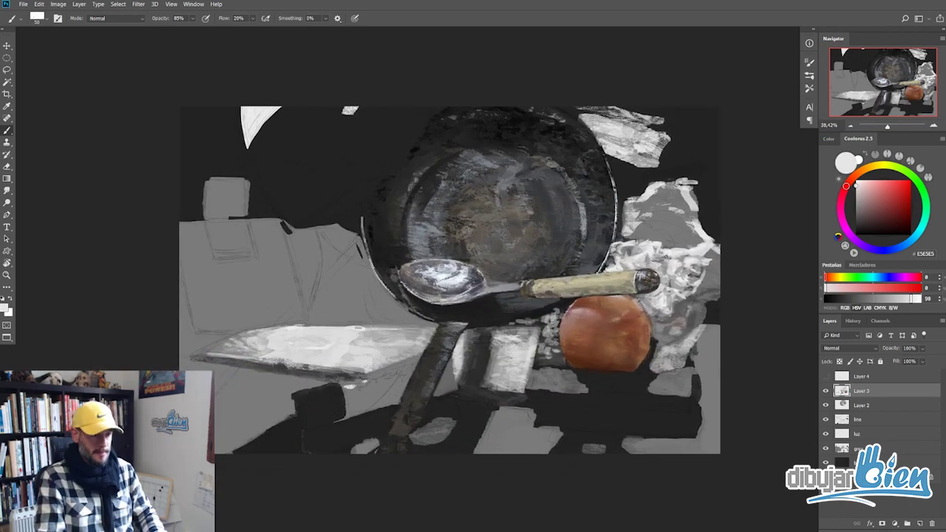
left_click_drag(443, 296, 632, 310)
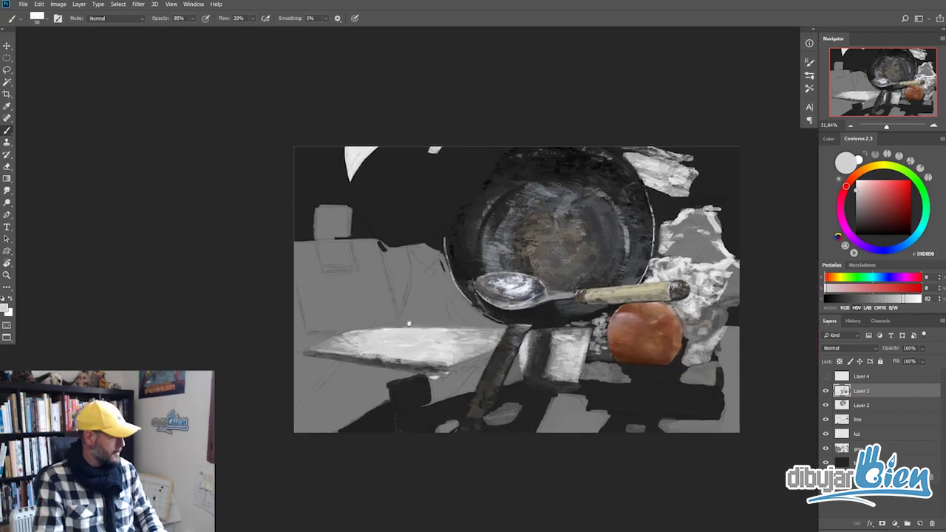
left_click_drag(423, 369, 335, 340)
scroll(334, 340, "up", 1)
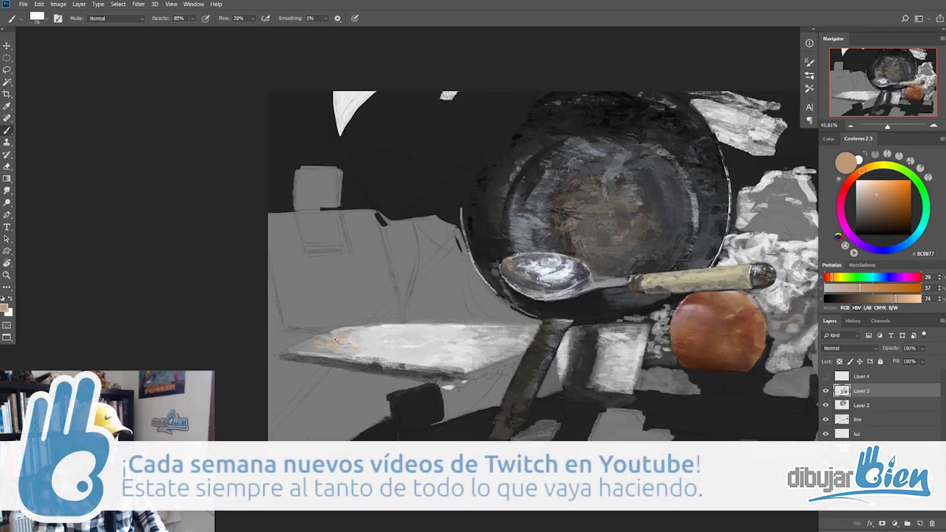
scroll(738, 325, "up", 1)
scroll(738, 325, "up", 1)
left_click(551, 379, "alt")
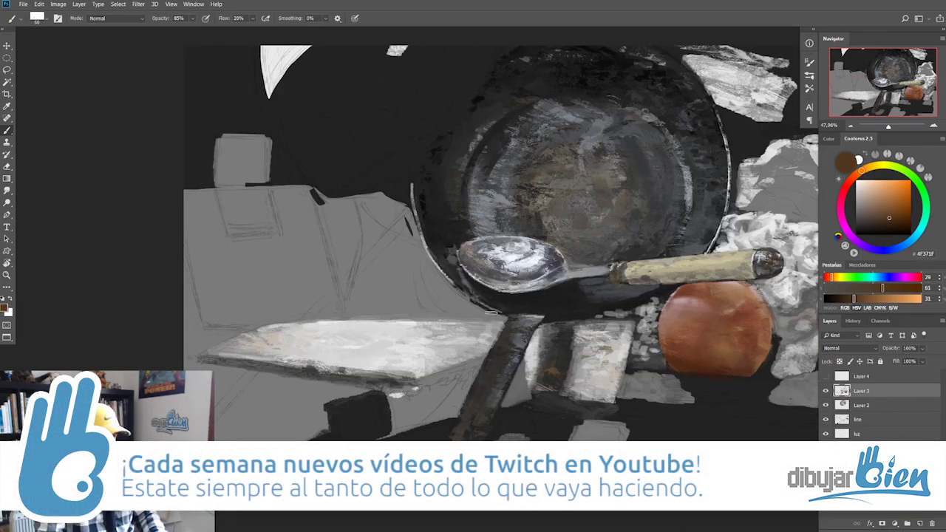
left_click(232, 348, "alt")
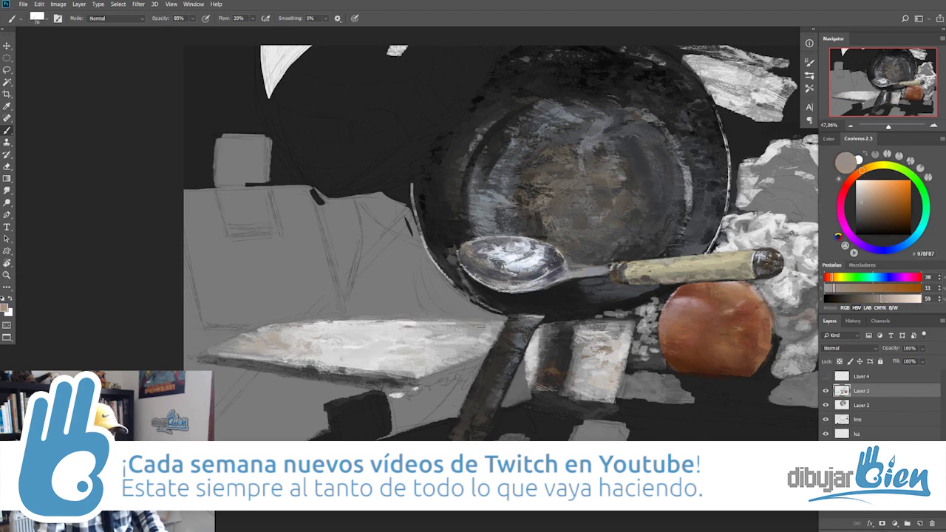
left_click(597, 353, "alt")
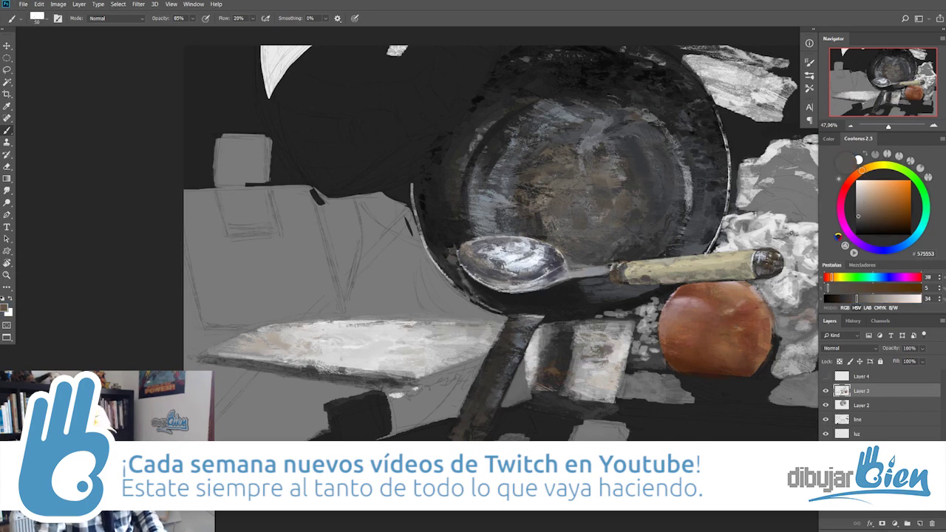
left_click(388, 327, "alt")
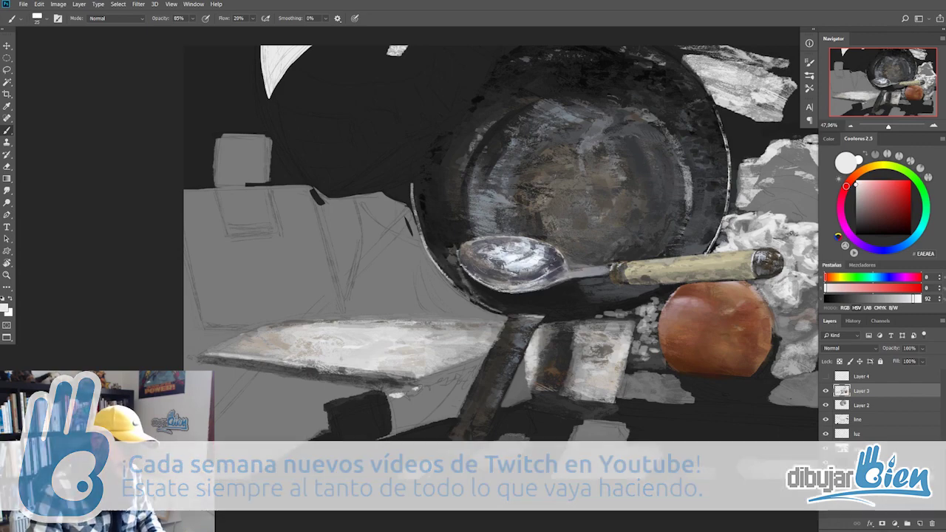
- Sample the blade's warm greys and raise the brush opacity to 60%
scroll(354, 347, "up", 5)
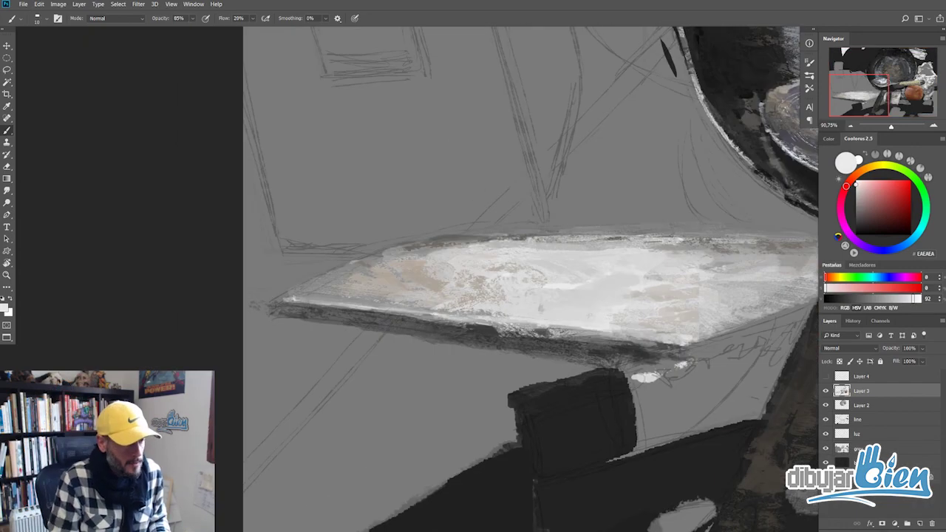
scroll(523, 273, "down", 5)
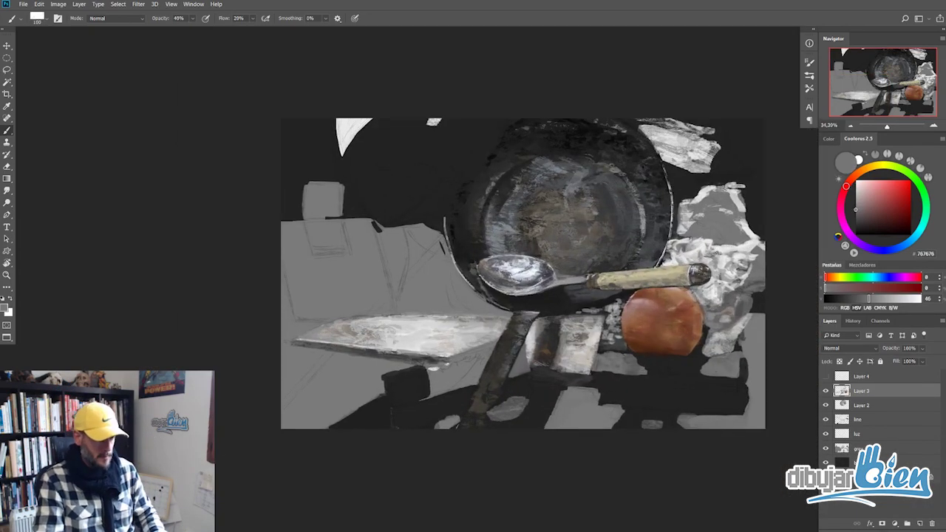
left_click(382, 343, "alt")
left_click(450, 338, "alt")
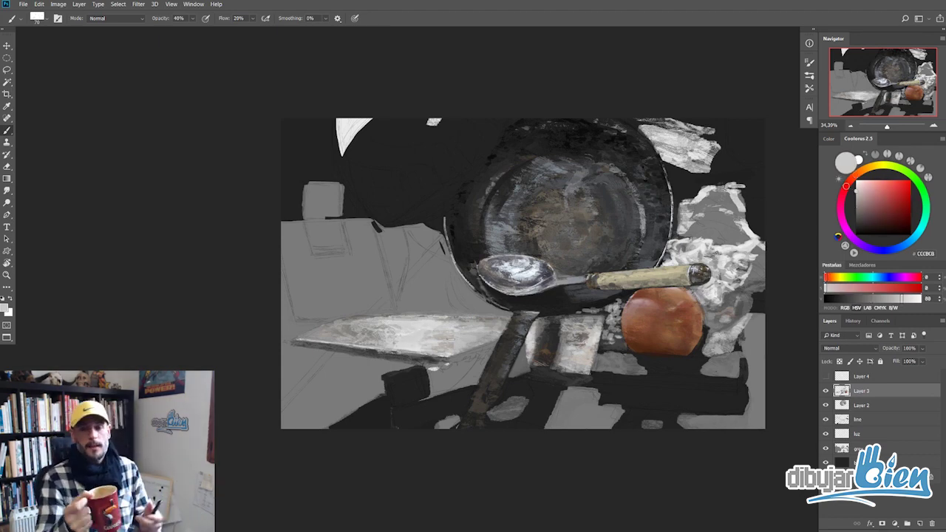
scroll(450, 337, "up", 2)
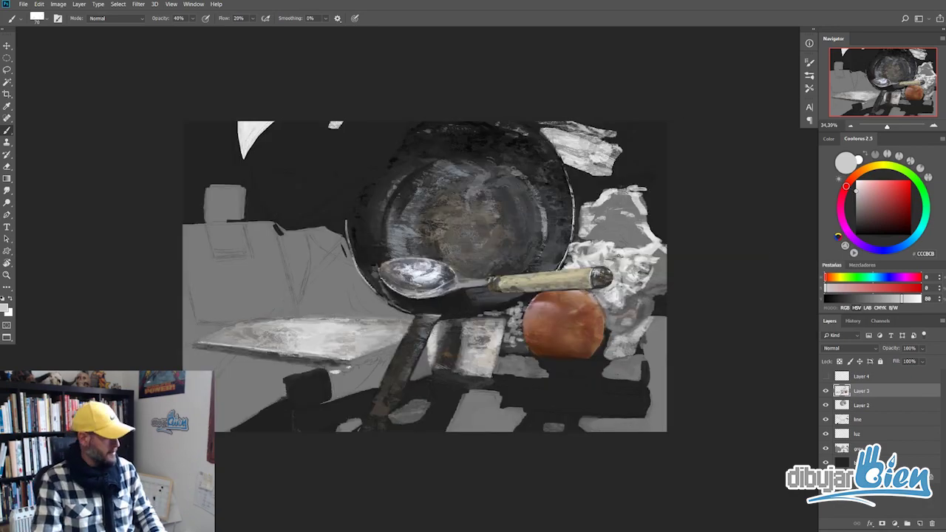
scroll(450, 338, "up", 3)
scroll(450, 338, "down", 5)
scroll(450, 337, "up", 2)
key("6")
left_click(310, 285, "alt")
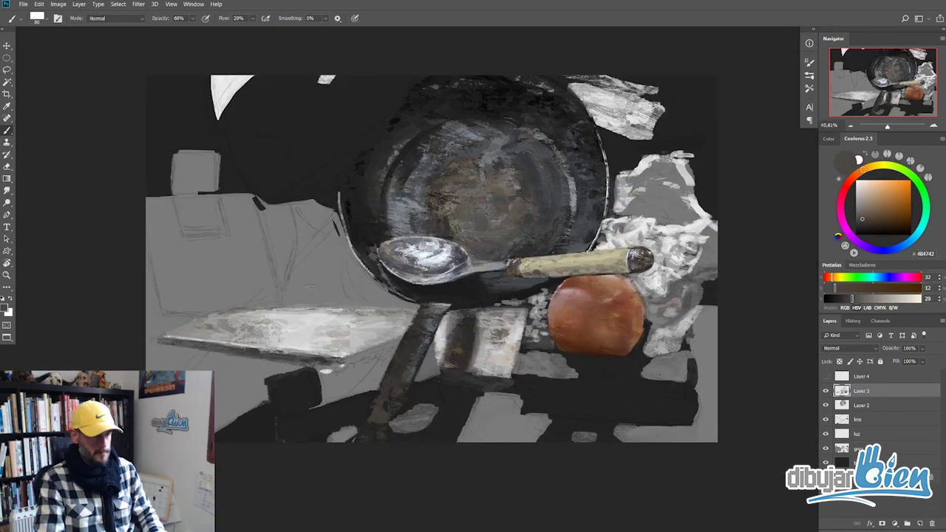
key("bracketright")
key("bracketright")
key("bracketright")
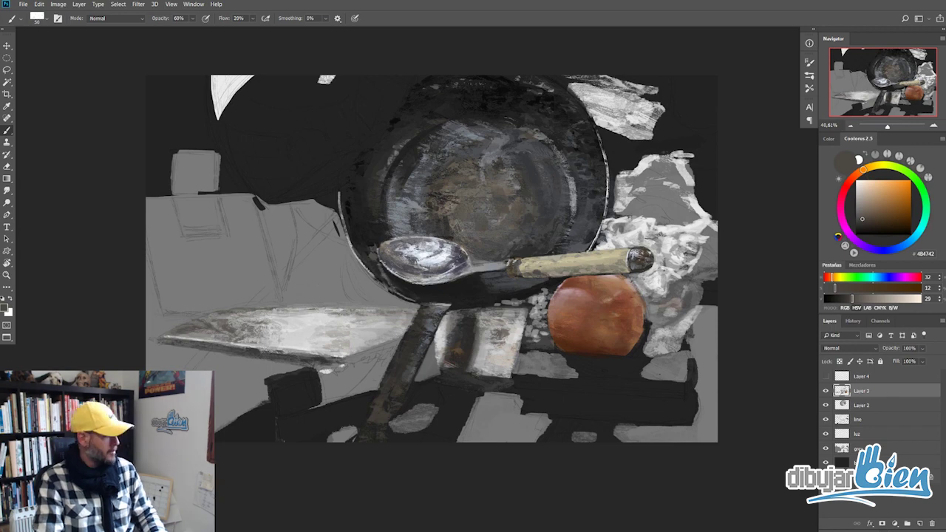
- Sample dark, light and near-black greys for the blade edge, resizing the brush
left_click(311, 320, "alt")
key("bracketleft")
key("bracketleft")
left_click(198, 352, "alt")
key("bracketleft")
key("bracketleft")
left_click(279, 352, "alt")
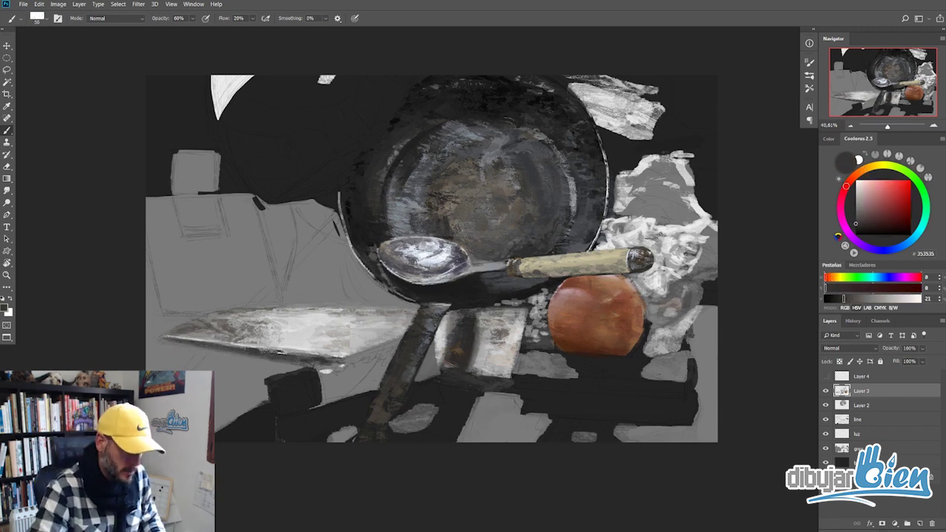
left_click(265, 326, "alt")
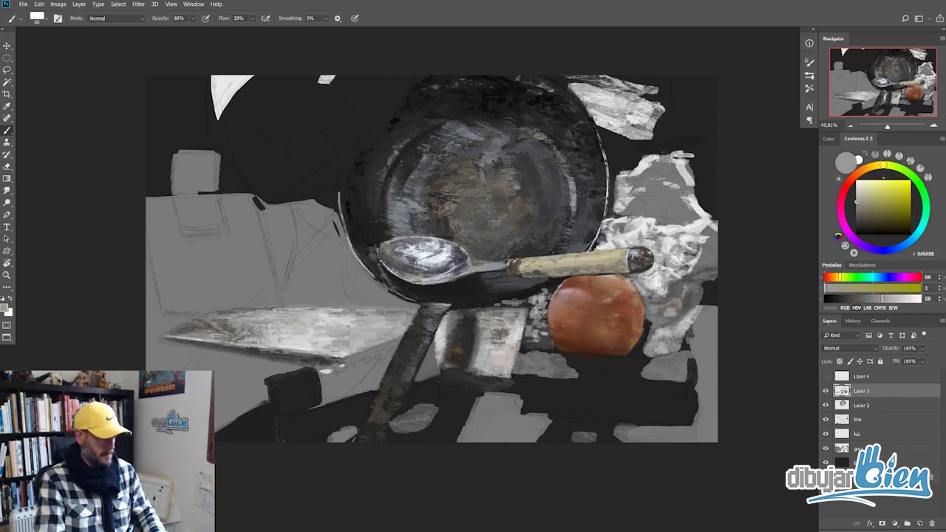
left_click(303, 340, "alt")
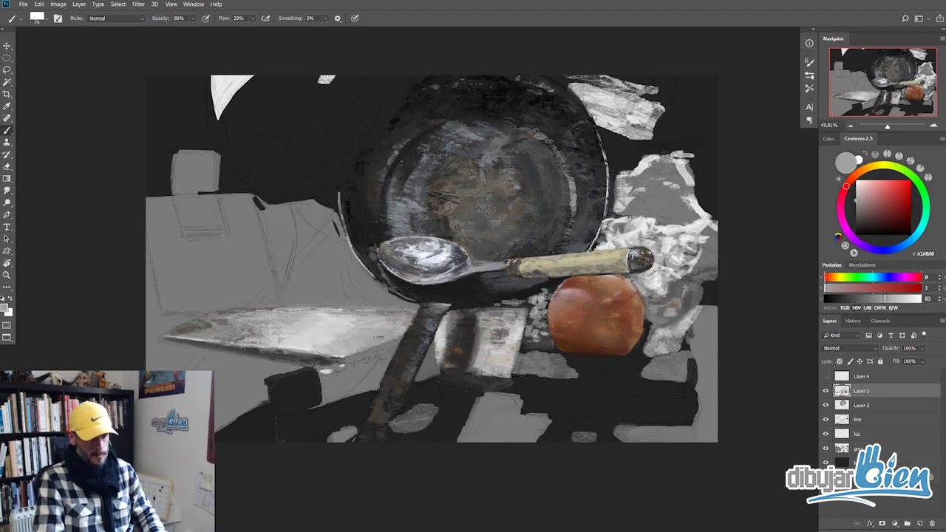
key("bracketright")
key("bracketright")
- Paint light streaks along the knife blade and sample warm mid greys
left_click_drag(332, 341, 377, 321)
left_click(274, 336, "alt")
left_click(260, 322, "alt")
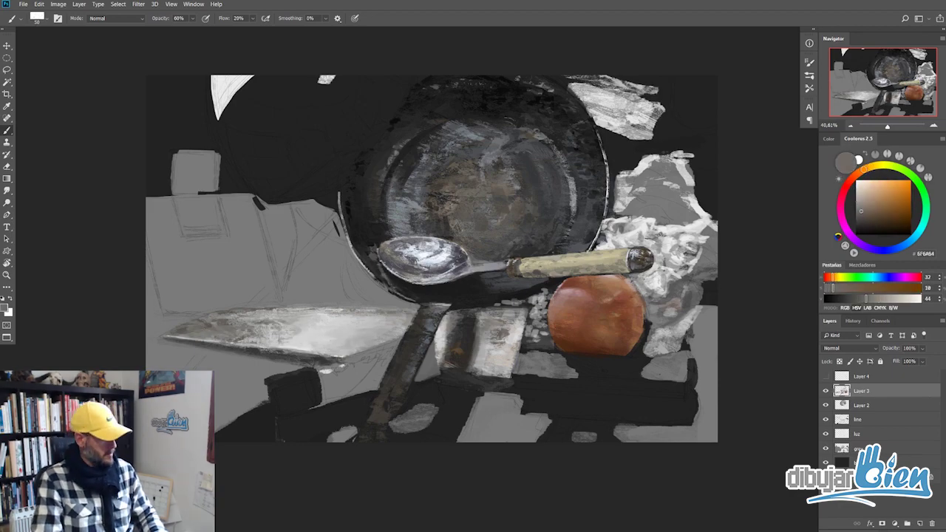
scroll(278, 328, "down", 2)
scroll(458, 314, "up", 3)
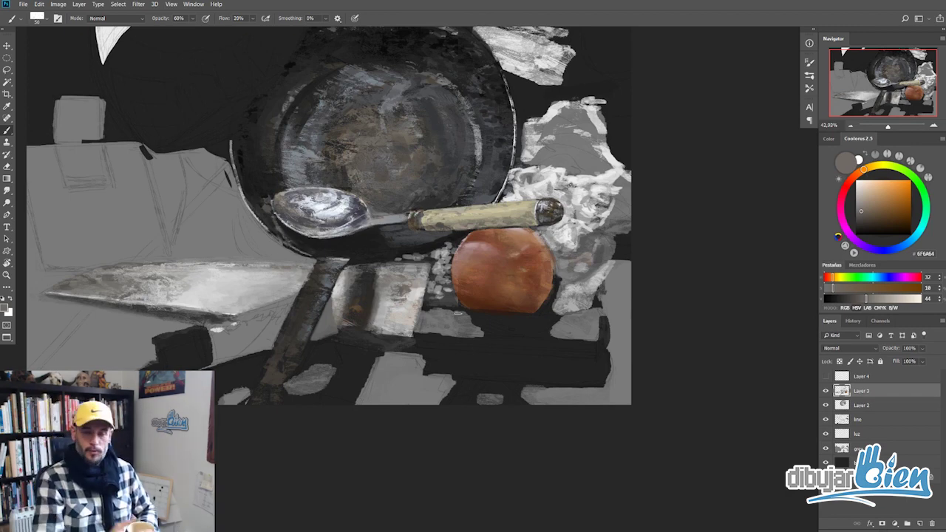
- Sample dark and warm greys from the pan and shadows, adjusting brush size
scroll(457, 313, "up", 2)
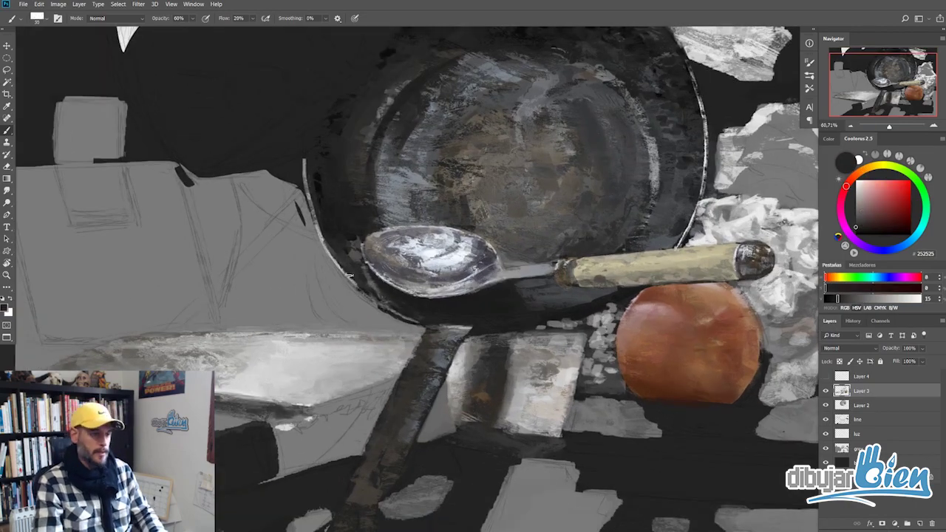
key("bracketleft")
key("bracketleft")
left_click(317, 229, "alt")
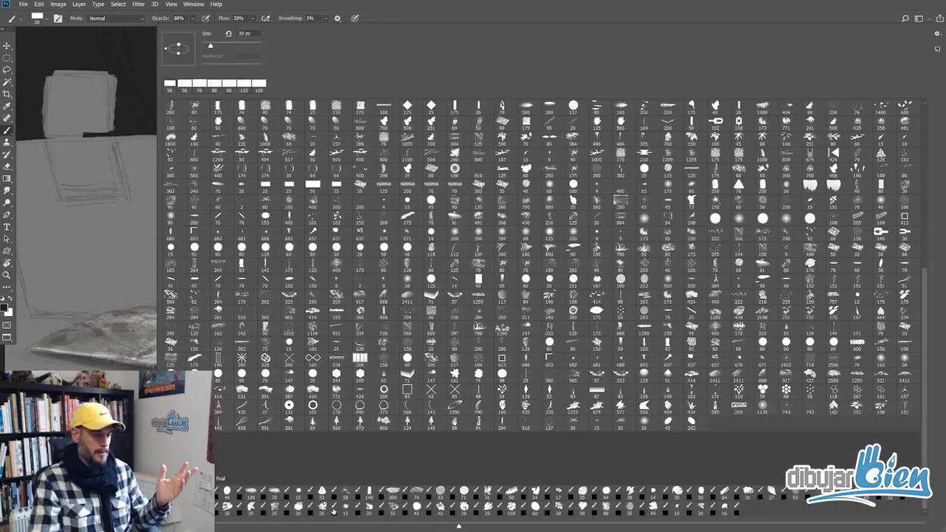
scroll(443, 236, "up", 2)
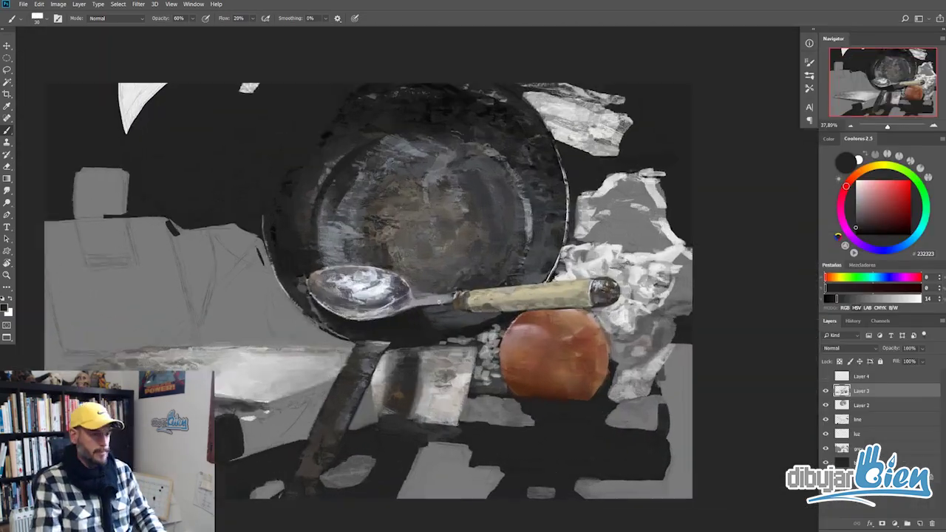
left_click(447, 322, "alt")
key("bracketright")
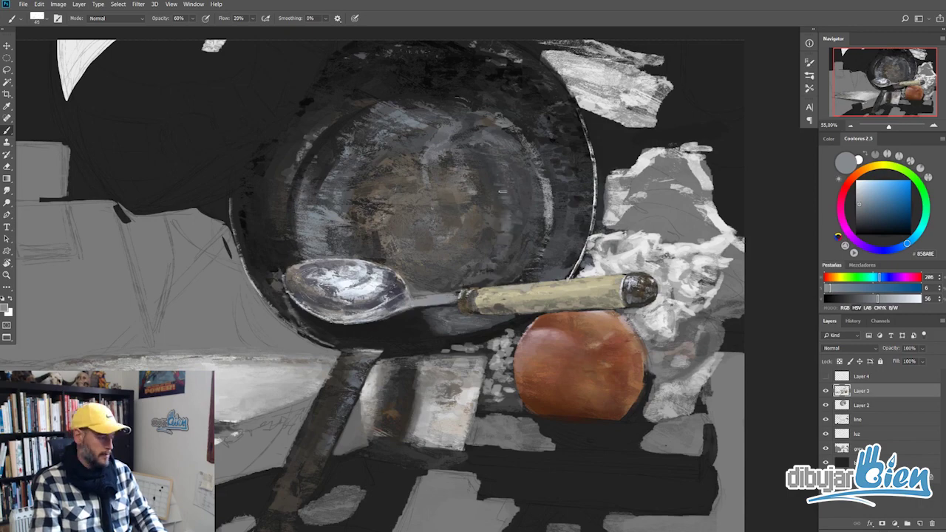
left_click(439, 83, "alt")
scroll(477, 232, "down", 5)
scroll(420, 211, "up", 5)
left_click(408, 173, "alt")
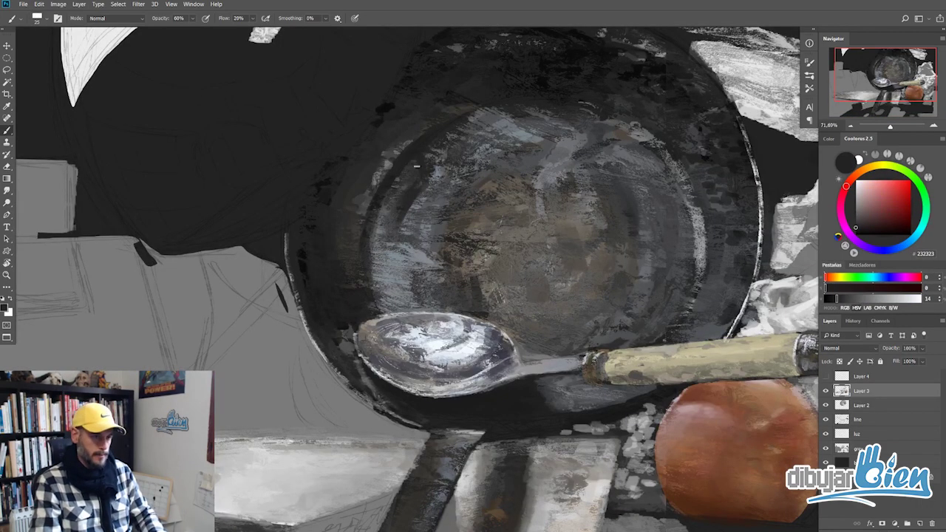
key("bracketleft")
key("bracketleft")
scroll(436, 323, "down", 3)
scroll(435, 323, "up", 3)
- Sample bright whites and light greys from the paper and paint light strokes on it
left_click(561, 295, "alt")
key("bracketright")
key("bracketright")
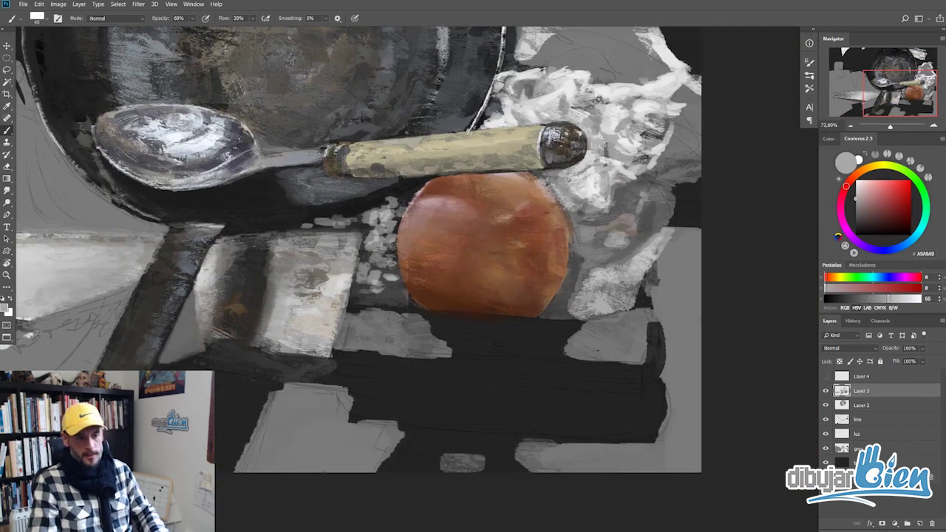
left_click(575, 268, "alt")
key("bracketleft")
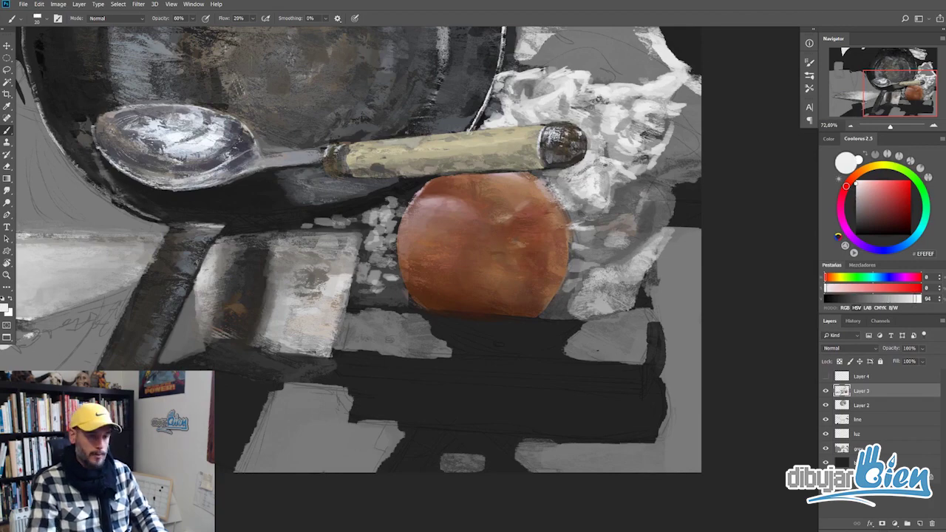
left_click(621, 288, "alt")
mouse_move(602, 303)
left_mouse_down()
mouse_move(639, 284)
mouse_move(634, 216)
mouse_move(575, 291)
left_mouse_up()
- Stroke and dab light grey highlights onto the upper crumpled paper beside the ball
scroll(575, 292, "down", 3)
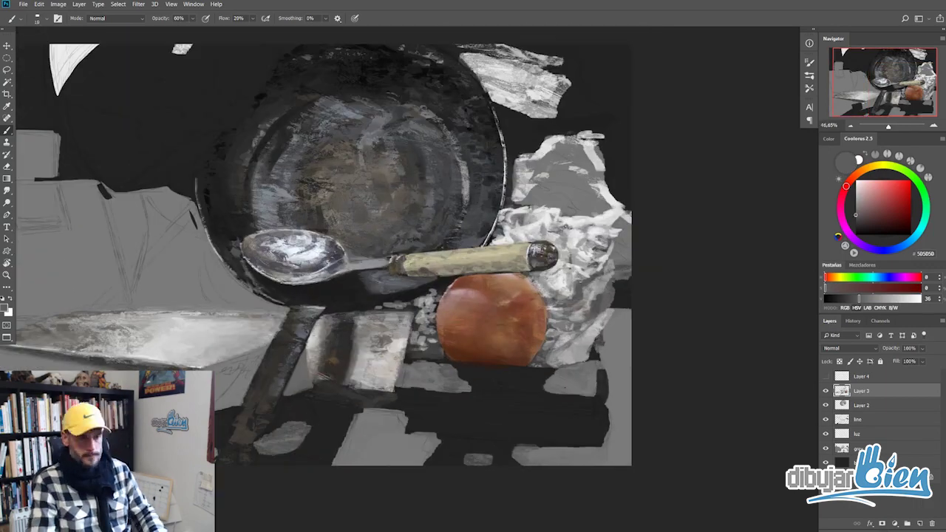
left_click(575, 292, "alt")
scroll(575, 292, "down", 3)
scroll(574, 292, "up", 3)
left_click(580, 291, "alt")
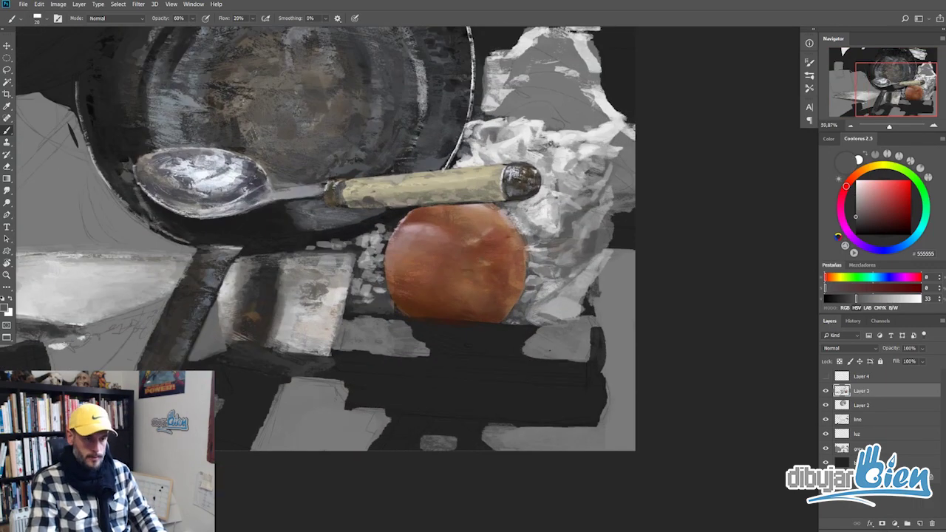
left_click(597, 235, "alt")
left_click_drag(595, 230, 598, 253)
left_click(602, 225, "alt")
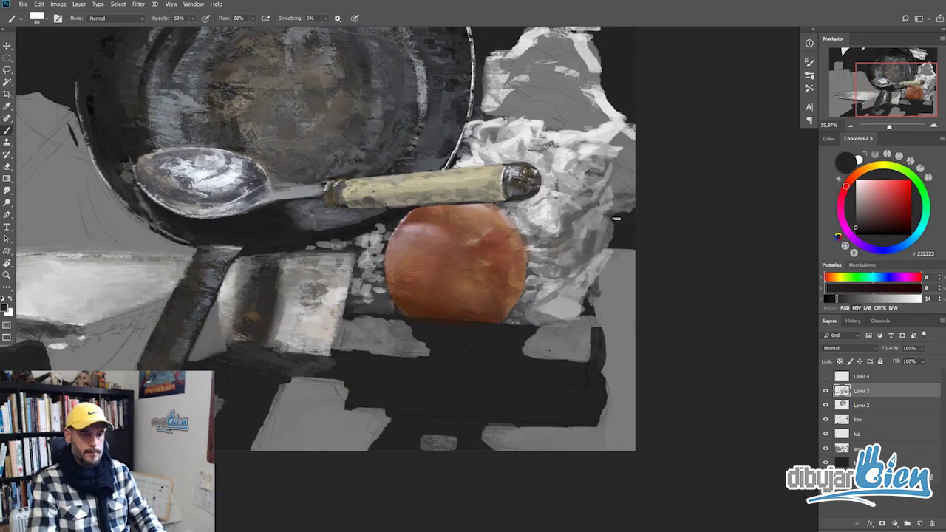
left_click_drag(591, 213, 618, 244)
key("bracketright")
key("bracketright")
left_click(600, 232, "alt")
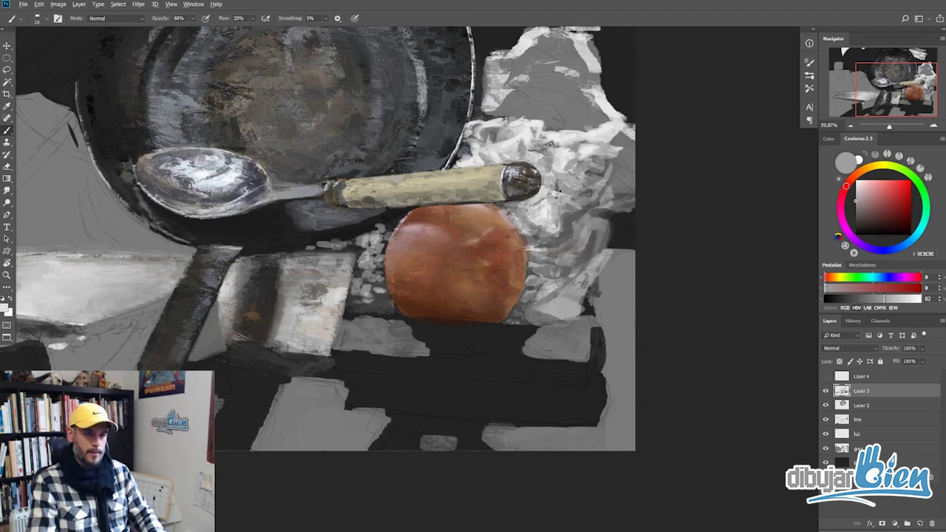
scroll(539, 257, "down", 1)
left_click(543, 256, "alt")
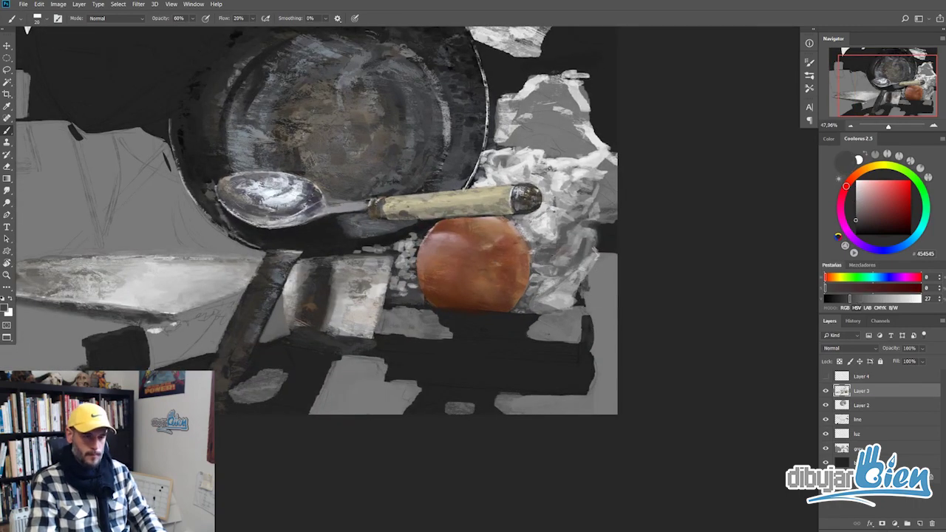
scroll(544, 256, "down", 1)
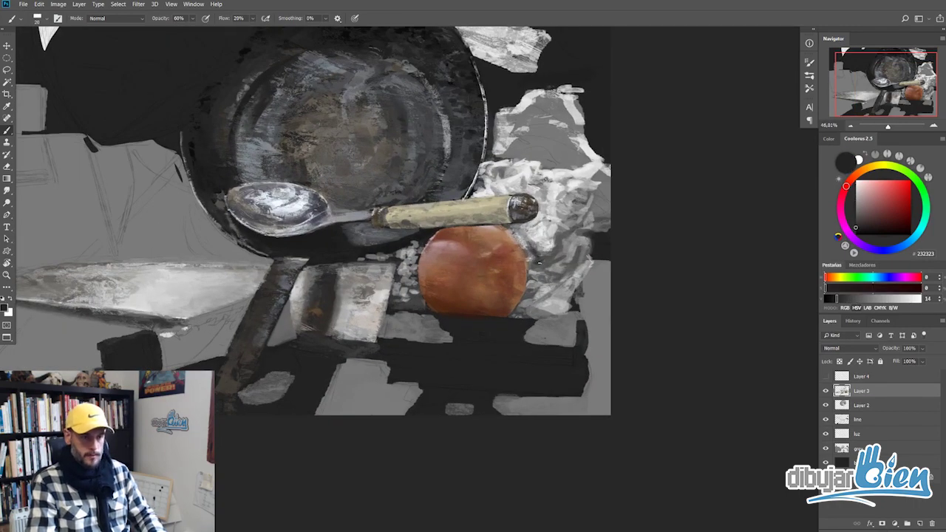
left_click(539, 255, "alt")
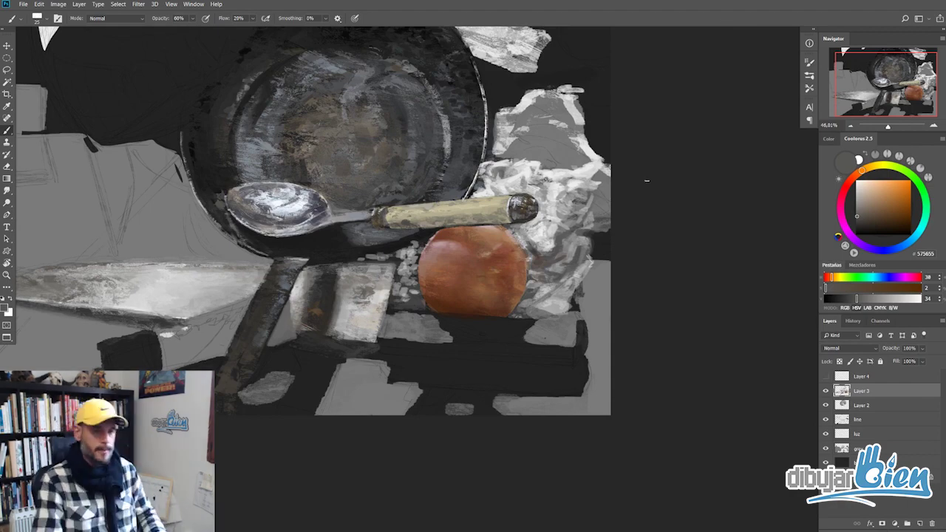
scroll(445, 293, "up", 1)
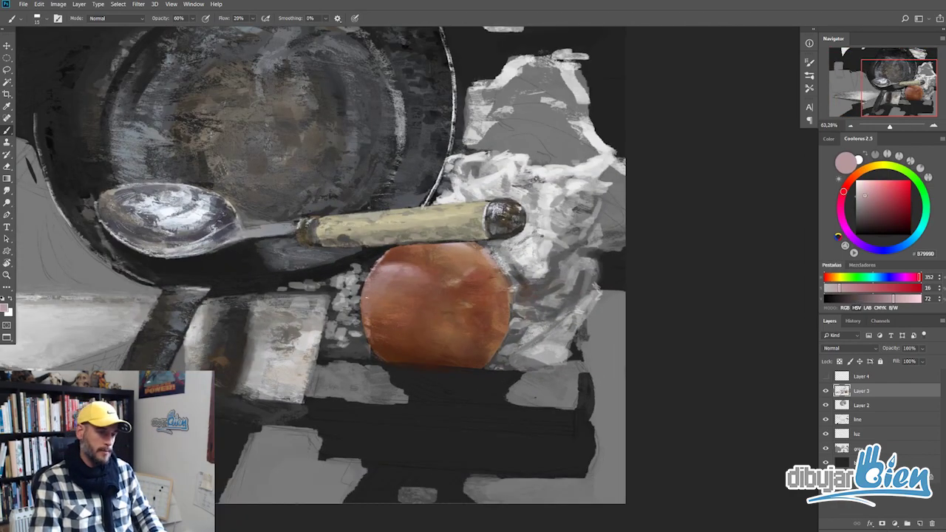
left_click(424, 352, "alt")
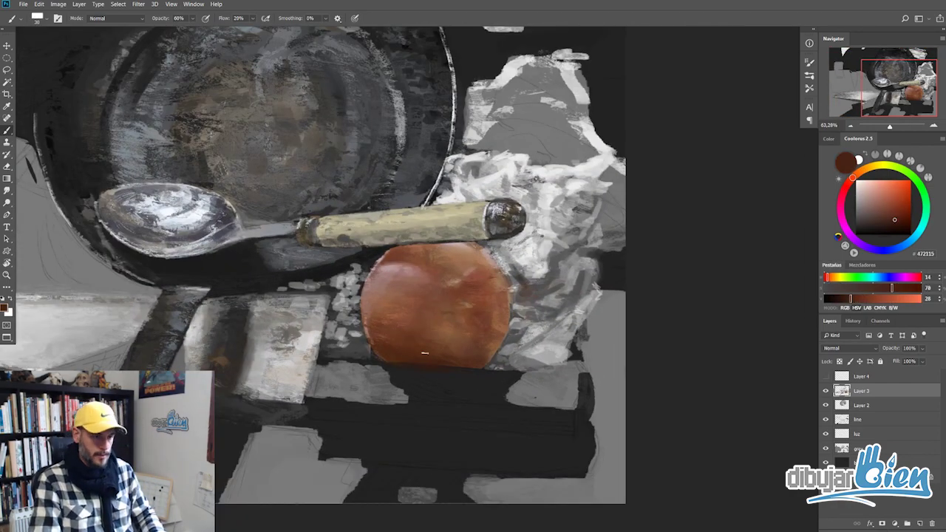
scroll(424, 352, "down", 1)
left_click(400, 353, "alt")
left_click_drag(478, 358, 440, 273)
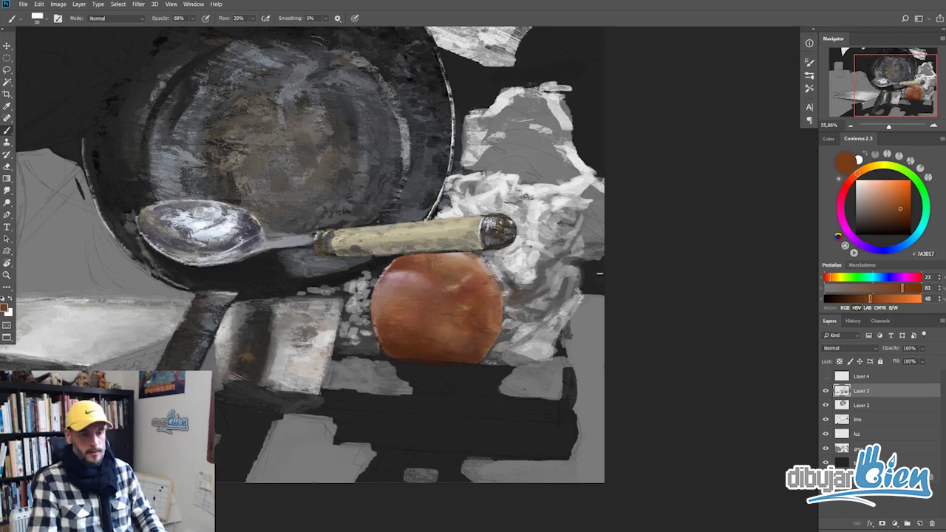
mouse_move(440, 273)
left_mouse_down()
mouse_move(482, 335)
mouse_move(398, 345)
mouse_move(411, 325)
left_mouse_up()
scroll(397, 344, "down", 1)
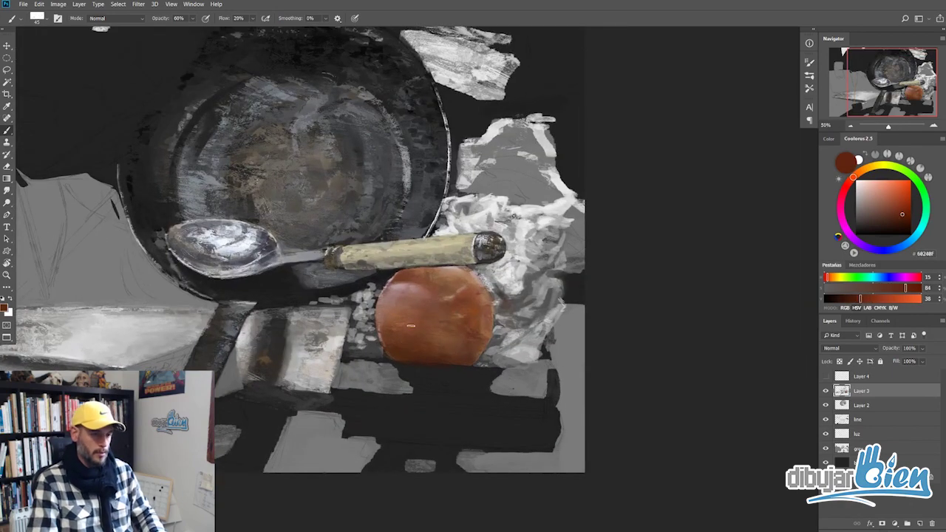
left_click_drag(430, 359, 472, 360)
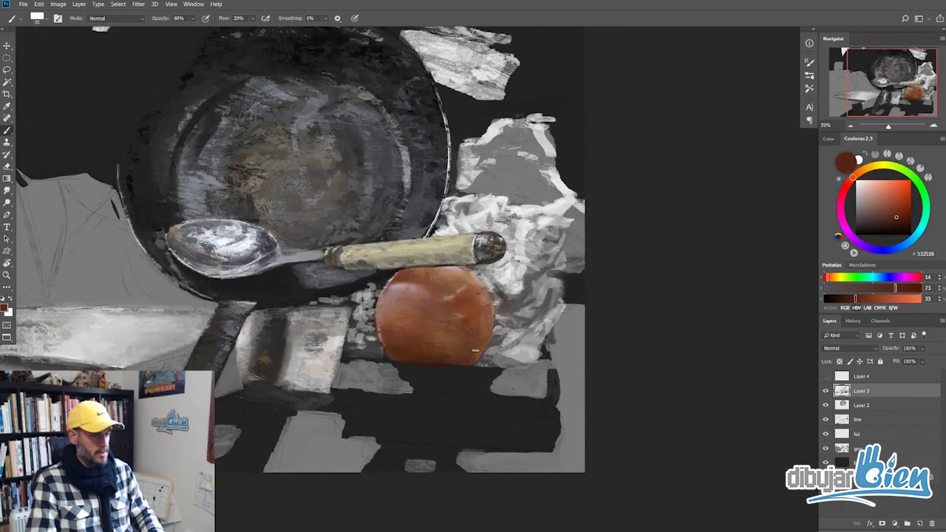
left_click_drag(481, 321, 444, 303)
left_click_drag(414, 343, 443, 355)
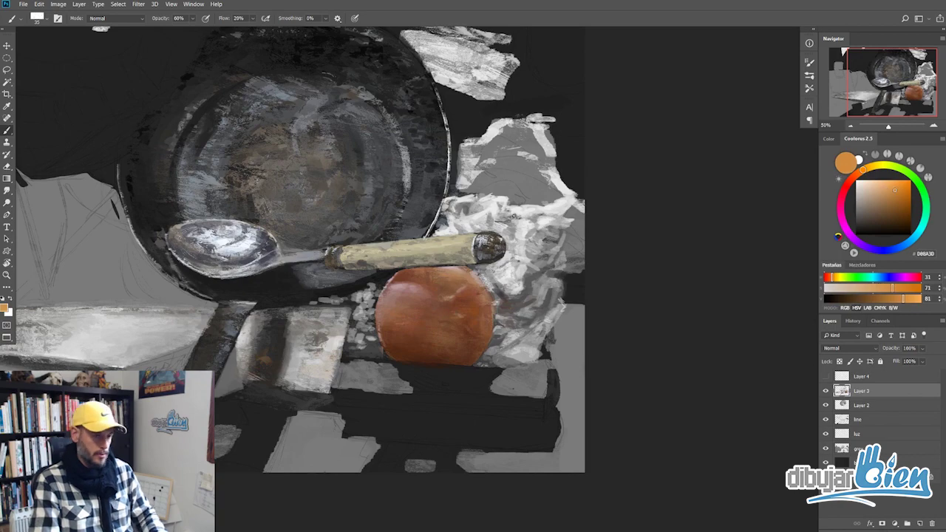
scroll(414, 266, "up", 2)
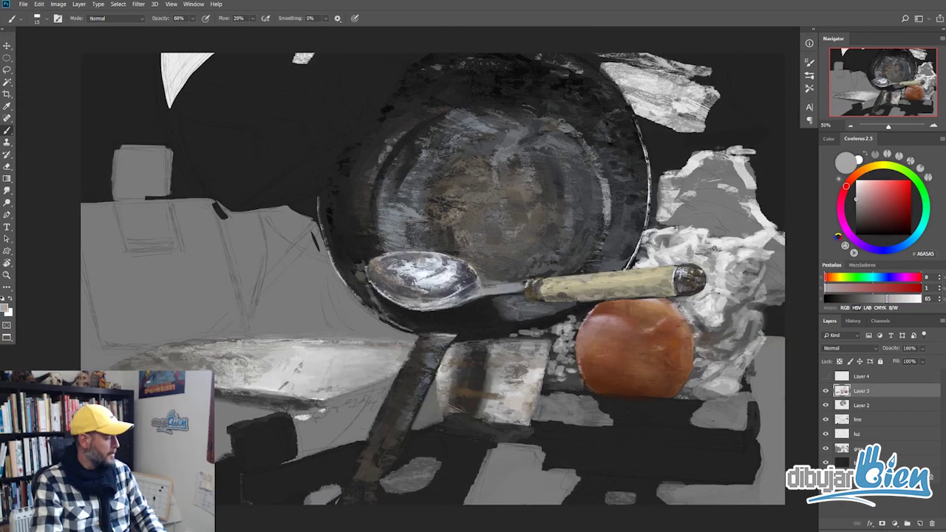
- Zoom around the knife and sample mid and dark grey tones
scroll(414, 266, "up", 2)
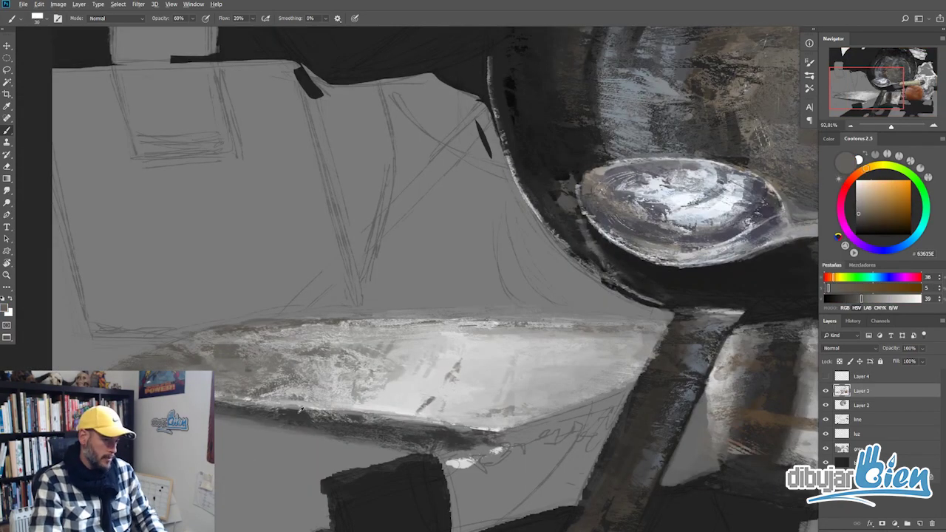
left_click(281, 313, "alt")
scroll(679, 327, "down", 1)
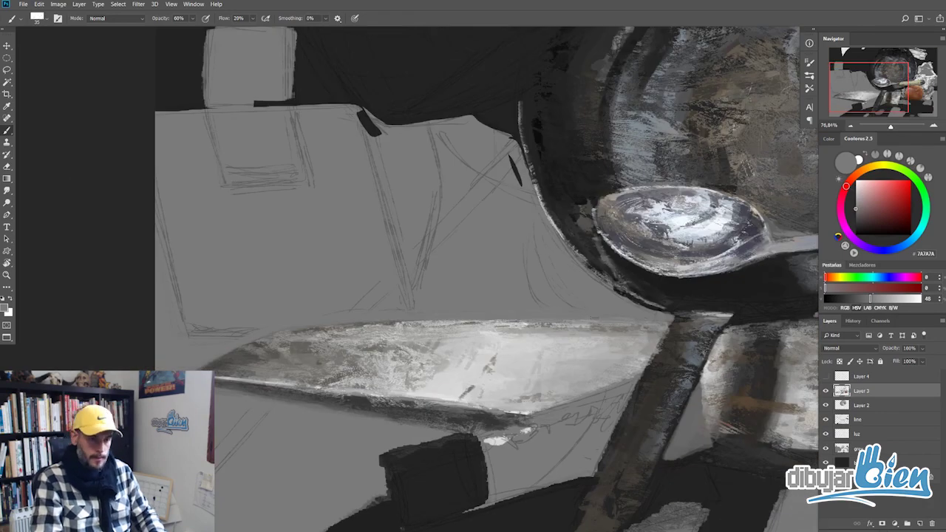
scroll(593, 318, "down", 1)
left_click(320, 287, "alt")
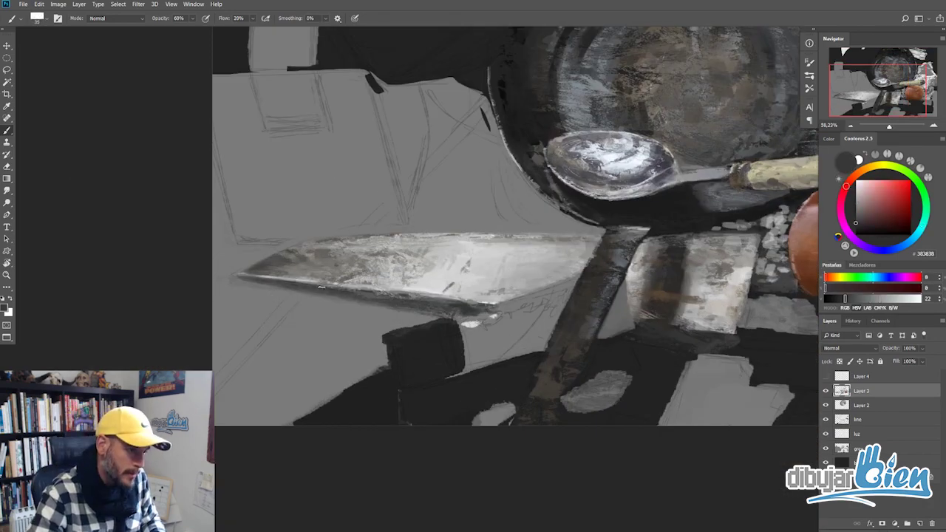
left_click(384, 296, "alt")
scroll(336, 347, "up", 1)
scroll(336, 353, "down", 3)
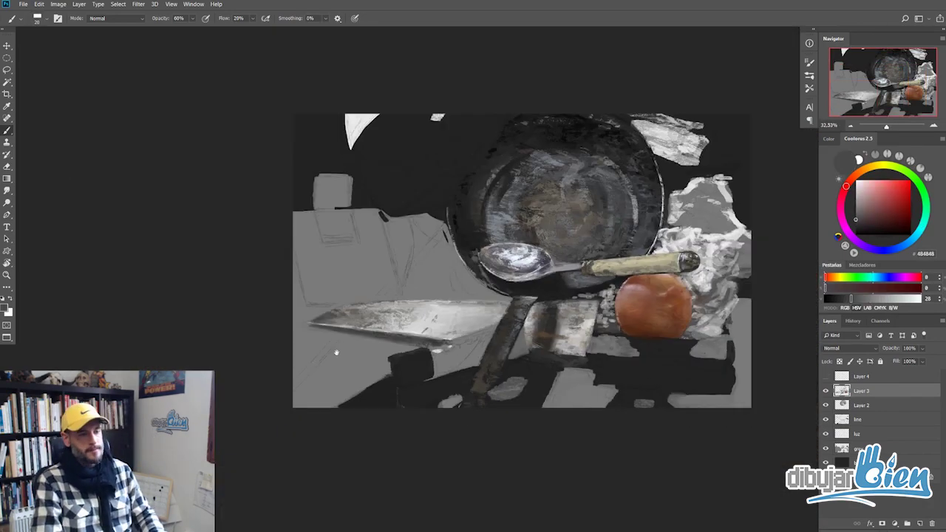
scroll(732, 355, "up", 4)
- Paint a brown band under the copper ball and dark strokes on the lower-right table
left_click(414, 317, "alt")
left_click_drag(399, 317, 517, 325)
scroll(609, 338, "down", 3)
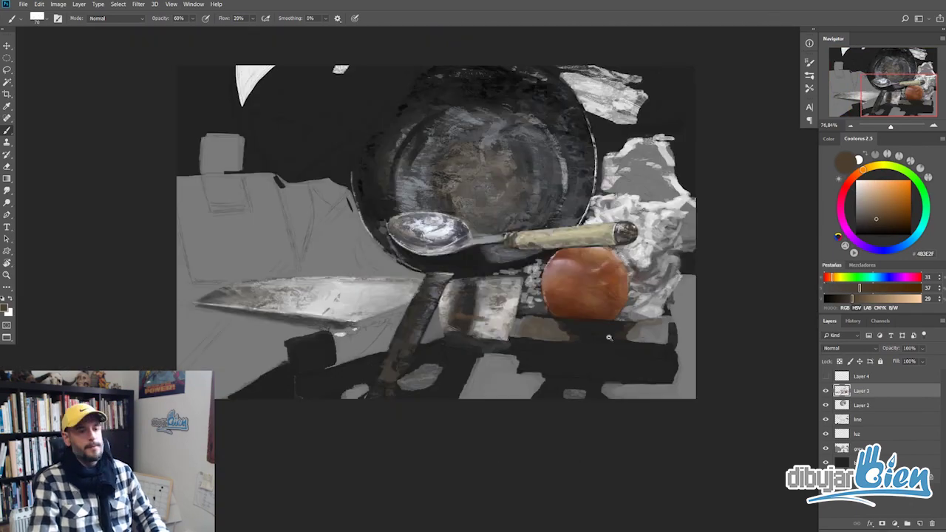
scroll(609, 338, "up", 2)
left_click_drag(599, 332, 702, 340)
scroll(665, 340, "down", 1)
- Paint dark brownish-grey strokes under the orange object and along the brown band to the canvas edge
left_click(435, 275, "alt")
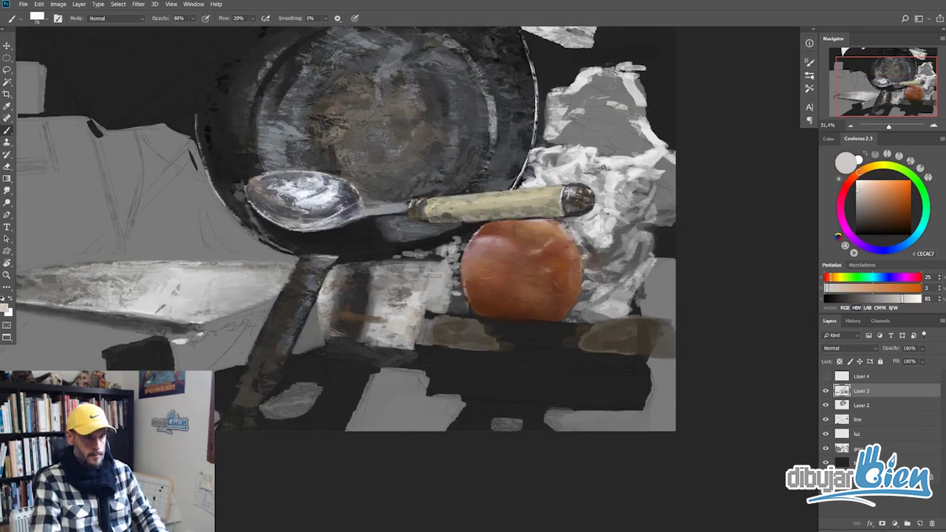
left_click(435, 275, "alt")
scroll(391, 296, "down", 2)
scroll(392, 295, "up", 2)
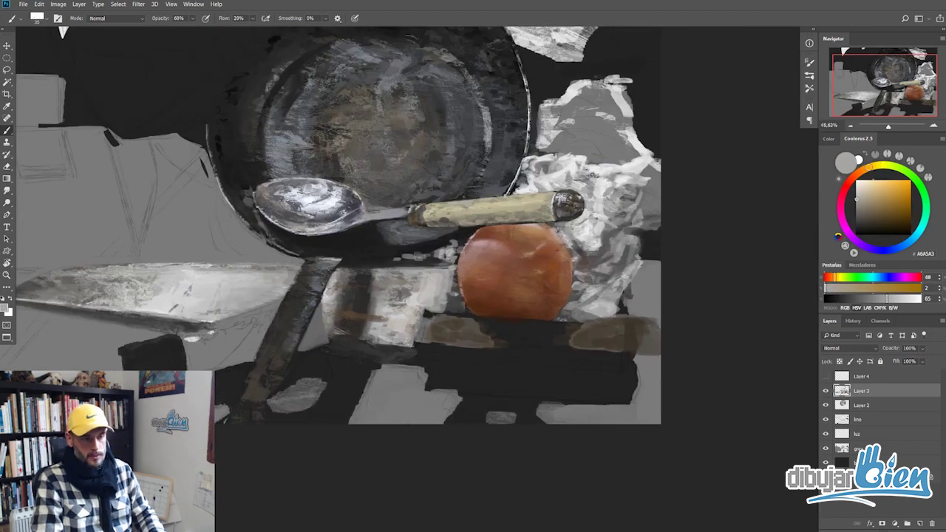
left_click(458, 325, "alt")
left_click_drag(476, 319, 650, 325)
left_click(459, 332, "alt")
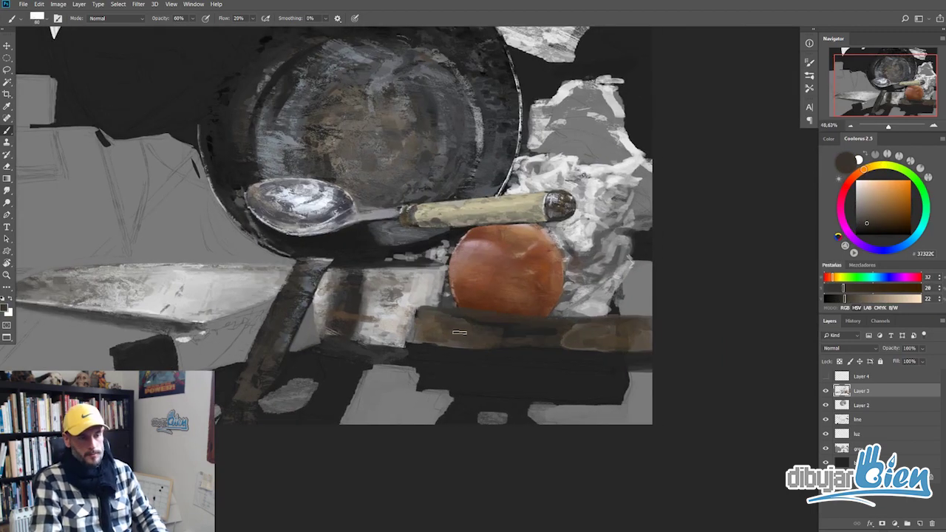
left_click_drag(459, 332, 650, 344)
left_click(518, 336, "alt")
- Sample a light brown and paint highlight strokes along the top of the board
scroll(433, 324, "up", 3)
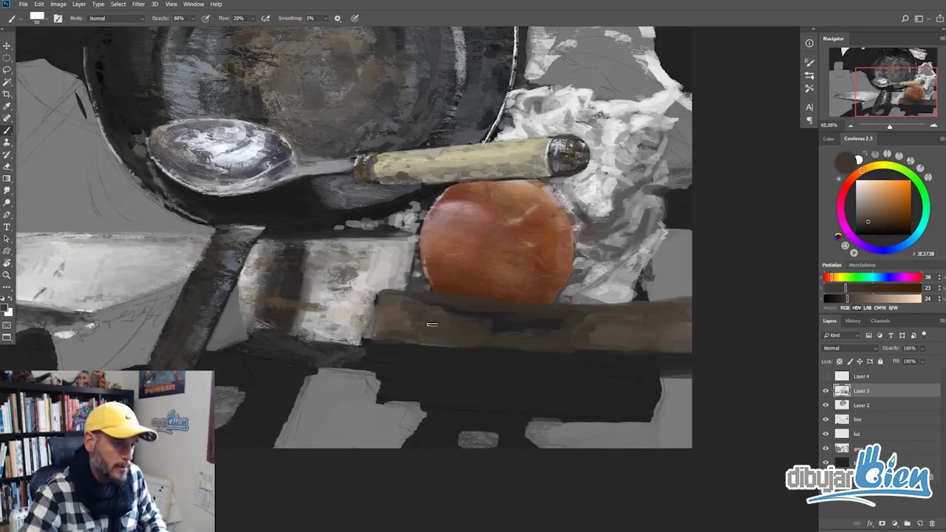
scroll(432, 324, "down", 3)
scroll(510, 344, "up", 2)
left_click(510, 344, "alt")
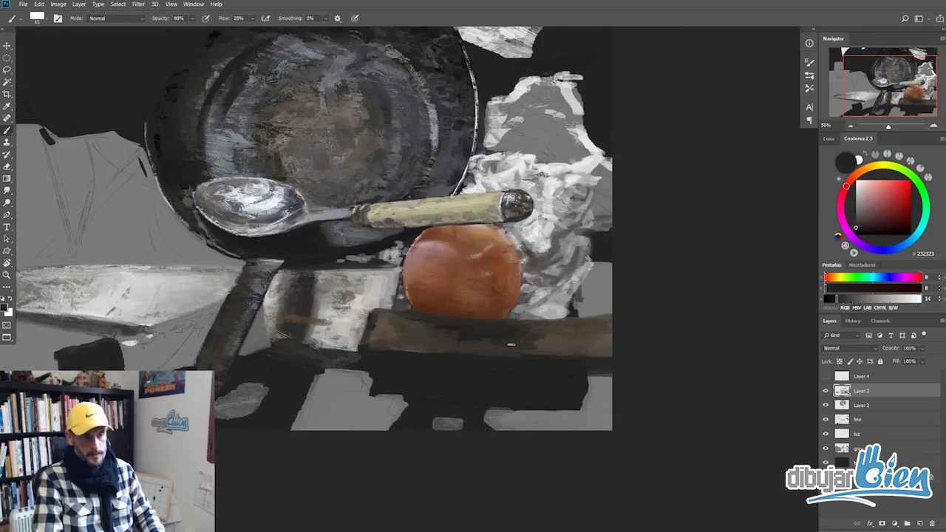
left_click(386, 315, "alt")
scroll(386, 316, "down", 1)
left_click(410, 325, "alt")
mouse_move(392, 333)
left_mouse_down()
mouse_move(502, 340)
mouse_move(598, 325)
left_mouse_up()
left_click(588, 347, "alt")
- Sample near-black and greyish-brown tones from the shadows beneath and on the board
left_click(389, 349, "alt")
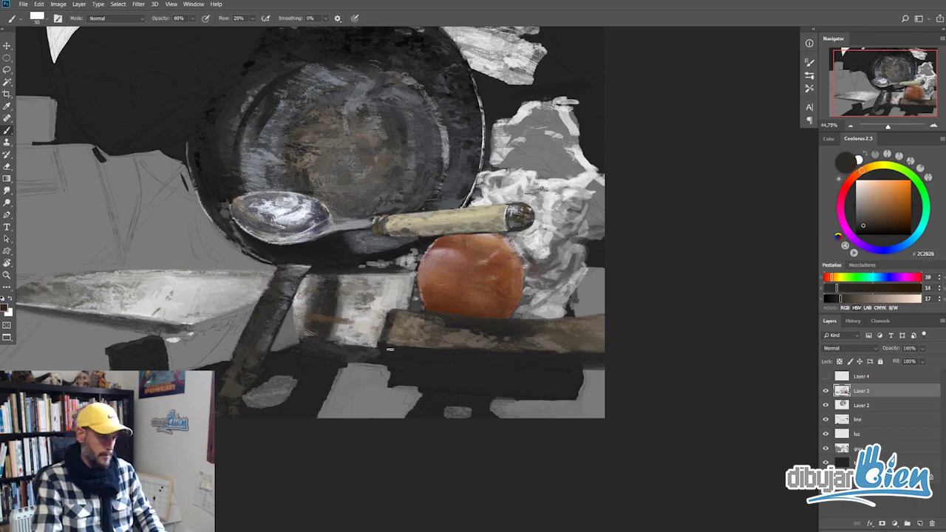
scroll(360, 341, "up", 3)
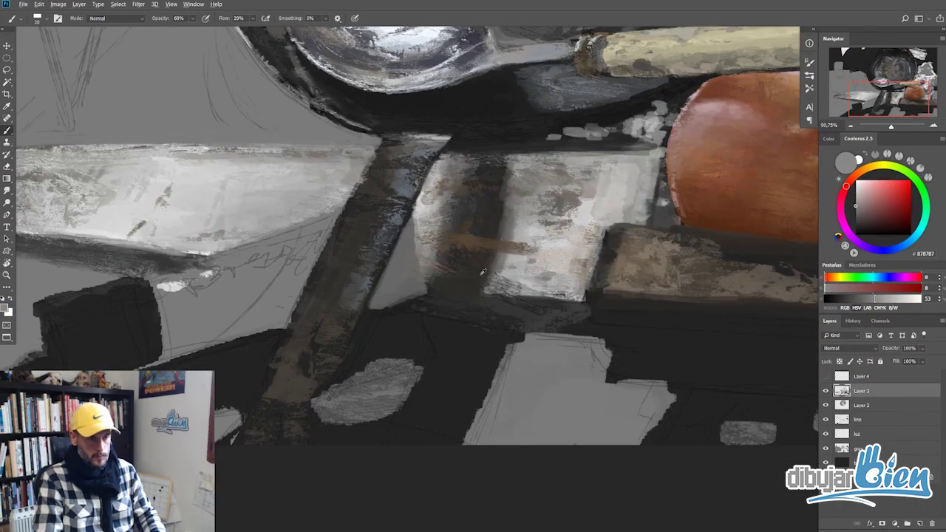
left_click(542, 295, "alt")
scroll(541, 294, "down", 1)
scroll(480, 266, "right", 2)
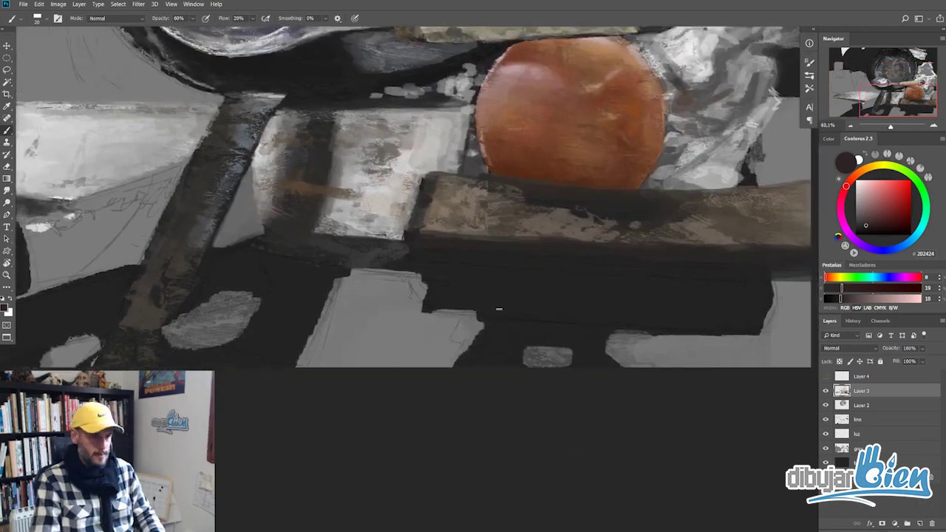
left_click(414, 238, "alt")
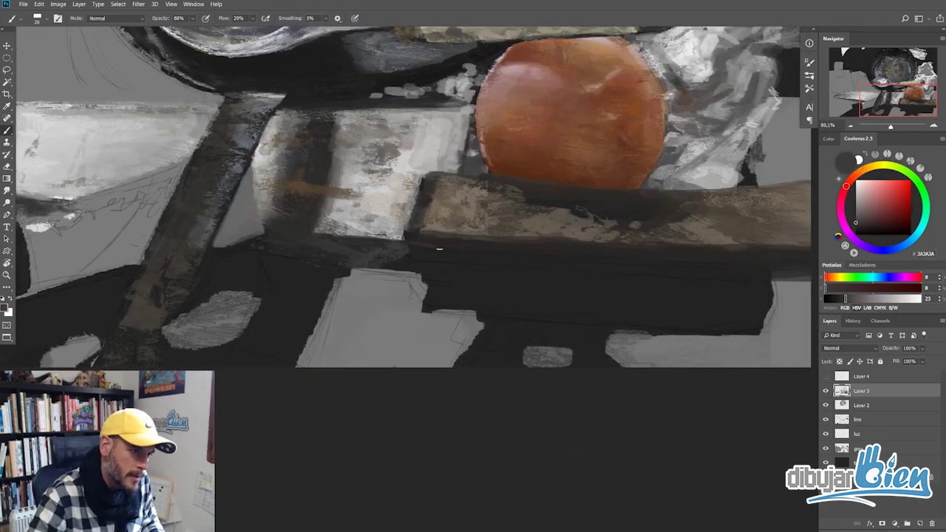
- Deepen the shadow band under the board with dark greys 353333, 232323 and 373737
left_click(474, 249, "alt")
left_click(474, 249, "alt")
scroll(475, 249, "down", 2)
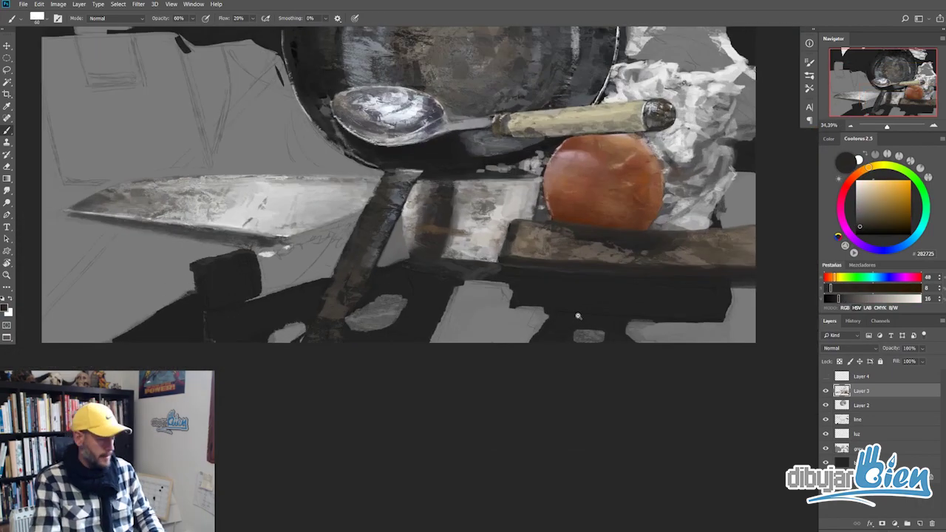
left_click(494, 305, "alt")
left_click(414, 314, "alt")
left_click_drag(414, 317, 650, 336)
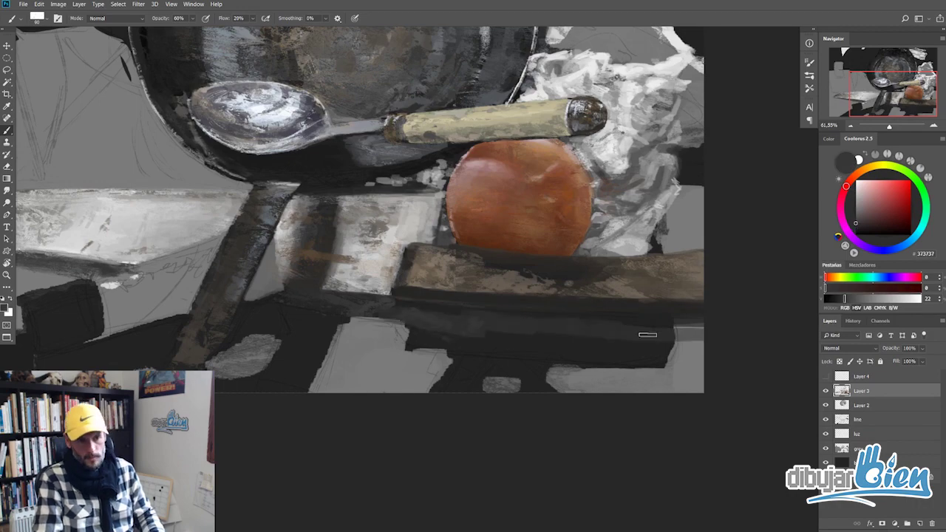
scroll(471, 347, "up", 2)
scroll(485, 363, "up", 3)
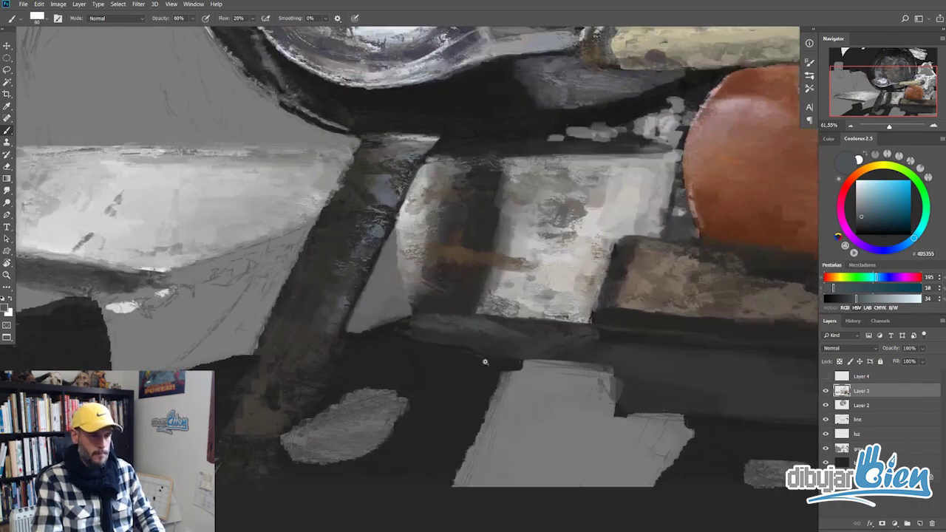
left_click(485, 363, "alt")
scroll(486, 363, "down", 4)
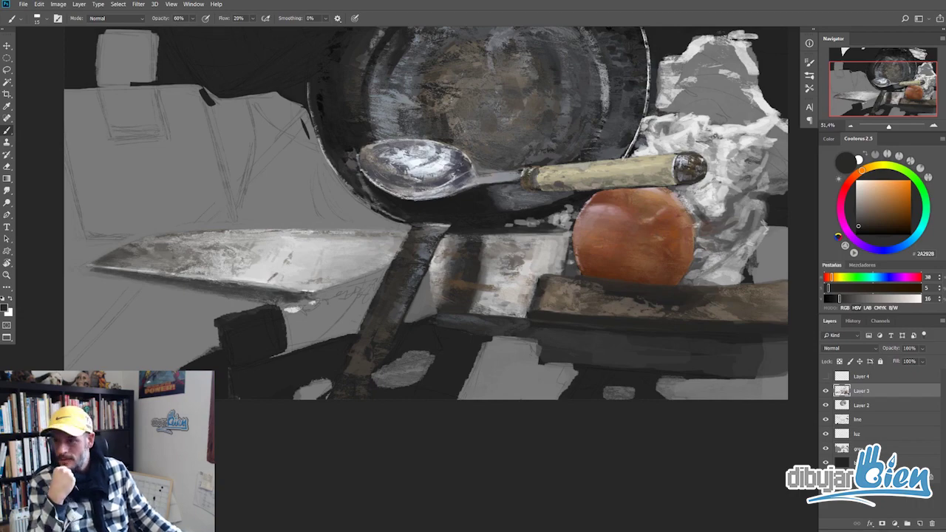
scroll(522, 298, "down", 3)
scroll(522, 298, "up", 3)
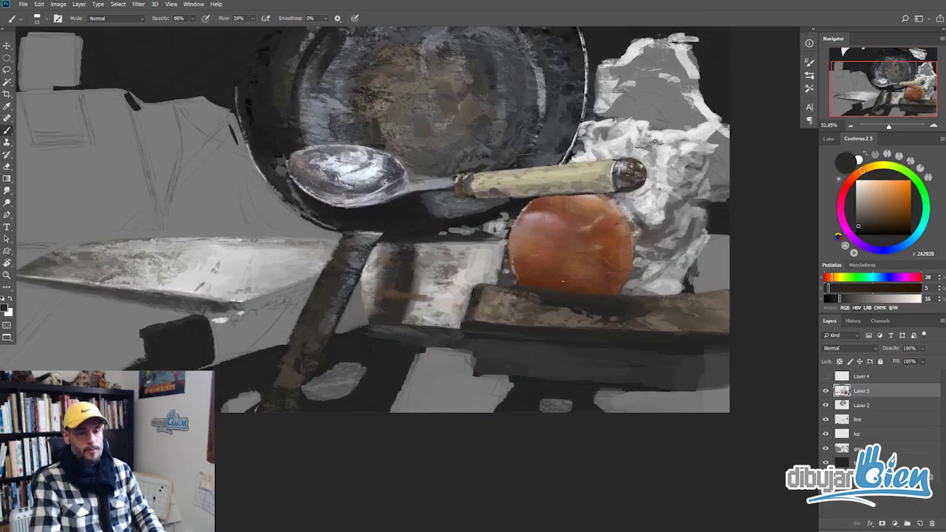
left_click(522, 298, "alt")
scroll(521, 298, "down", 3)
scroll(388, 218, "up", 1)
scroll(388, 218, "up", 1)
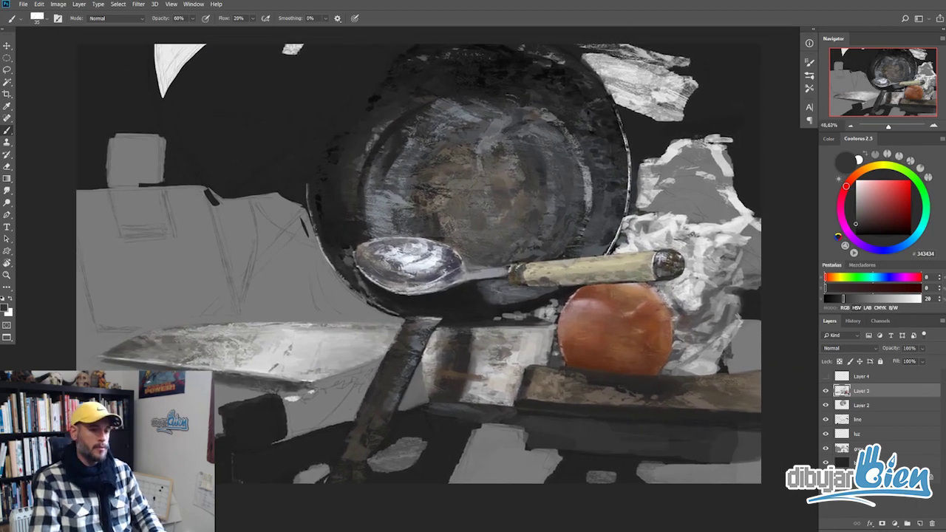
scroll(388, 218, "up", 1)
scroll(388, 218, "up", 1)
scroll(385, 332, "down", 1)
scroll(384, 332, "down", 1)
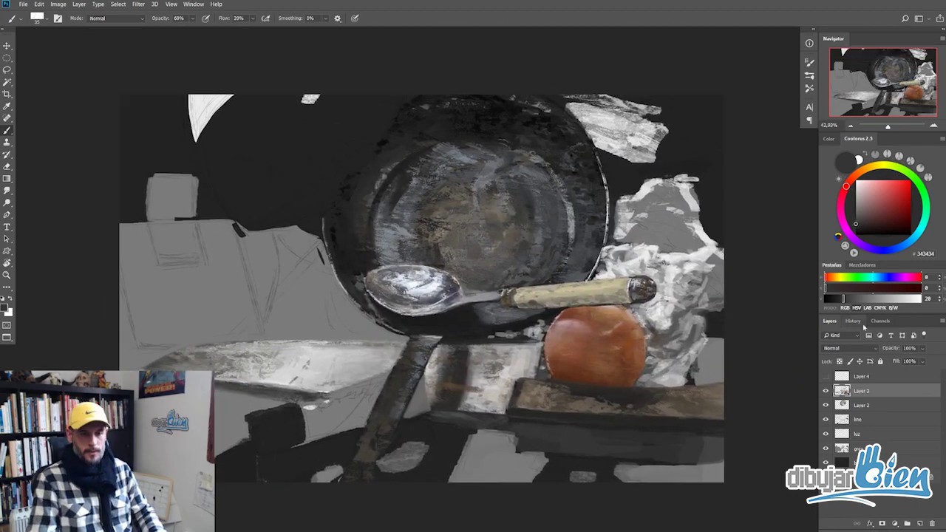
left_click(853, 321)
scroll(665, 350, "down", 1)
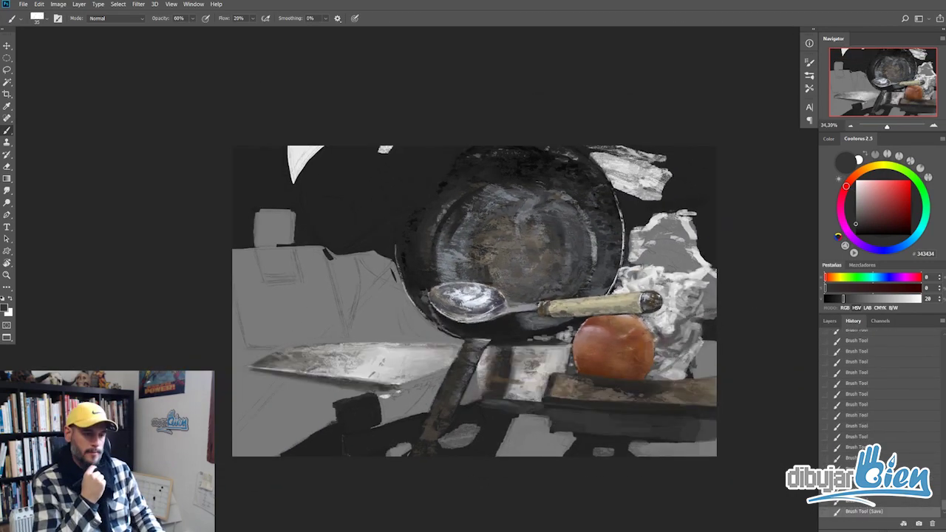
scroll(405, 330, "up", 2)
scroll(405, 330, "down", 1)
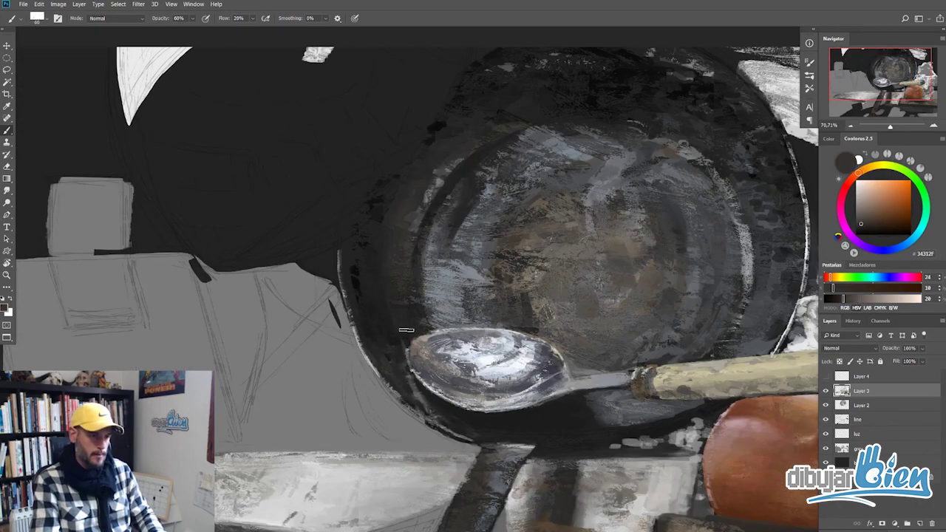
scroll(376, 248, "down", 1)
scroll(425, 233, "down", 1)
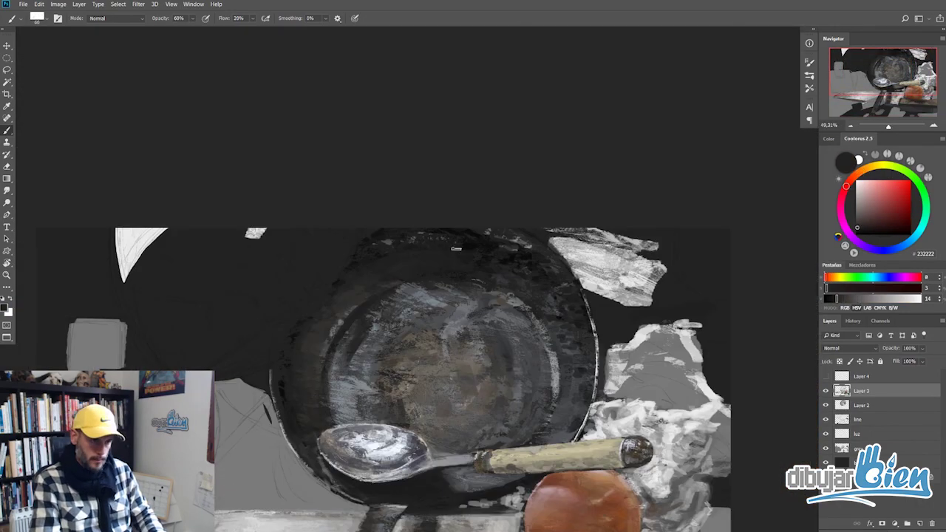
scroll(425, 234, "down", 1)
scroll(425, 234, "up", 1)
left_click(425, 234, "alt")
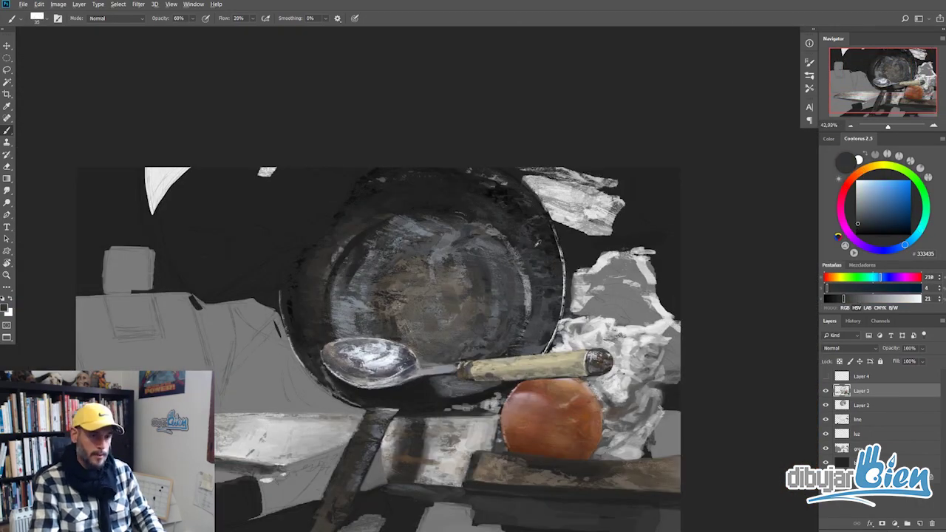
scroll(530, 274, "up", 1)
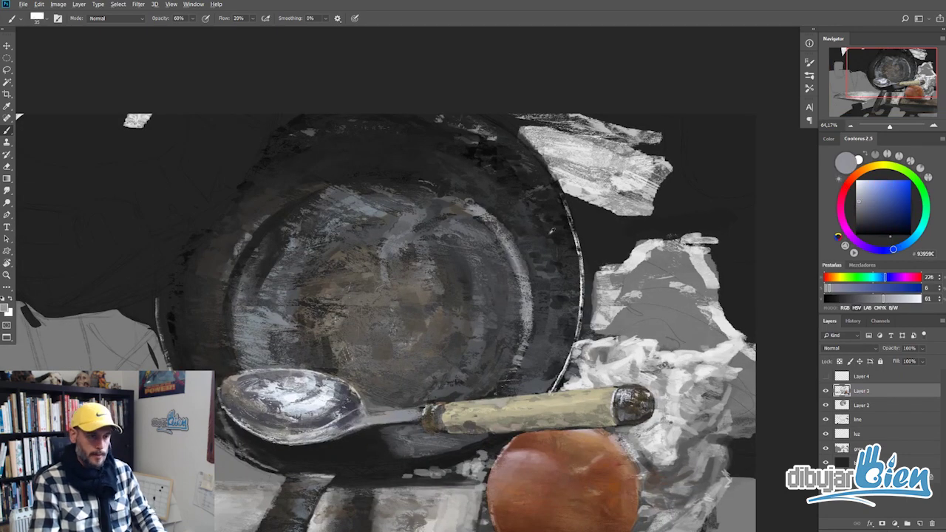
left_click(517, 298, "alt")
key("bracketright")
left_click(505, 346, "alt")
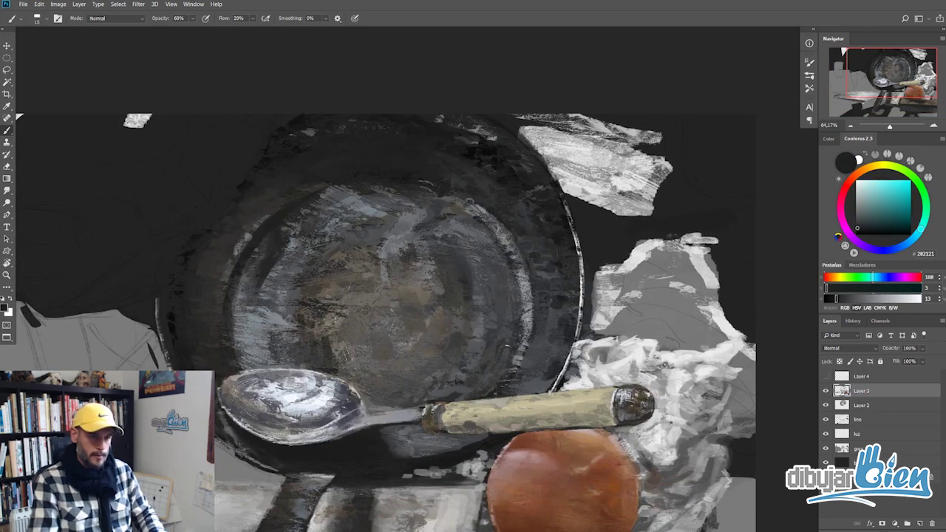
left_click(399, 225, "alt")
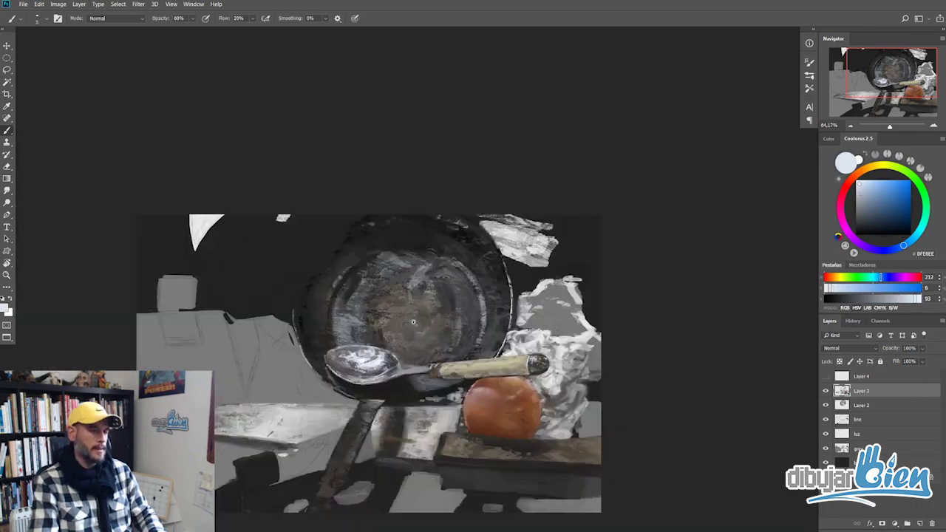
scroll(437, 325, "down", 1)
left_click(437, 325, "alt")
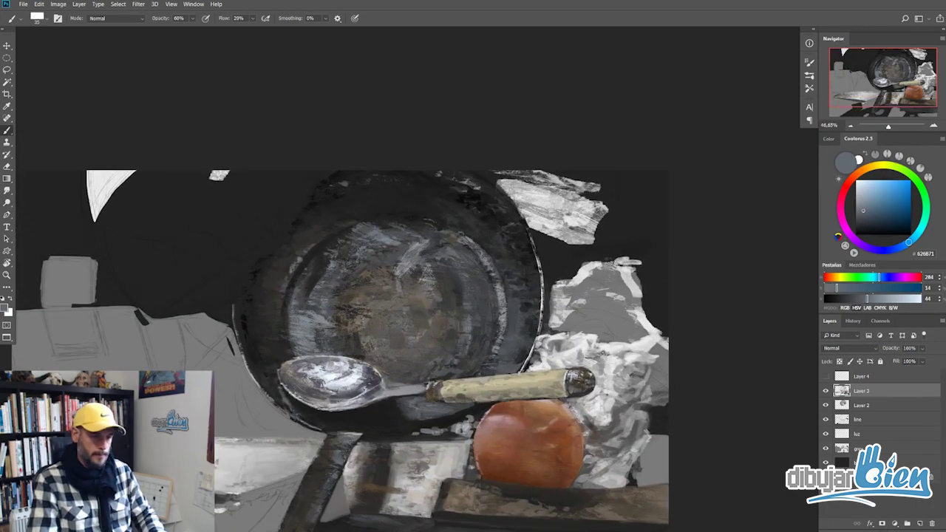
scroll(510, 347, "down", 3)
scroll(510, 347, "up", 3)
left_click(509, 255, "alt")
left_click(399, 206, "alt")
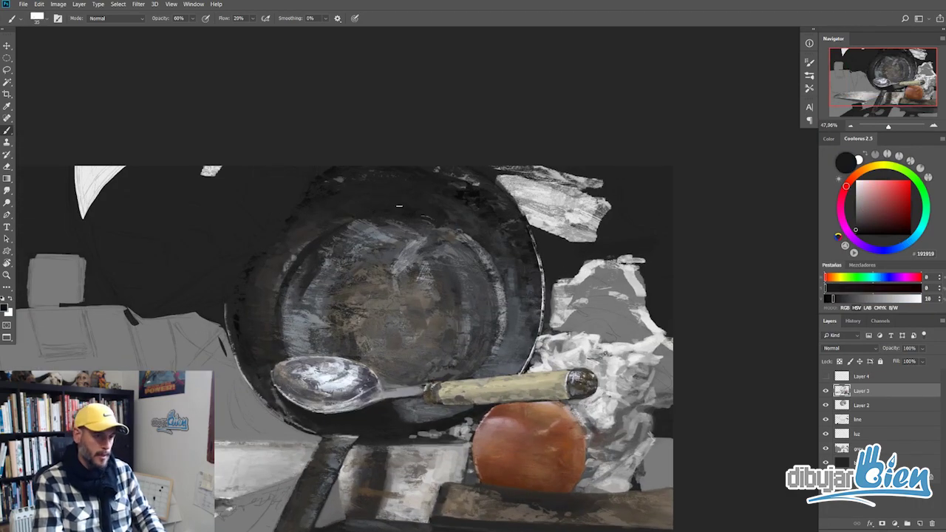
scroll(357, 214, "down", 1)
scroll(414, 244, "up", 3)
scroll(480, 259, "down", 1)
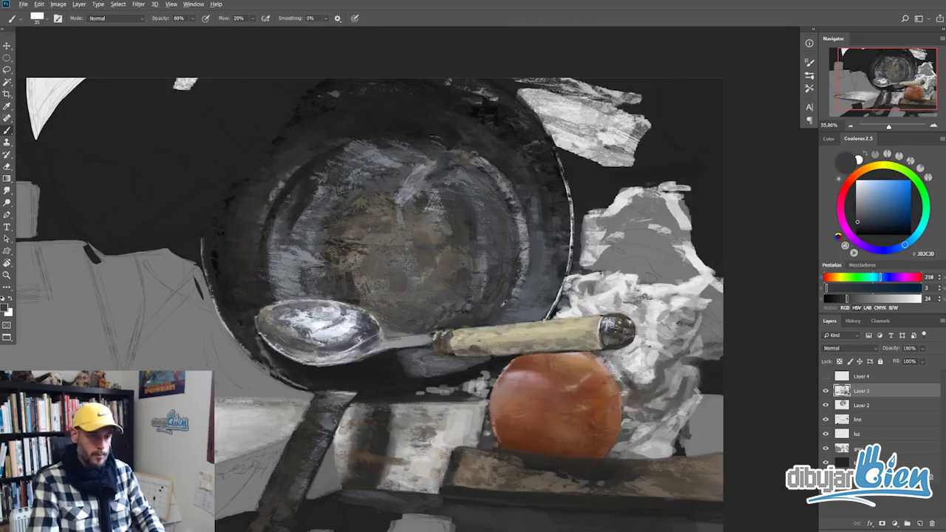
left_click(515, 264, "alt")
scroll(515, 264, "down", 2)
key("h")
scroll(515, 264, "up", 1)
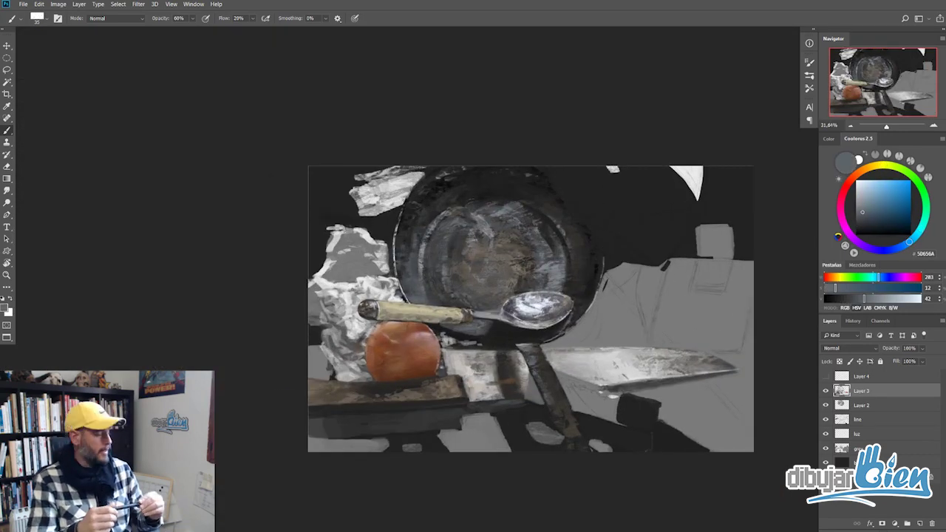
key("h")
scroll(530, 309, "up", 1)
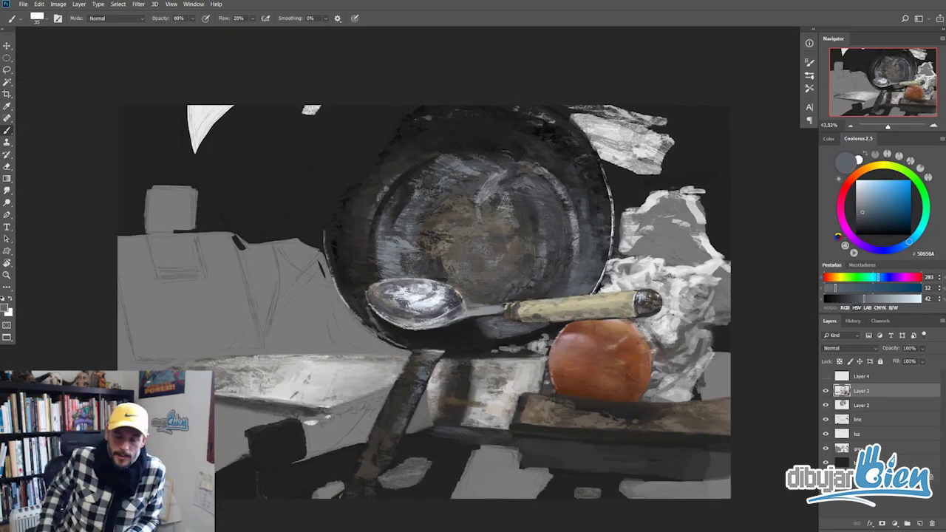